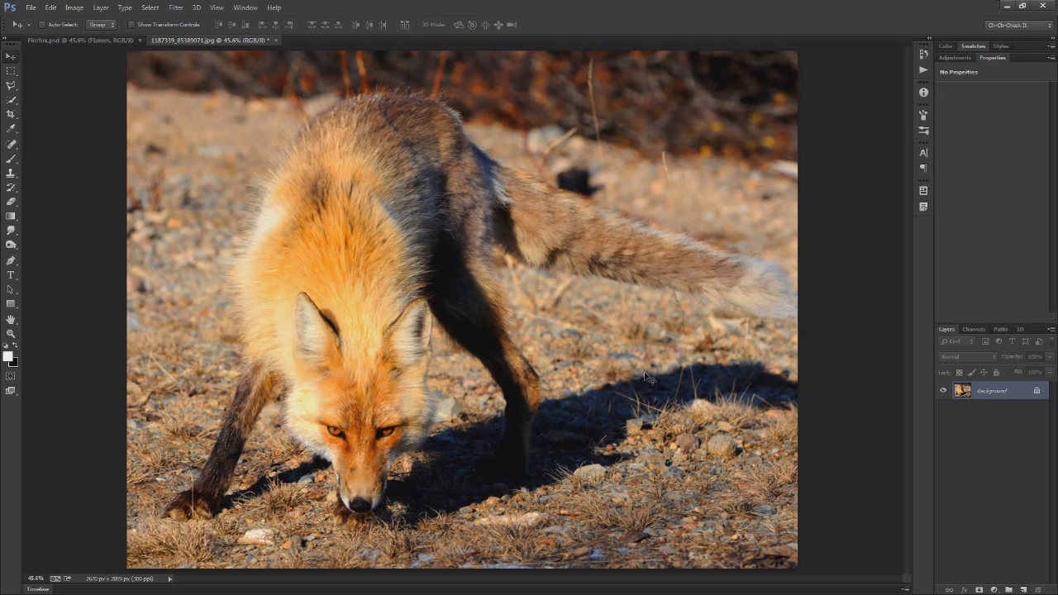
# Examine the finished flaming fox in Firefox.psd up close and return to the original fox photo.
pyautogui.hotkey('ctrl', 'Tab')
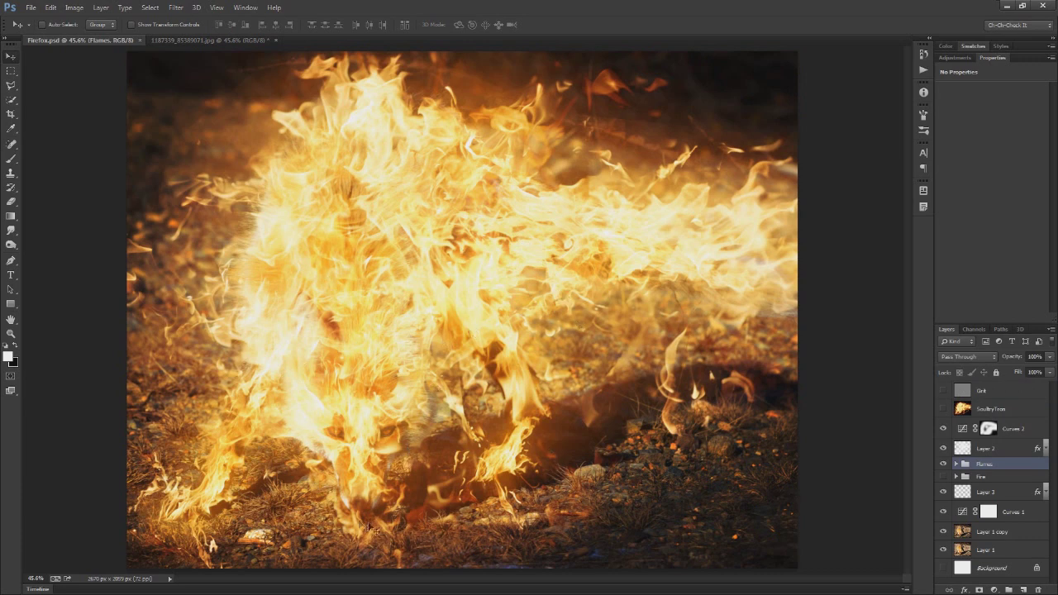
pyautogui.scroll(1, 415, 340)
pyautogui.scroll(3, 414, 338)
pyautogui.moveTo(455, 387); pyautogui.dragTo(428, 340)
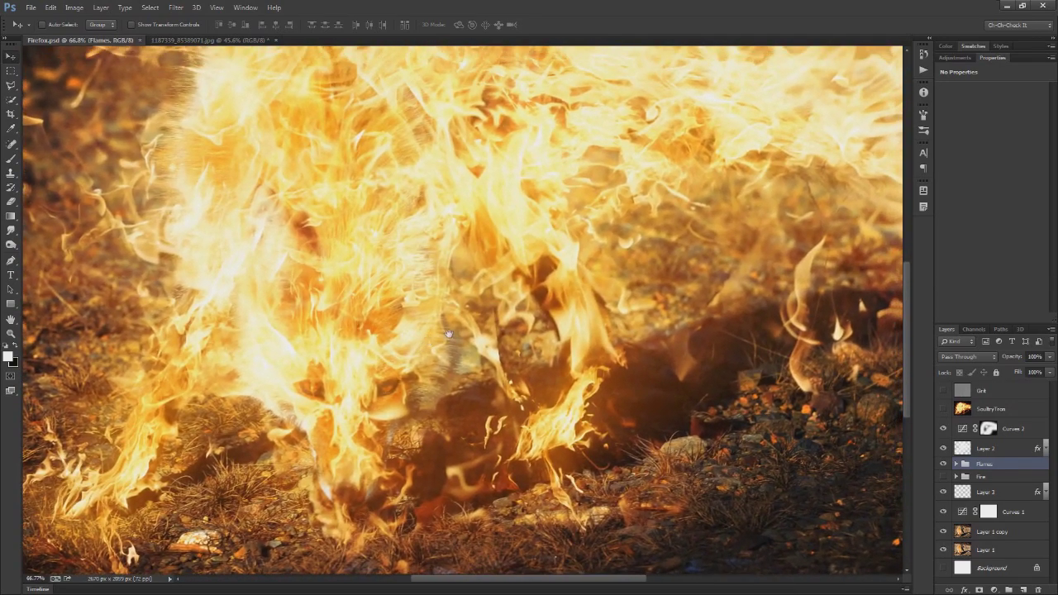
pyautogui.scroll(-3, 373, 303)
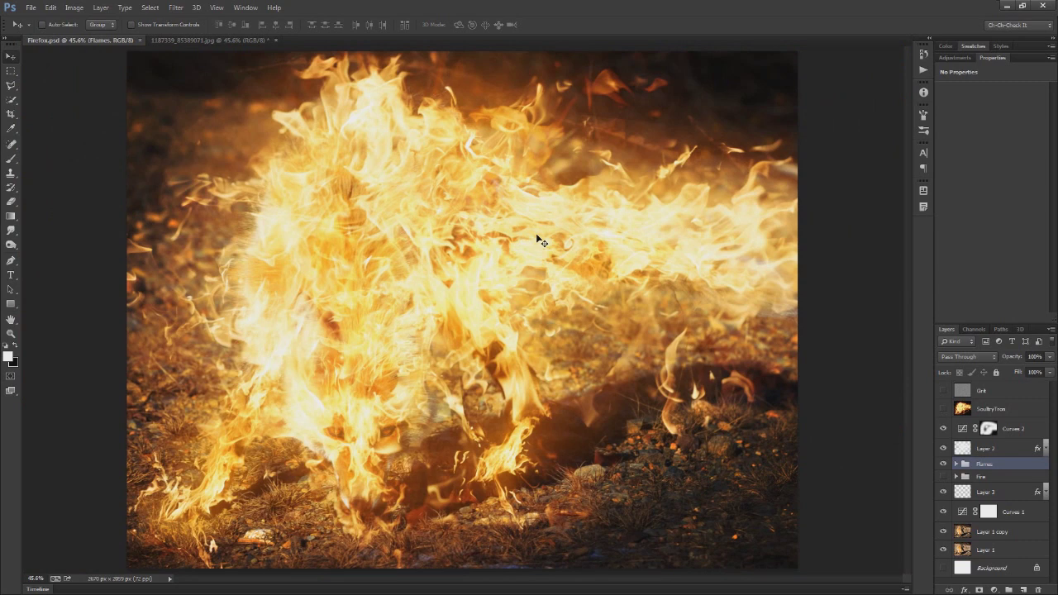
pyautogui.hotkey('ctrl', 'Tab')
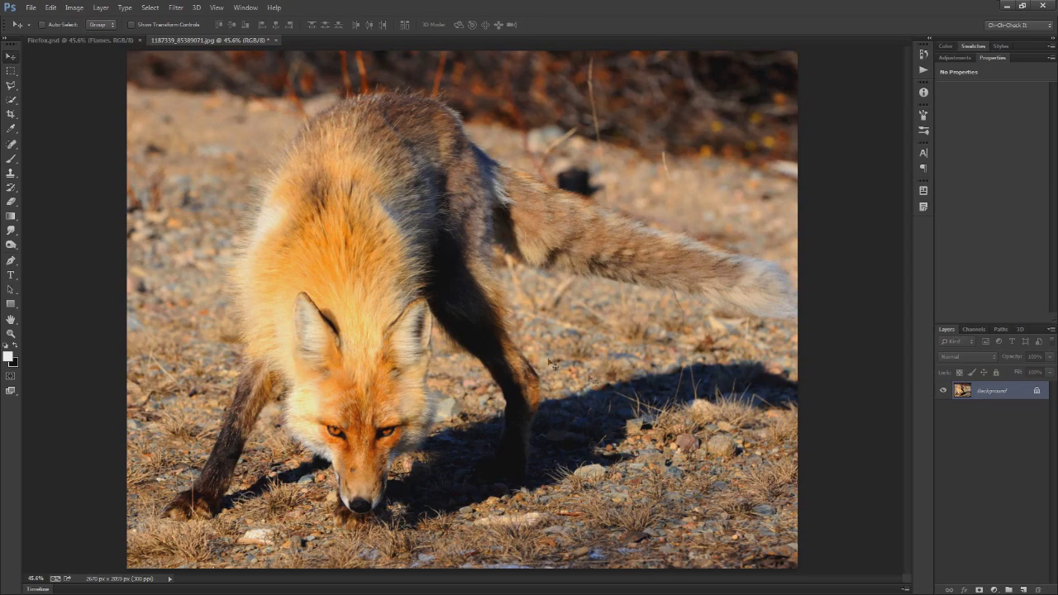
# Look through the Fire Texture Pack 2012 folder, highlighting the ranges IMG_7738 to IMG_7755 and IMG_7641 to IMG_7667.
pyautogui.moveTo(1057, 145); pyautogui.dragTo(656, 98)
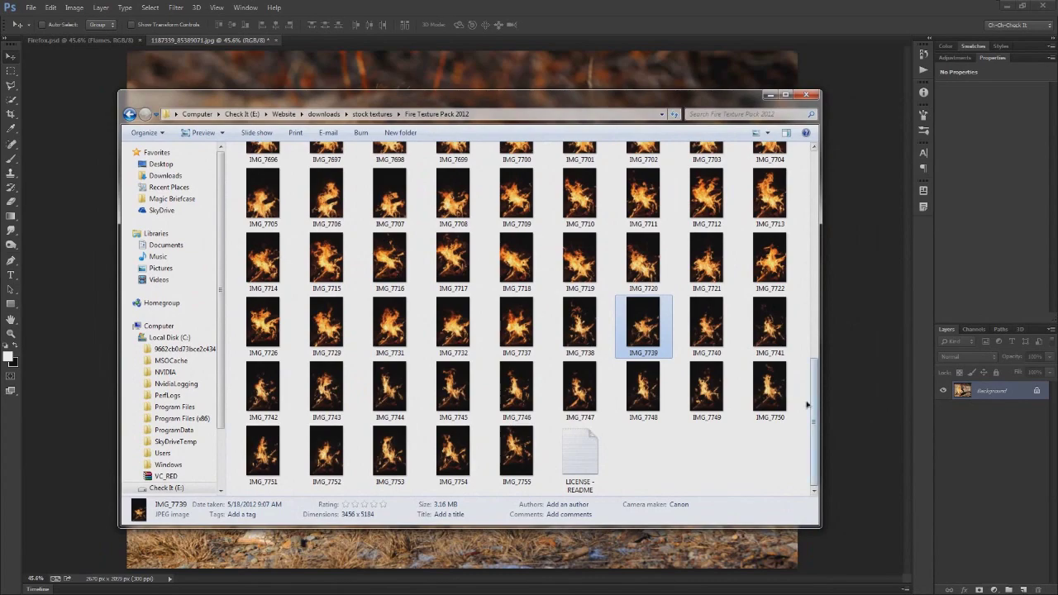
pyautogui.moveTo(819, 402); pyautogui.dragTo(840, 431)
pyautogui.click(586, 322)
pyautogui.keyDown('shift'); pyautogui.click(515, 457); pyautogui.keyUp('shift')
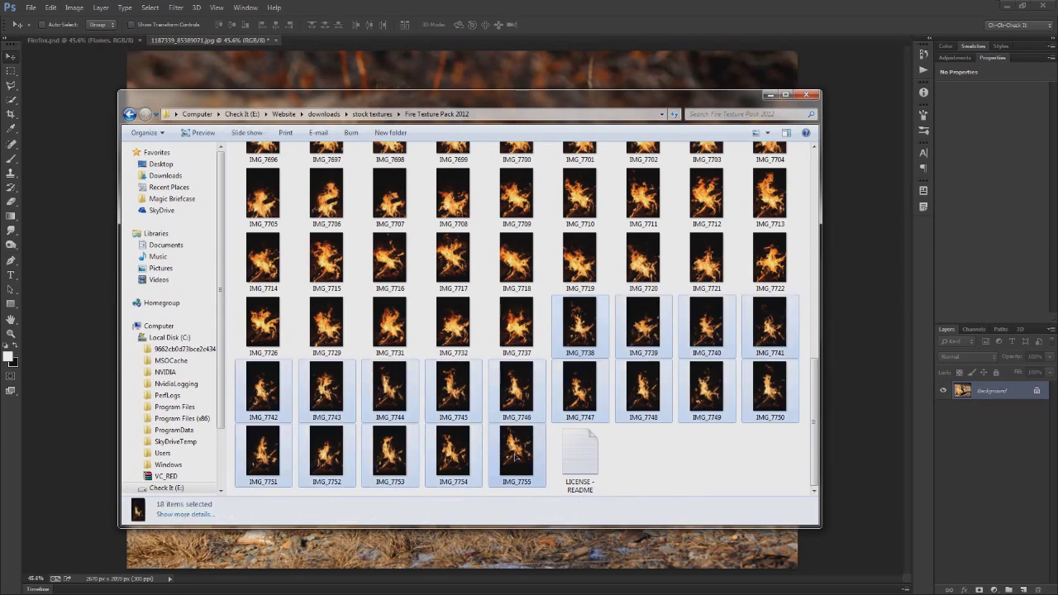
pyautogui.moveTo(814, 430); pyautogui.dragTo(816, 248)
pyautogui.click(595, 236)
pyautogui.keyDown('shift'); pyautogui.click(516, 429); pyautogui.keyUp('shift')
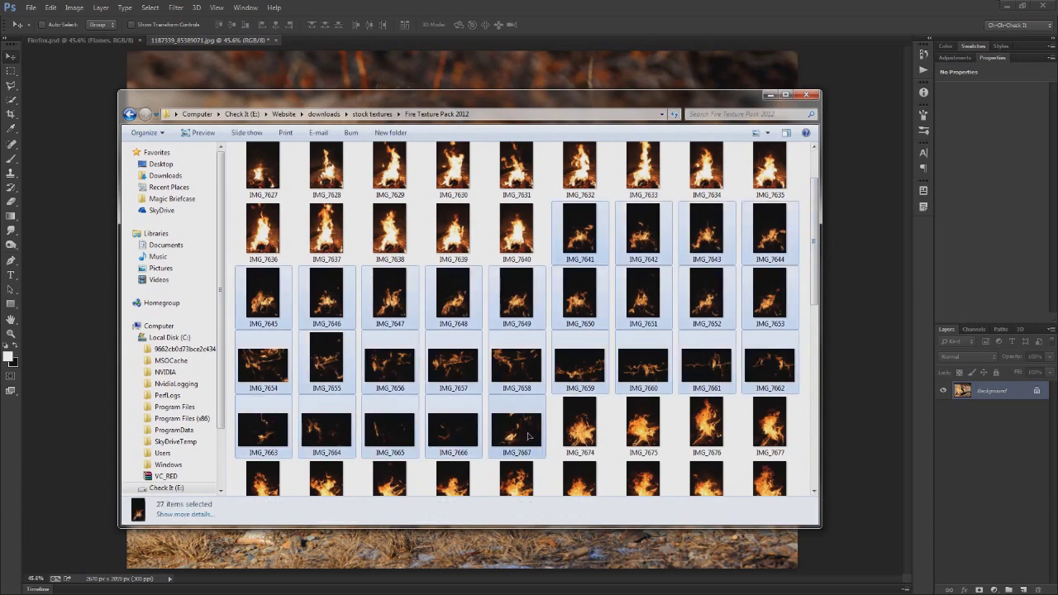
pyautogui.moveTo(817, 278); pyautogui.dragTo(815, 465)
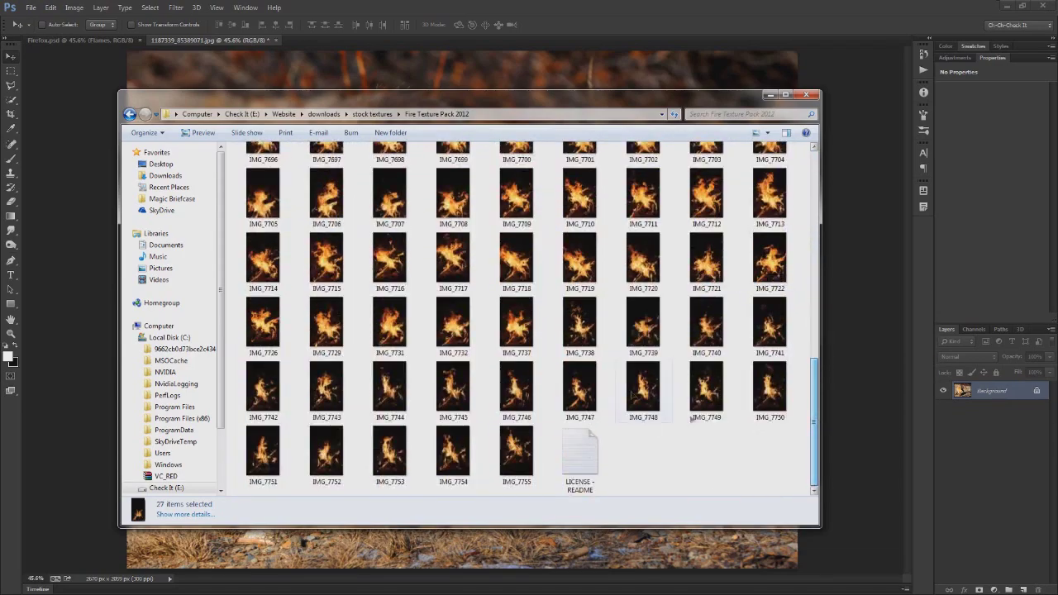
# Place IMG_7738 from the texture folder into the fox photo and set its blend mode to Screen.
pyautogui.click(580, 324)
pyautogui.moveTo(489, 103); pyautogui.dragTo(1057, 191)
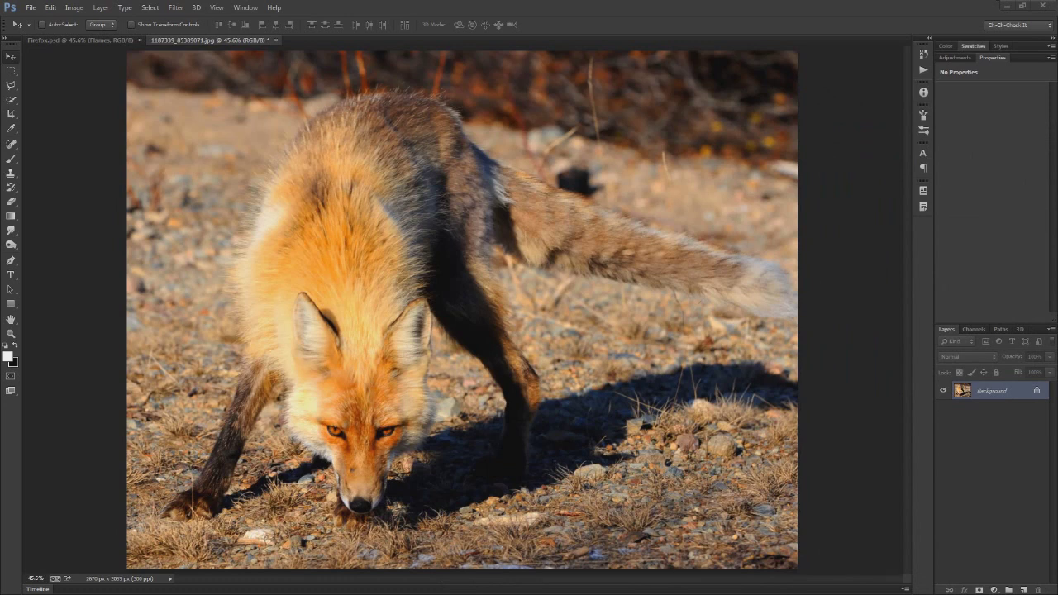
pyautogui.moveTo(869, 366); pyautogui.dragTo(469, 334)
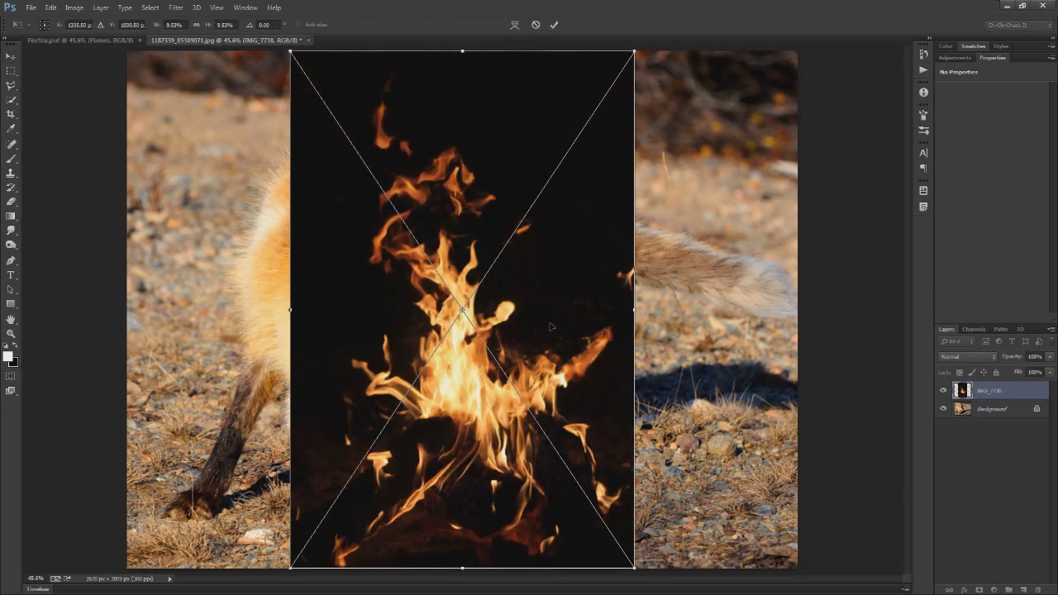
pyautogui.click(967, 357)
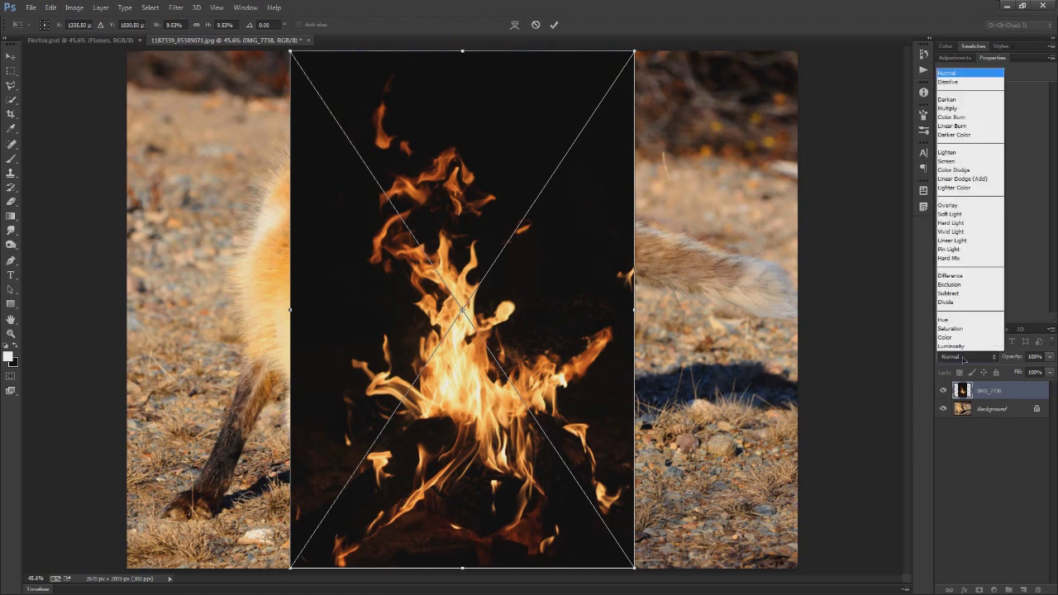
pyautogui.click(946, 161)
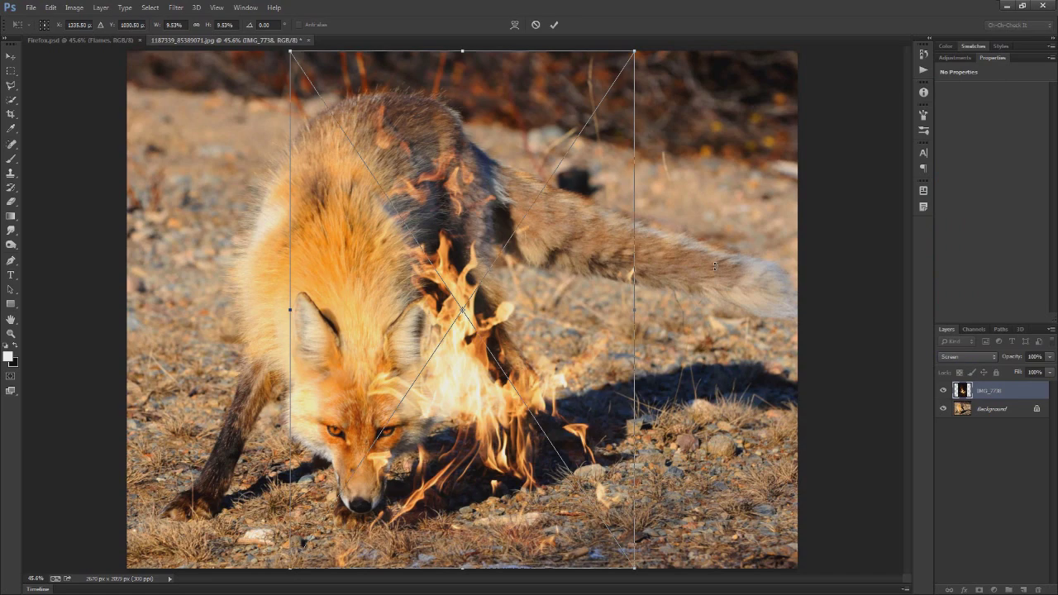
# Scale the IMG_7738 fire down, turn it upside down and fit it over the fox's face.
pyautogui.moveTo(679, 86); pyautogui.dragTo(290, 401)
pyautogui.moveTo(643, 51); pyautogui.dragTo(562, 162)
pyautogui.moveTo(467, 279); pyautogui.dragTo(442, 397)
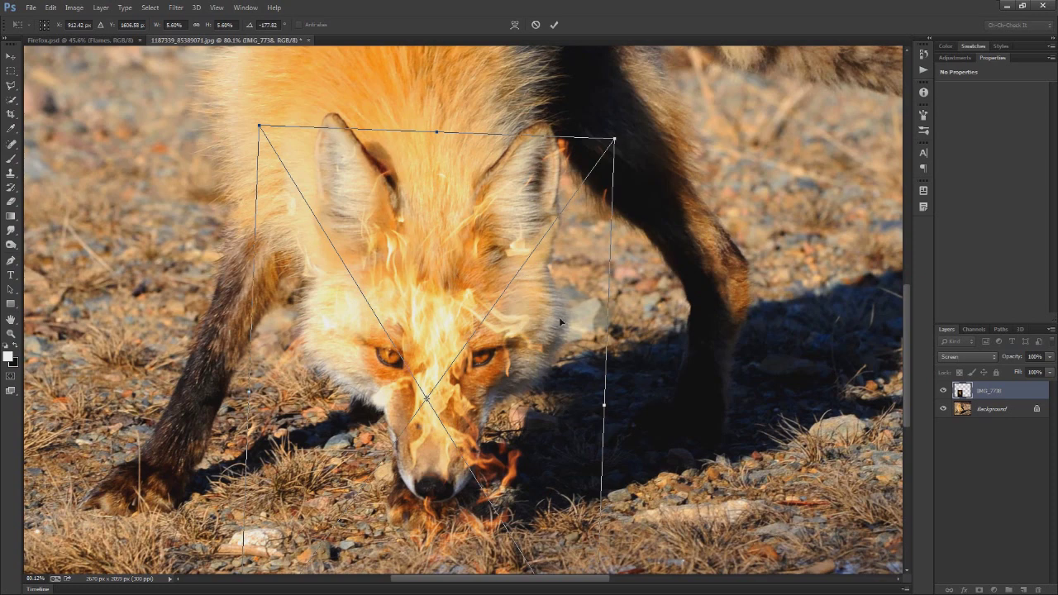
pyautogui.moveTo(615, 140); pyautogui.dragTo(634, 126)
pyautogui.moveTo(496, 374); pyautogui.dragTo(492, 386)
pyautogui.click(556, 27)
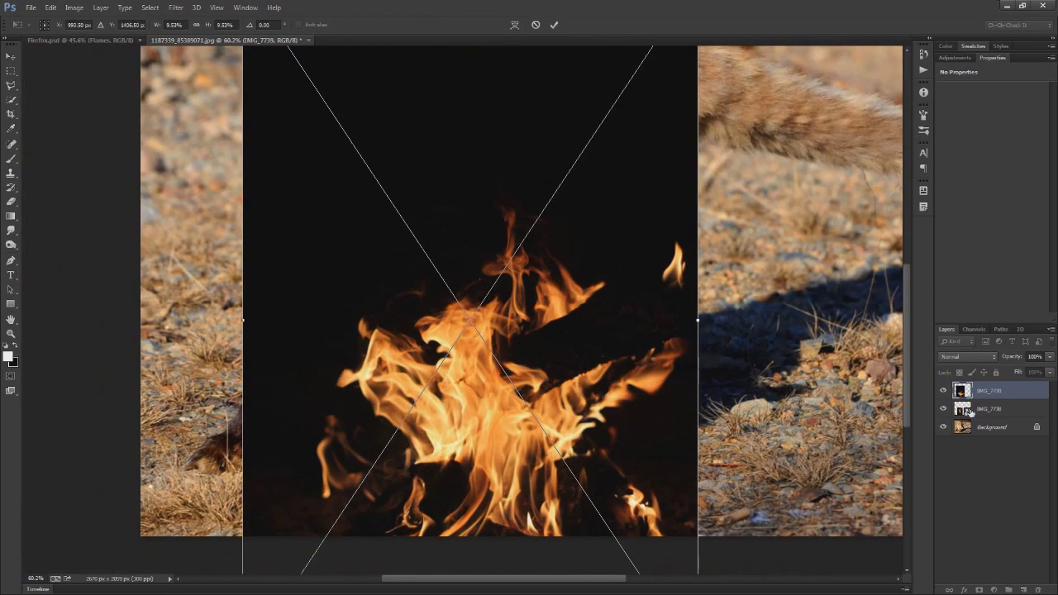
# Set the IMG_7739 fire to Screen blending and move it off the fox's face onto the hindquarters.
pyautogui.click(983, 357)
pyautogui.click(959, 163)
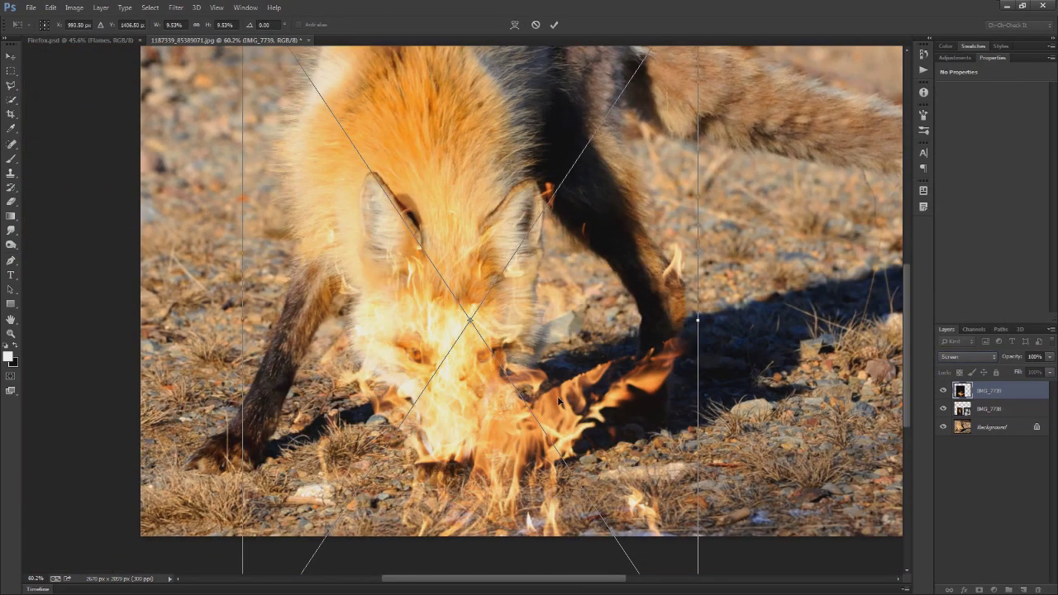
pyautogui.scroll(-1, 563, 468)
pyautogui.scroll(-1, 563, 468)
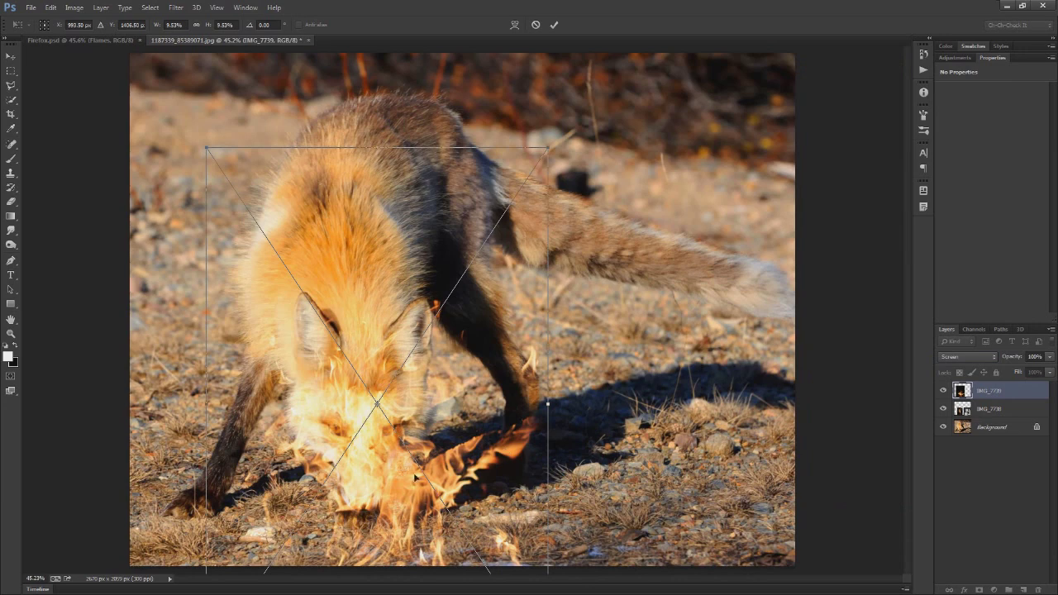
pyautogui.moveTo(416, 477); pyautogui.dragTo(567, 354)
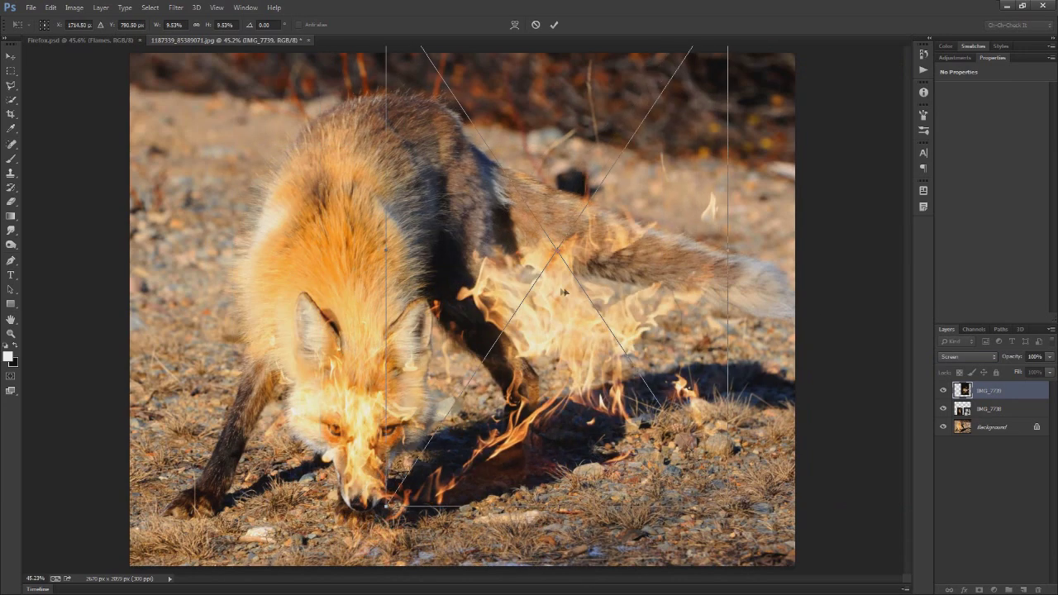
# Rotate the IMG_7739 fire about 45° and fit it across the fox's back.
pyautogui.moveTo(776, 308); pyautogui.dragTo(757, 439)
pyautogui.moveTo(574, 342); pyautogui.dragTo(467, 234)
pyautogui.moveTo(641, 319); pyautogui.dragTo(600, 357)
pyautogui.moveTo(497, 207); pyautogui.dragTo(513, 214)
pyautogui.moveTo(662, 352); pyautogui.dragTo(651, 363)
pyautogui.moveTo(480, 161); pyautogui.dragTo(484, 166)
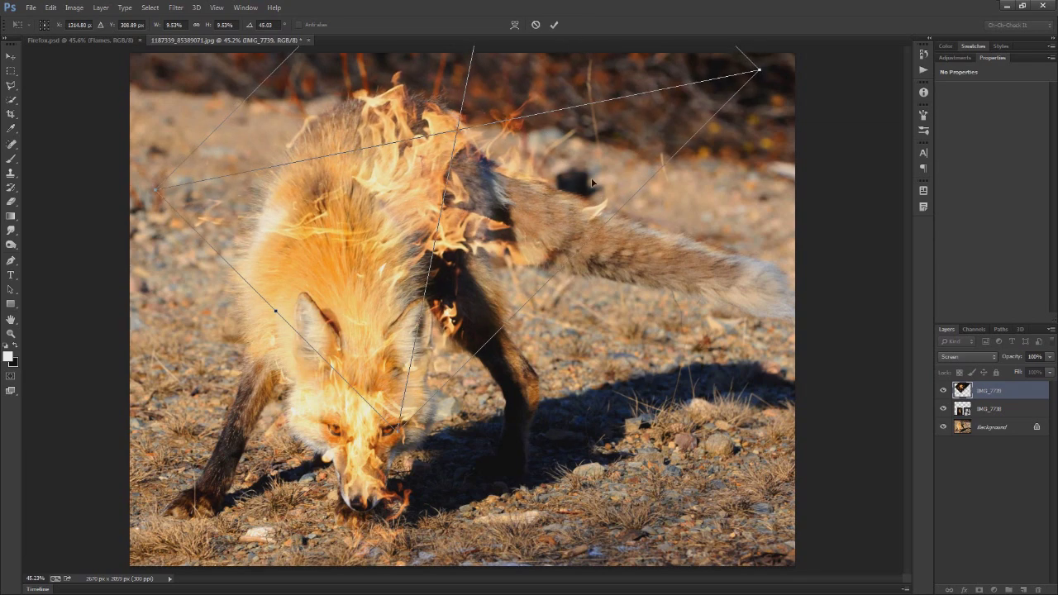
pyautogui.press('Return')
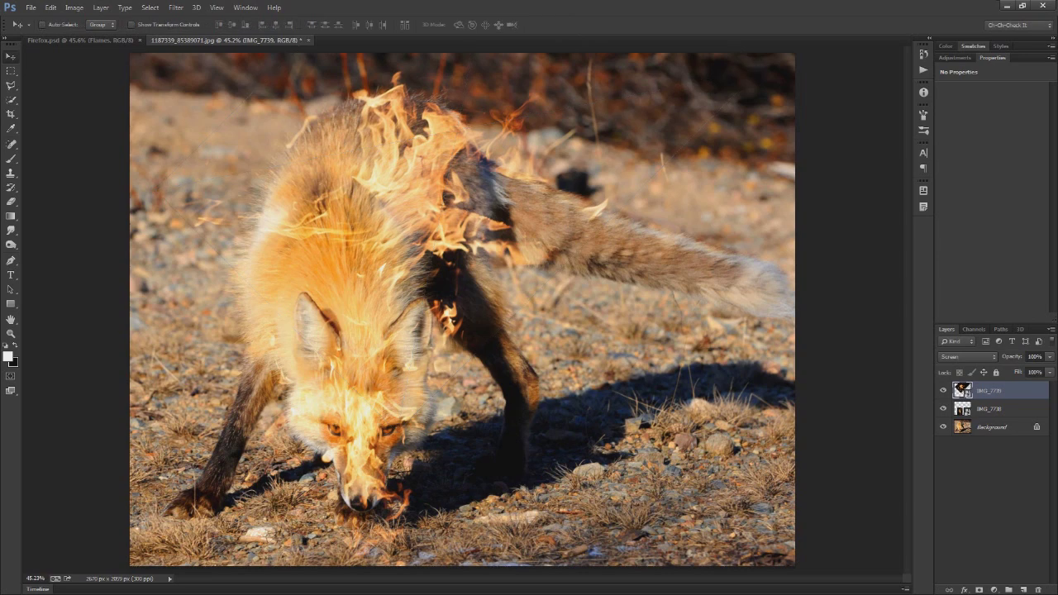
# Place IMG_7740 in Screen mode and rotate it to cover the fox's shoulders and upper back.
pyautogui.moveTo(936, 314); pyautogui.dragTo(570, 305)
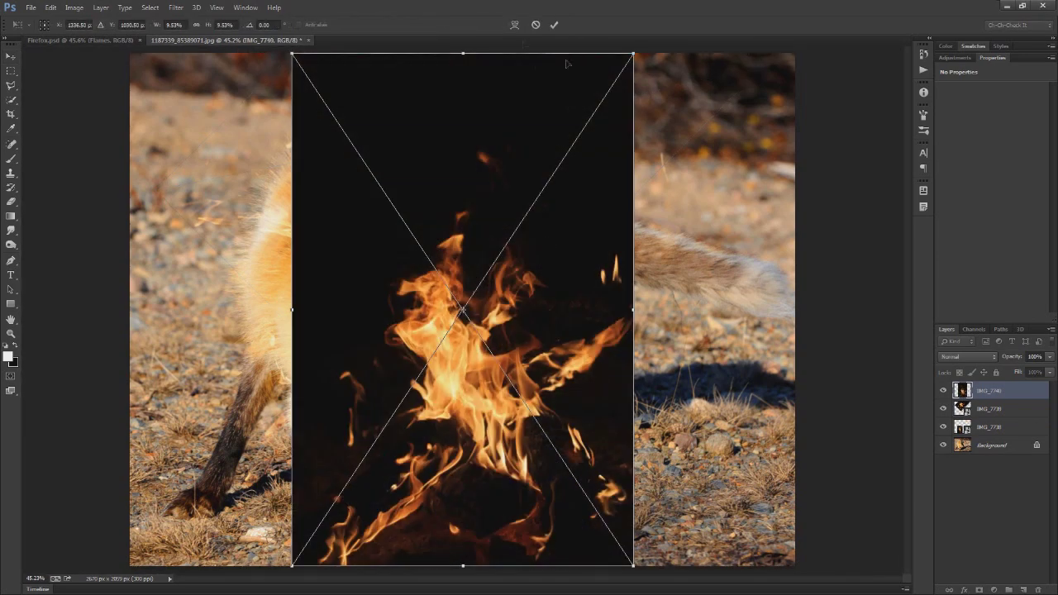
pyautogui.click(978, 355)
pyautogui.click(963, 166)
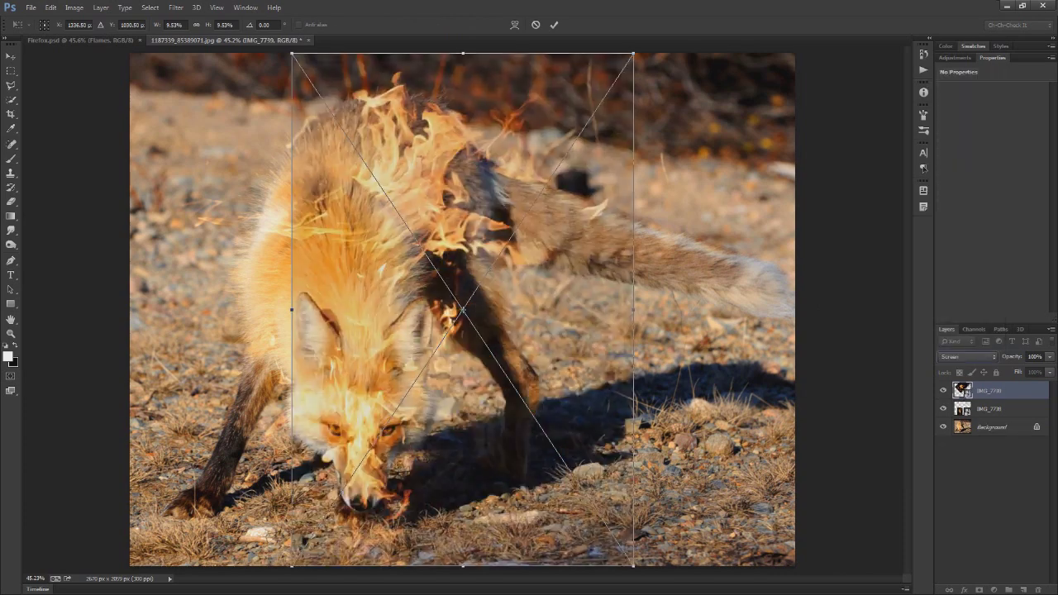
pyautogui.moveTo(578, 403); pyautogui.dragTo(472, 474)
pyautogui.moveTo(316, 219); pyautogui.dragTo(346, 220)
pyautogui.moveTo(591, 297); pyautogui.dragTo(582, 315)
pyautogui.moveTo(406, 199); pyautogui.dragTo(415, 200)
pyautogui.click(557, 26)
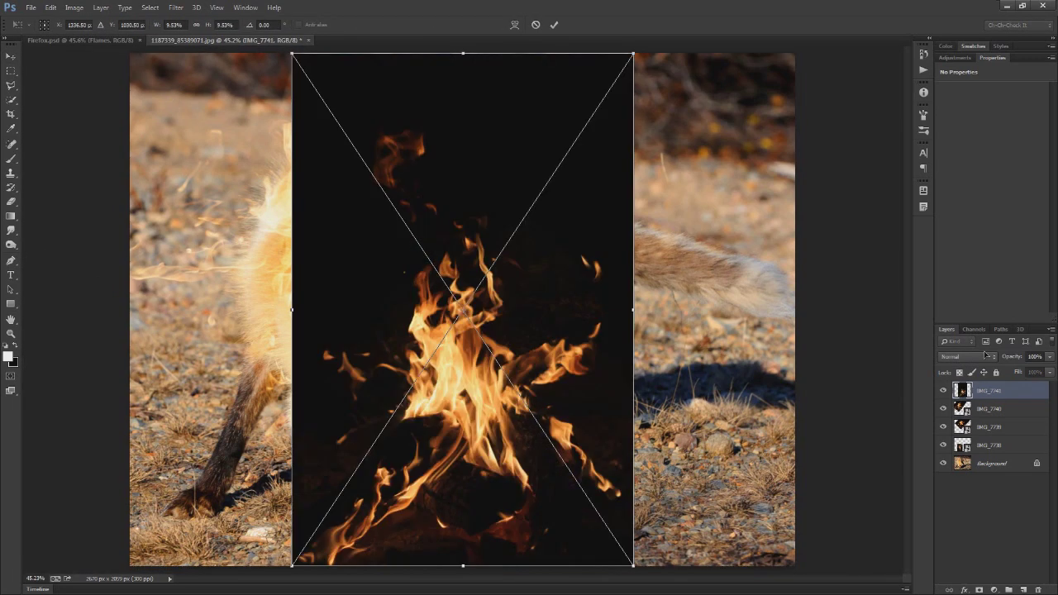
# Set the IMG_7741 fire to Screen blending, then rotate and position it over the fox's neck and side.
pyautogui.click(985, 356)
pyautogui.click(965, 166)
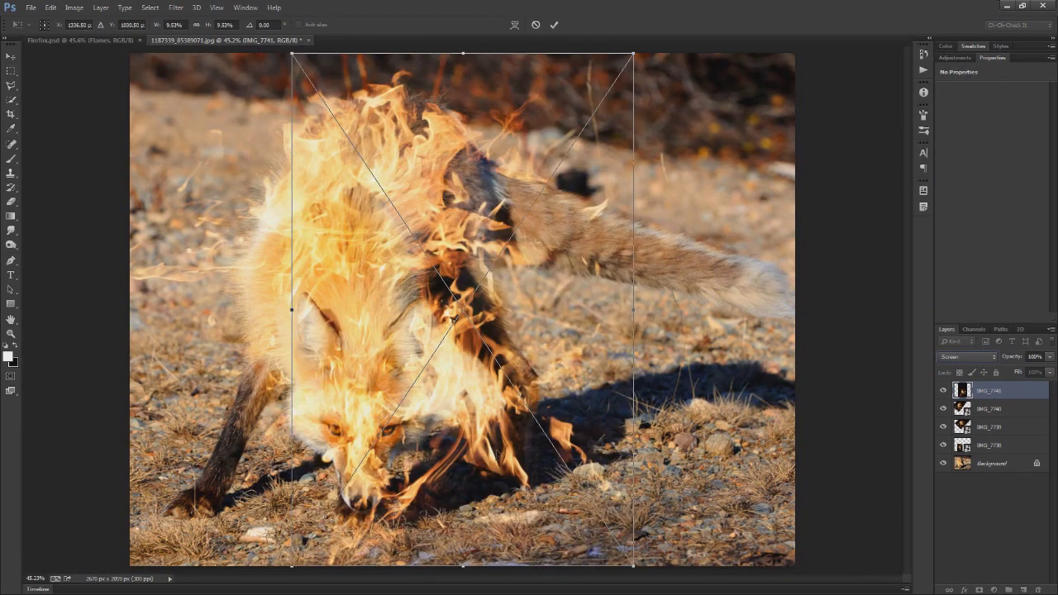
pyautogui.moveTo(494, 450); pyautogui.dragTo(414, 350)
pyautogui.moveTo(655, 401); pyautogui.dragTo(541, 447)
pyautogui.moveTo(422, 390); pyautogui.dragTo(438, 403)
pyautogui.click(556, 26)
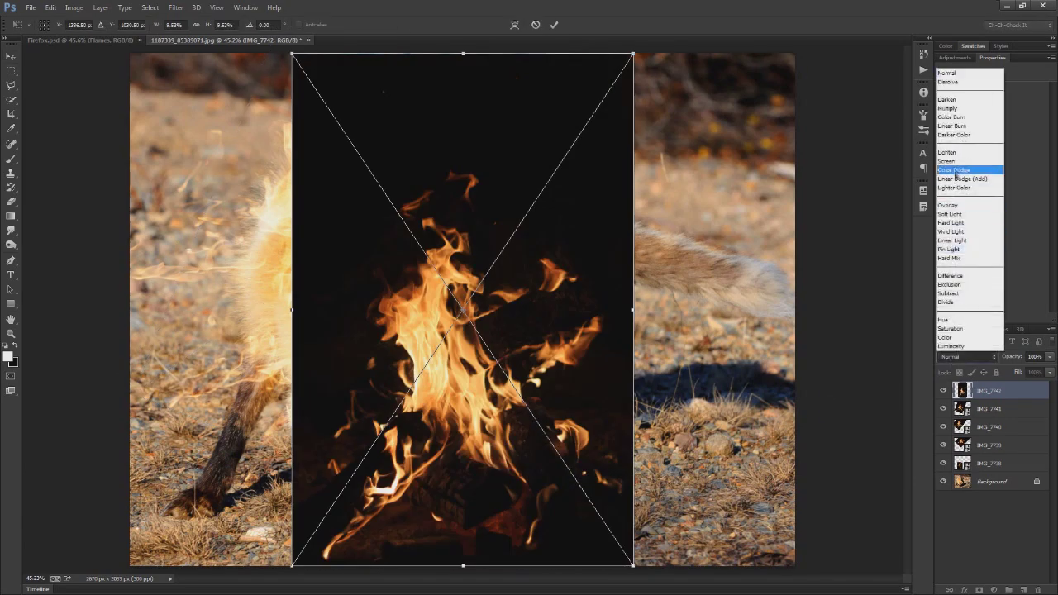
# Set the IMG_7742 fire to Screen, scale it to about 7.4% and rotate it about 104° onto the base of the tail.
pyautogui.click(967, 169)
pyautogui.moveTo(633, 513); pyautogui.dragTo(806, 450)
pyautogui.moveTo(600, 512); pyautogui.dragTo(589, 513)
pyautogui.moveTo(805, 454); pyautogui.dragTo(757, 408)
pyautogui.moveTo(645, 291)
pyautogui.mouseDown()
pyautogui.moveTo(657, 302)
pyautogui.moveTo(635, 289)
pyautogui.moveTo(635, 300)
pyautogui.mouseUp()
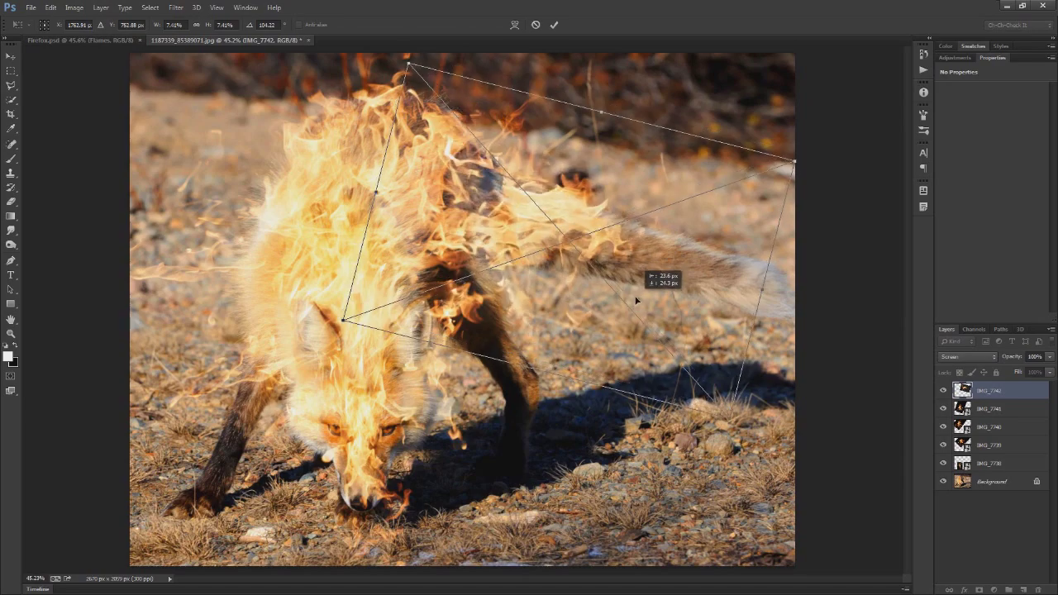
pyautogui.press('Return')
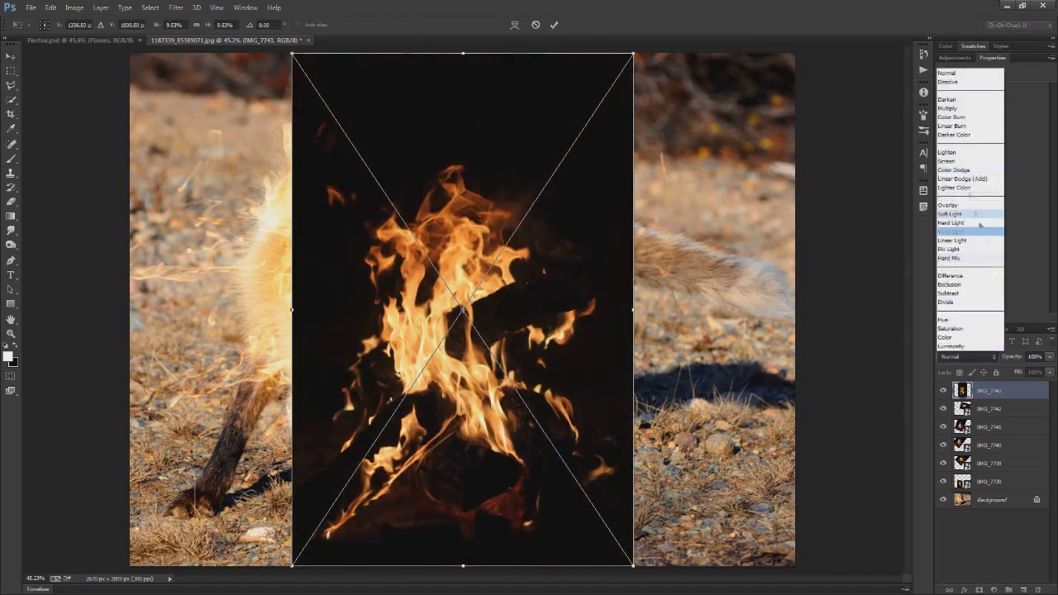
# Fit the IMG_7743 fire over the fox's neck in Screen mode and mask out its stray flames beside the front leg.
pyautogui.click(967, 169)
pyautogui.moveTo(578, 545); pyautogui.dragTo(638, 434)
pyautogui.moveTo(514, 372); pyautogui.dragTo(373, 326)
pyautogui.moveTo(337, 339); pyautogui.dragTo(340, 353)
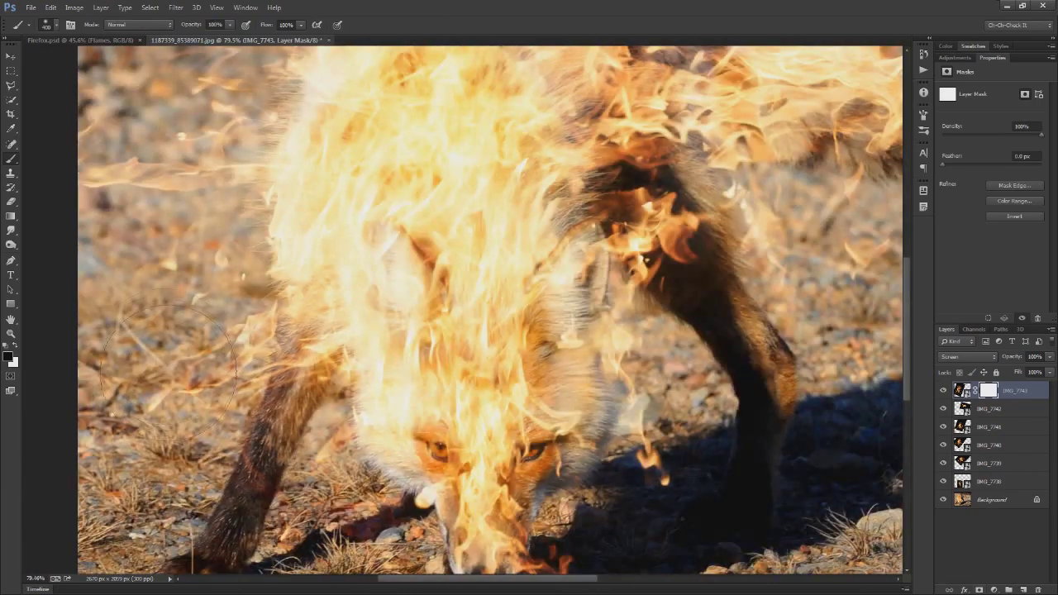
pyautogui.moveTo(170, 363); pyautogui.dragTo(264, 327)
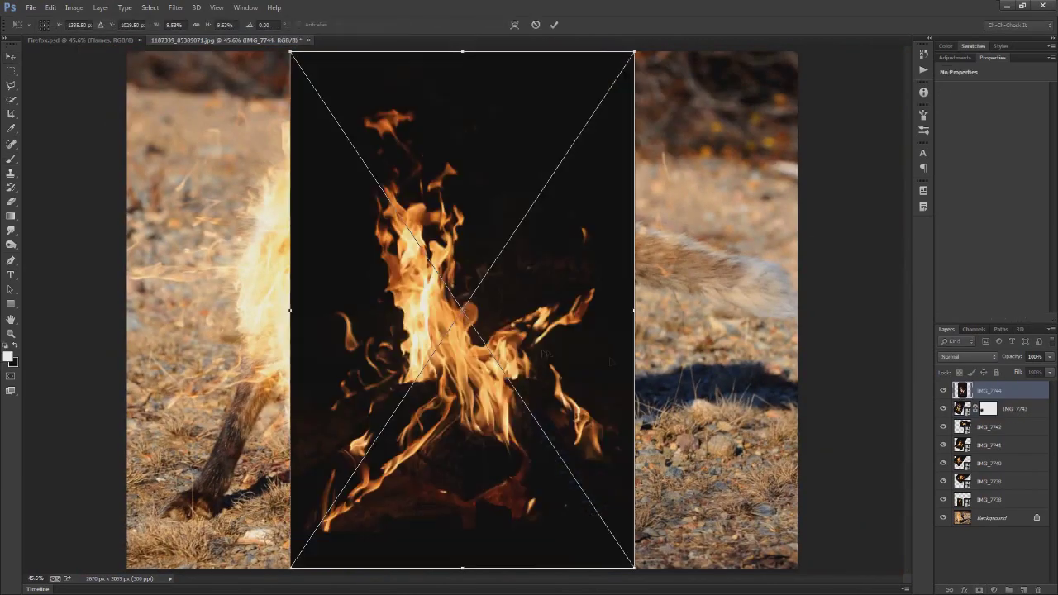
# Set the IMG_7744 fire to Screen blending, rotate it near the front of the fox and flip it.
pyautogui.click(967, 357)
pyautogui.click(953, 158)
pyautogui.moveTo(660, 331); pyautogui.dragTo(268, 351)
pyautogui.moveTo(706, 503); pyautogui.dragTo(605, 425)
pyautogui.moveTo(488, 331); pyautogui.dragTo(667, 324)
pyautogui.moveTo(438, 506); pyautogui.dragTo(481, 539)
pyautogui.moveTo(642, 318); pyautogui.dragTo(596, 267)
pyautogui.rightClick(645, 336)
pyautogui.click(683, 487)
# Scale and rotate the flipped IMG_7744 fire to run down the fox's front leg, and commit it.
pyautogui.moveTo(806, 285); pyautogui.dragTo(785, 339)
pyautogui.moveTo(569, 280); pyautogui.dragTo(601, 293)
pyautogui.moveTo(739, 224); pyautogui.dragTo(579, 396)
pyautogui.moveTo(636, 266); pyautogui.dragTo(343, 418)
pyautogui.moveTo(413, 396); pyautogui.dragTo(393, 438)
pyautogui.moveTo(335, 408); pyautogui.dragTo(309, 421)
pyautogui.press('Return')
# Add a layer mask to IMG_7744 and blend the flames at the top of the front leg with a 175 px brush.
pyautogui.click(979, 589)
pyautogui.scroll(10, 260, 378)
pyautogui.press('b')
pyautogui.press('[')
pyautogui.press('[')
pyautogui.press('[')
pyautogui.press('[')
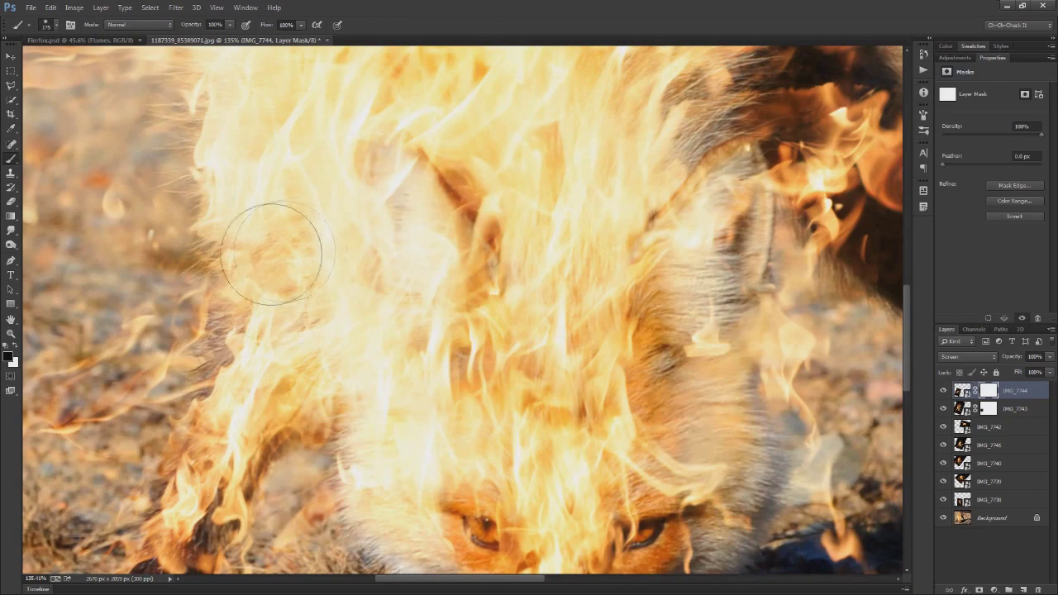
pyautogui.hotkey('ctrl', '0')
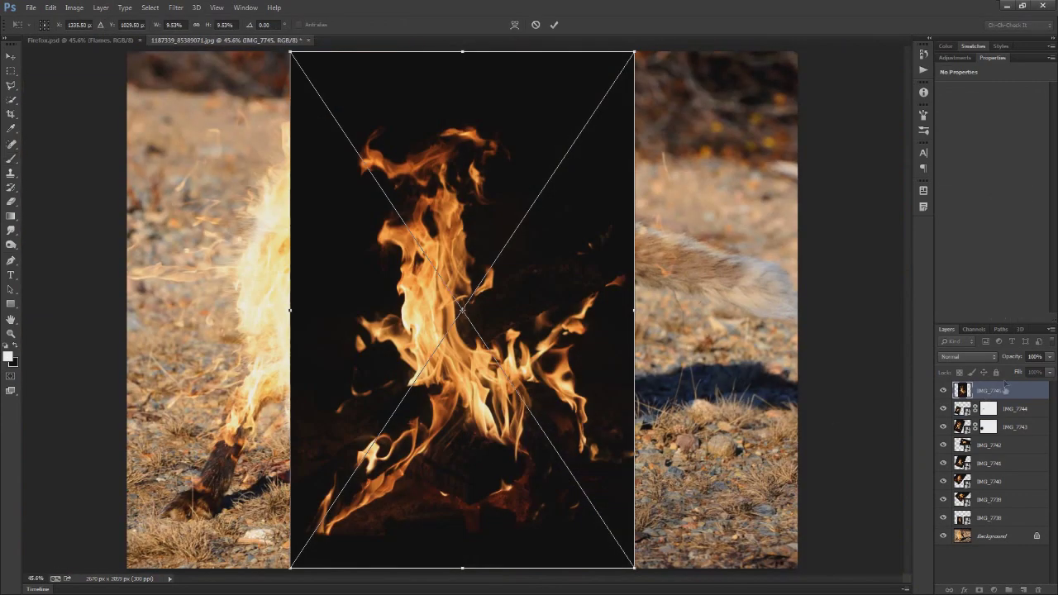
# Set the IMG_7745 fire to Screen, scale it down and fit it over the fox's front paw.
pyautogui.click(967, 357)
pyautogui.click(955, 162)
pyautogui.moveTo(634, 52); pyautogui.dragTo(533, 204)
pyautogui.moveTo(462, 314); pyautogui.dragTo(215, 458)
pyautogui.moveTo(302, 341); pyautogui.dragTo(286, 369)
pyautogui.moveTo(246, 462); pyautogui.dragTo(243, 473)
pyautogui.moveTo(371, 486); pyautogui.dragTo(364, 525)
# Set the IMG_7746 fire to Screen blending, rotate it and flip it.
pyautogui.click(967, 357)
pyautogui.click(952, 163)
pyautogui.moveTo(703, 165); pyautogui.dragTo(740, 267)
pyautogui.rightClick(550, 226)
pyautogui.click(579, 380)
# Scale the IMG_7746 fire to 3%, angle it about 22° and fit it over the fox's rear paw.
pyautogui.moveTo(512, 57); pyautogui.dragTo(481, 214)
pyautogui.moveTo(498, 258); pyautogui.dragTo(514, 362)
pyautogui.moveTo(664, 397); pyautogui.dragTo(634, 519)
pyautogui.scroll(5, 472, 483)
pyautogui.moveTo(507, 458); pyautogui.dragTo(555, 503)
pyautogui.moveTo(690, 452); pyautogui.dragTo(686, 468)
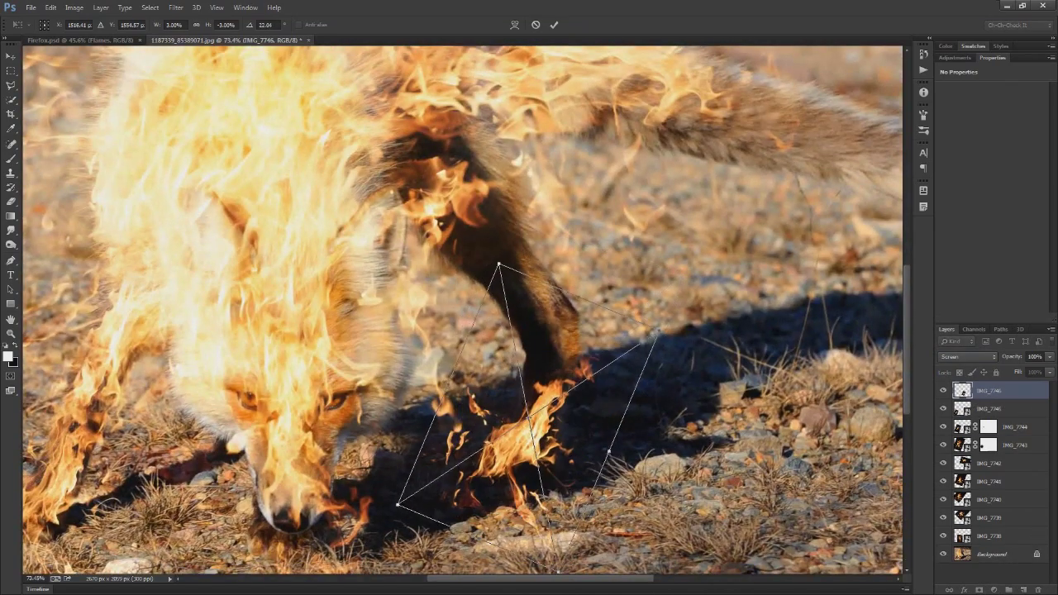
pyautogui.moveTo(557, 450); pyautogui.dragTo(554, 456)
pyautogui.press('Return')
# Place IMG_7747 in Screen mode, then resize and rotate it over the fox's rear leg.
pyautogui.moveTo(1057, 376); pyautogui.dragTo(1029, 372)
pyautogui.click(969, 357)
pyautogui.click(964, 163)
pyautogui.scroll(-7, 727, 413)
pyautogui.moveTo(724, 445); pyautogui.dragTo(703, 491)
pyautogui.moveTo(503, 458); pyautogui.dragTo(566, 398)
pyautogui.moveTo(623, 520); pyautogui.dragTo(591, 370)
pyautogui.moveTo(489, 318); pyautogui.dragTo(499, 377)
# Fine-tune the position and angle of the IMG_7747 fire along the rear leg and commit it.
pyautogui.scroll(5, 499, 375)
pyautogui.moveTo(533, 397); pyautogui.dragTo(545, 420)
pyautogui.moveTo(721, 447); pyautogui.dragTo(715, 459)
pyautogui.moveTo(539, 407); pyautogui.dragTo(546, 393)
pyautogui.moveTo(678, 440); pyautogui.dragTo(666, 453)
pyautogui.press('Return')
# Add a layer mask to IMG_7747 and paint out the stray flame between the fox's head and rear leg.
pyautogui.press('b')
pyautogui.click(979, 589)
pyautogui.scroll(6, 442, 398)
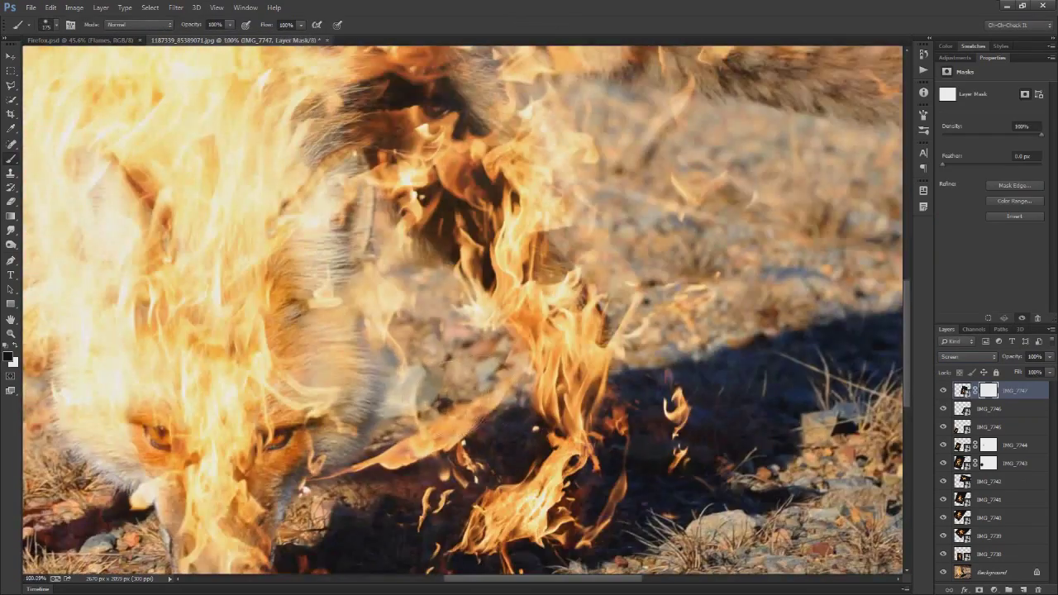
pyautogui.moveTo(364, 475); pyautogui.dragTo(347, 495)
pyautogui.scroll(-6, 429, 423)
# Set the IMG_7748 fire to Screen blending, then rotate and position it over the fox's flank.
pyautogui.click(969, 357)
pyautogui.click(964, 163)
pyautogui.moveTo(690, 331)
pyautogui.mouseDown()
pyautogui.moveTo(460, 496)
pyautogui.moveTo(347, 459)
pyautogui.mouseUp()
pyautogui.moveTo(529, 372); pyautogui.dragTo(469, 329)
pyautogui.moveTo(661, 506); pyautogui.dragTo(630, 536)
pyautogui.press('Return')
# Set the IMG_7749 fire to Screen, turn it sideways and fit it along the middle of the fox's tail.
pyautogui.click(969, 357)
pyautogui.click(964, 170)
pyautogui.moveTo(703, 273); pyautogui.dragTo(405, 506)
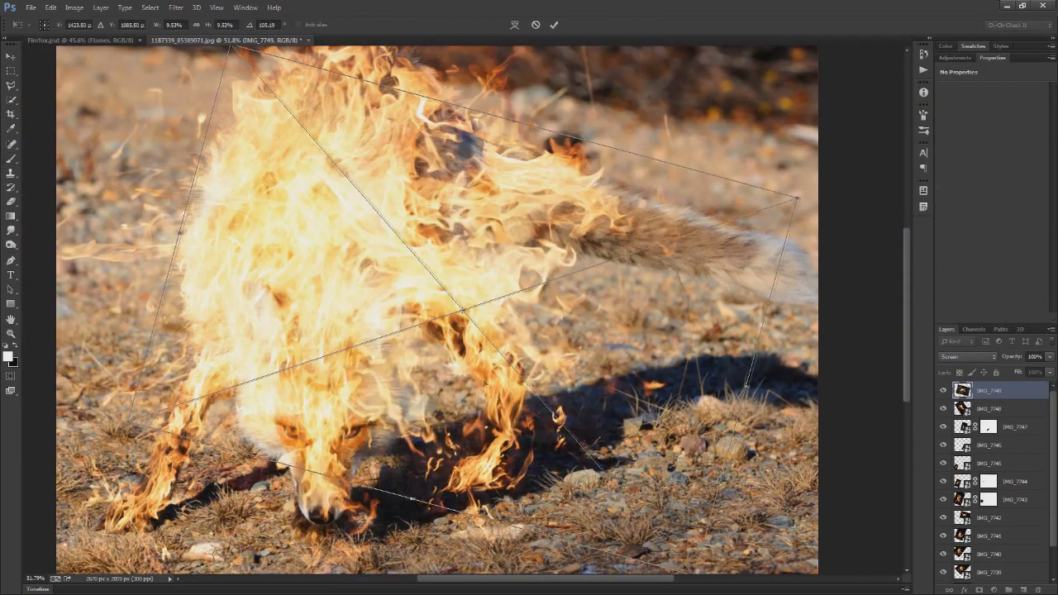
pyautogui.moveTo(425, 412); pyautogui.dragTo(697, 338)
pyautogui.moveTo(394, 354); pyautogui.dragTo(469, 330)
pyautogui.moveTo(546, 323); pyautogui.dragTo(460, 324)
pyautogui.moveTo(383, 331); pyautogui.dragTo(417, 322)
pyautogui.moveTo(496, 306); pyautogui.dragTo(492, 291)
pyautogui.moveTo(610, 485); pyautogui.dragTo(592, 482)
pyautogui.press('Return')
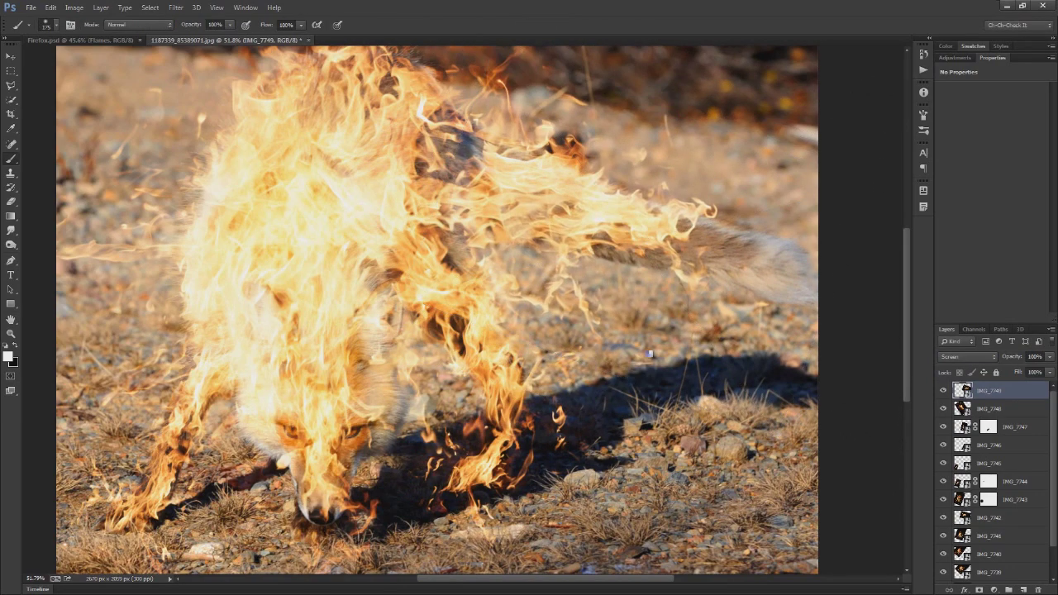
# Try the IMG_7750 fire in Screen mode, rotating, flipping and fitting it along the end of the fox's tail.
pyautogui.click(968, 357)
pyautogui.click(970, 162)
pyautogui.moveTo(705, 323); pyautogui.dragTo(553, 91)
pyautogui.moveTo(356, 401); pyautogui.dragTo(686, 347)
pyautogui.rightClick(669, 352)
pyautogui.click(713, 518)
pyautogui.moveTo(566, 549); pyautogui.dragTo(622, 346)
pyautogui.moveTo(831, 265); pyautogui.dragTo(724, 293)
pyautogui.moveTo(510, 382); pyautogui.dragTo(407, 339)
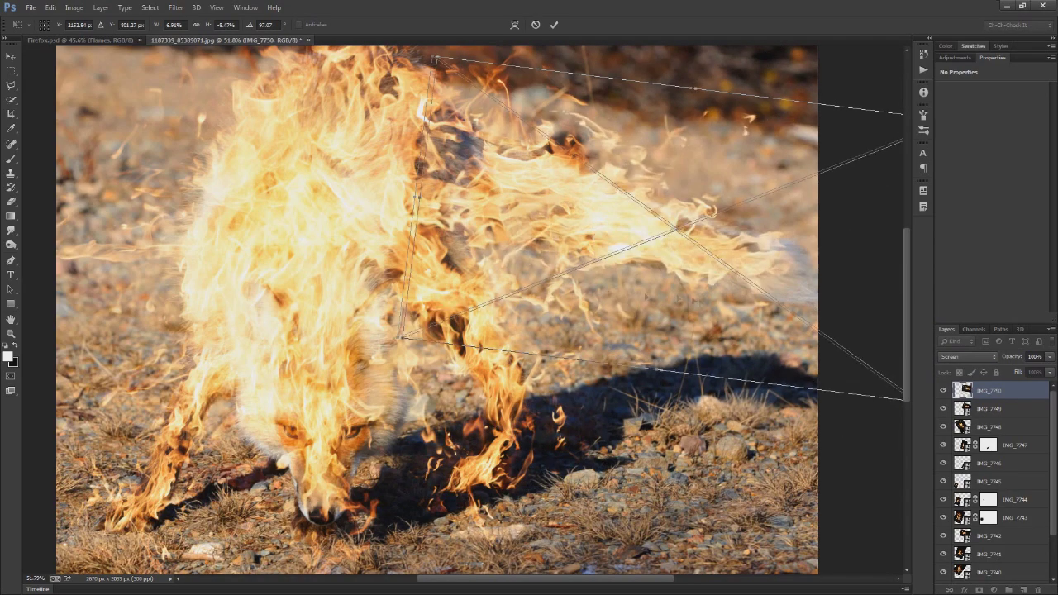
pyautogui.moveTo(614, 273); pyautogui.dragTo(709, 283)
pyautogui.moveTo(495, 364); pyautogui.dragTo(481, 329)
pyautogui.press('Return')
# Set the IMG_7751 fire to Screen, turn it about 99° at 6.67% scale and fit it toward the tail's tip.
pyautogui.click(969, 357)
pyautogui.click(970, 162)
pyautogui.moveTo(688, 310); pyautogui.dragTo(427, 533)
pyautogui.moveTo(420, 428); pyautogui.dragTo(743, 383)
pyautogui.moveTo(466, 412); pyautogui.dragTo(660, 324)
pyautogui.moveTo(807, 295); pyautogui.dragTo(632, 315)
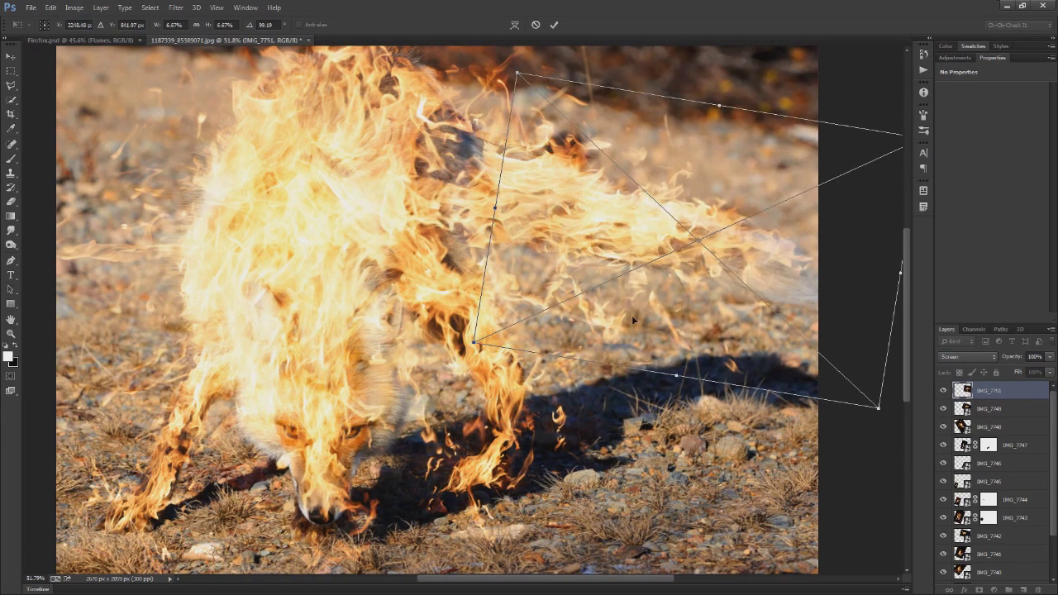
pyautogui.press('Return')
# Set the IMG_7752 fire to Screen, rotate it and place it over the fox's upper body and tail base.
pyautogui.click(969, 357)
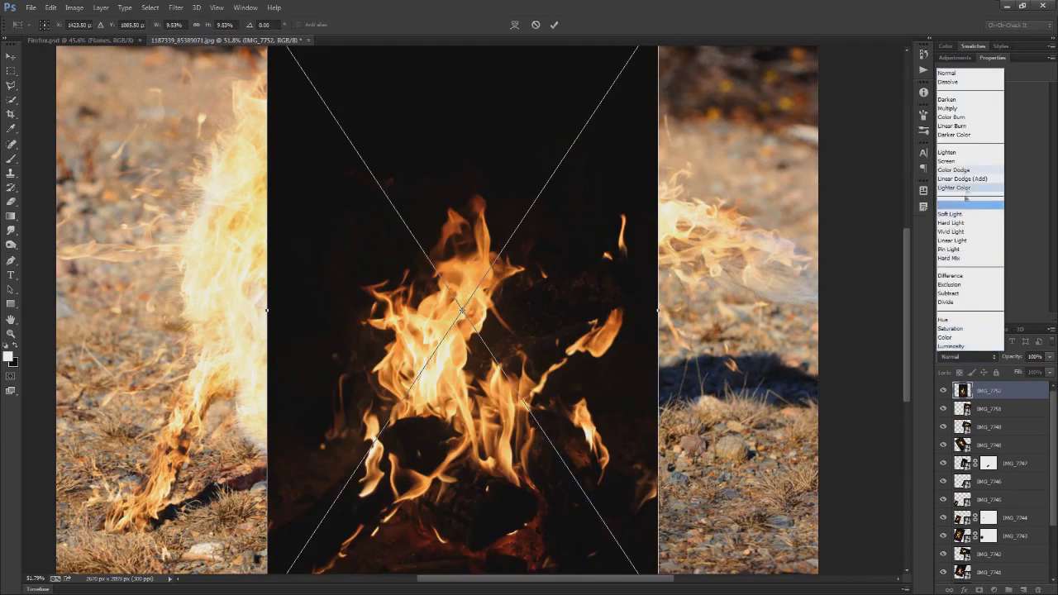
pyautogui.click(970, 162)
pyautogui.moveTo(702, 206); pyautogui.dragTo(438, 529)
pyautogui.moveTo(585, 417); pyautogui.dragTo(570, 311)
pyautogui.scroll(-5, 569, 311)
pyautogui.press('Return')
pyautogui.hotkey('ctrl', '0')
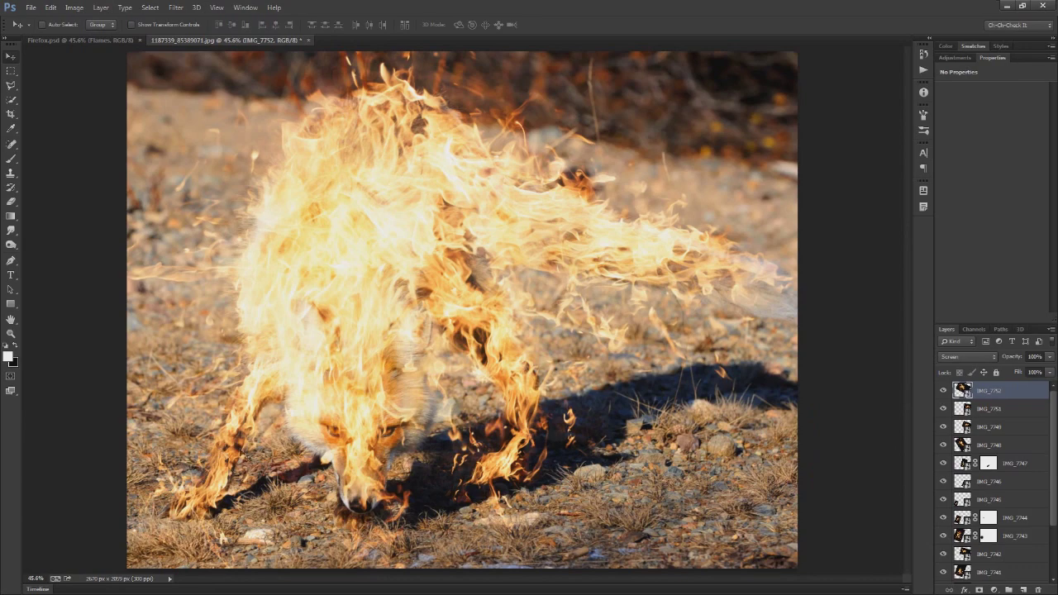
# Examine the flames around the fox's body for stray fire over the background, comparing the image with and without IMG_7752.
pyautogui.scroll(2, 210, 338)
pyautogui.scroll(-1, 356, 355)
pyautogui.scroll(2, 422, 315)
pyautogui.scroll(-1, 369, 347)
pyautogui.moveTo(368, 345); pyautogui.dragTo(563, 399)
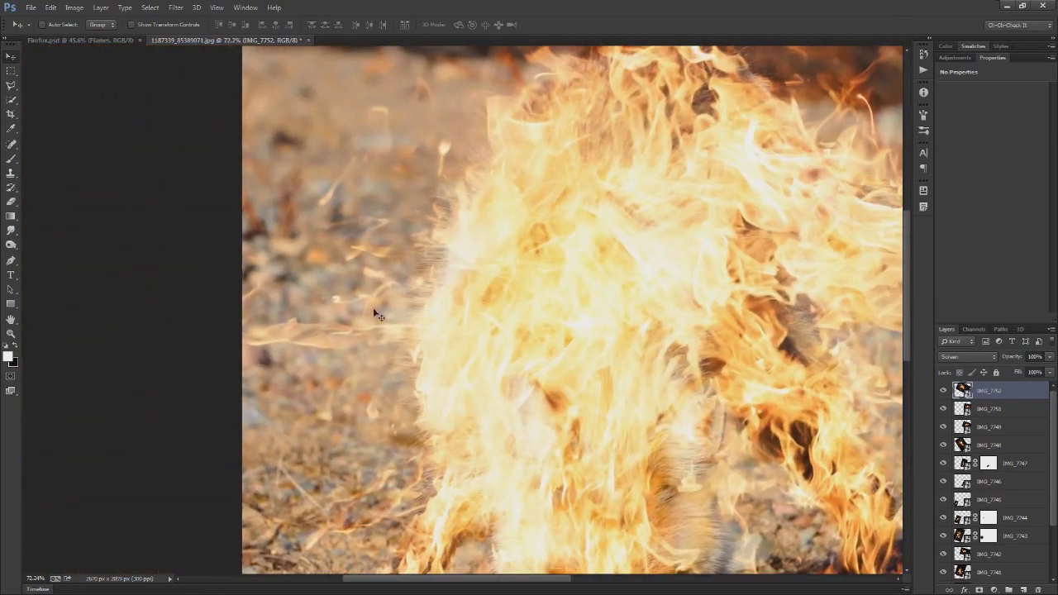
pyautogui.scroll(2, 317, 351)
pyautogui.scroll(-1, 376, 363)
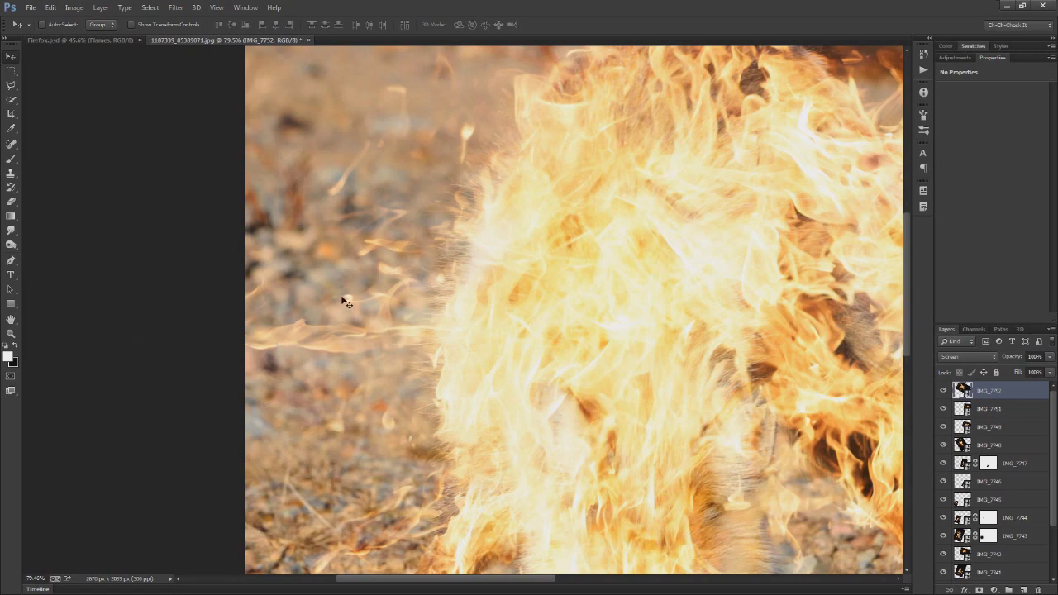
pyautogui.scroll(-3, 344, 301)
pyautogui.scroll(4, 344, 301)
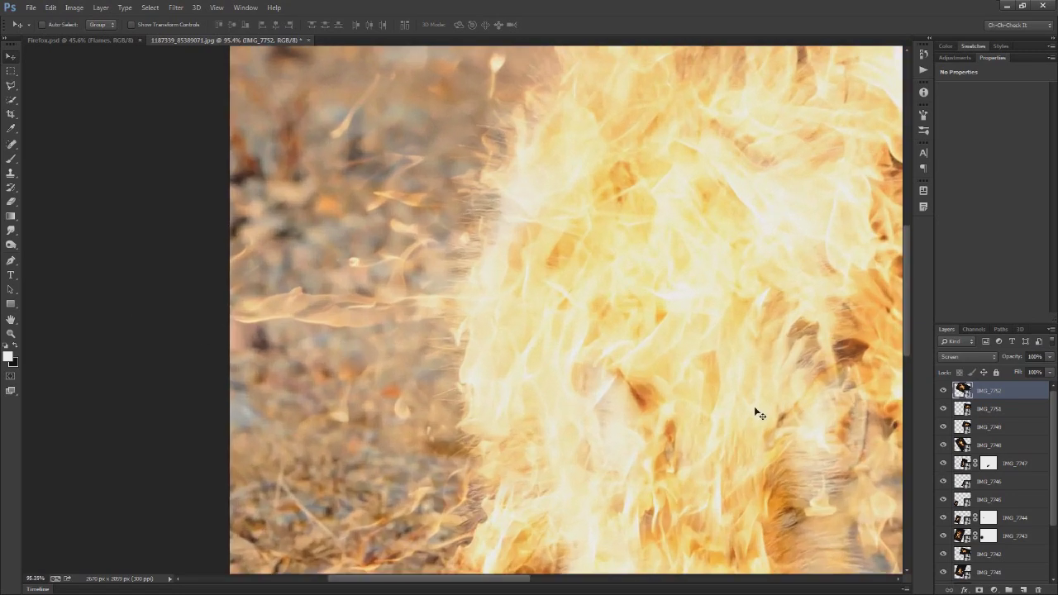
pyautogui.scroll(-2, 371, 347)
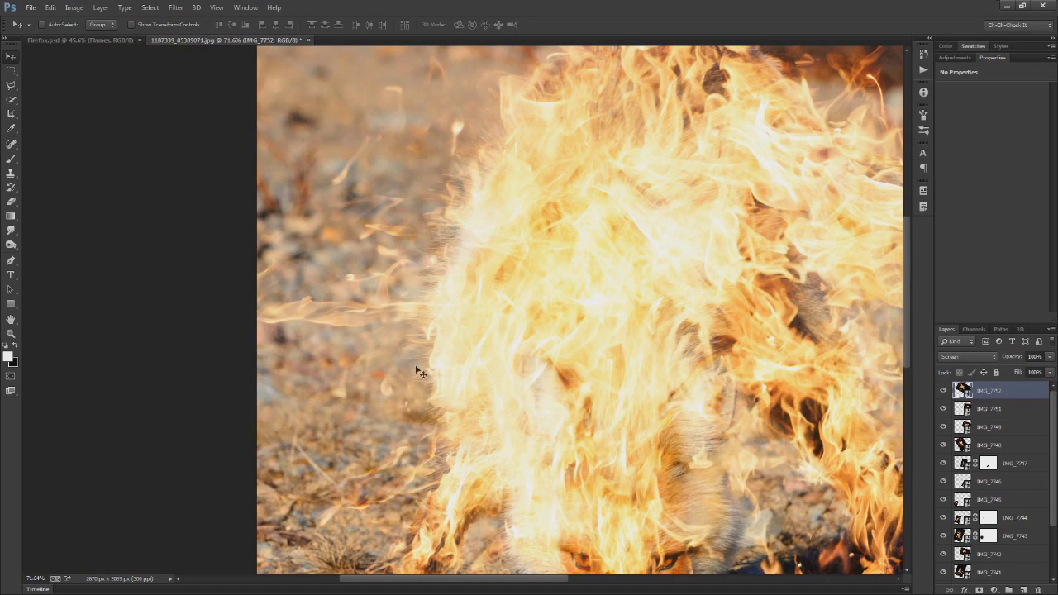
pyautogui.click(943, 394)
pyautogui.click(944, 394)
pyautogui.scroll(-2, 752, 382)
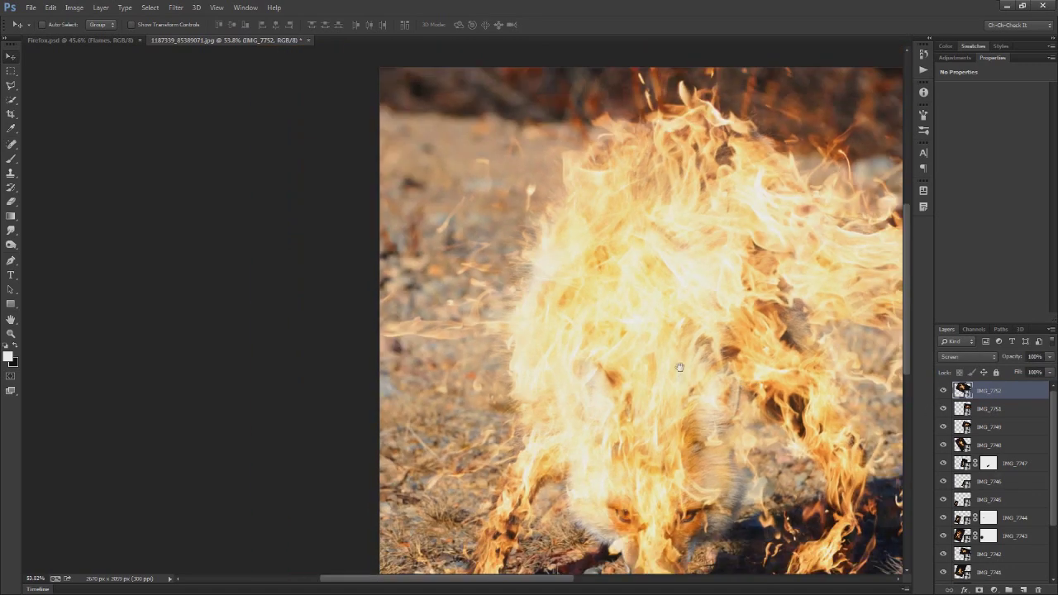
pyautogui.moveTo(680, 367); pyautogui.dragTo(570, 358)
pyautogui.press('Delete')
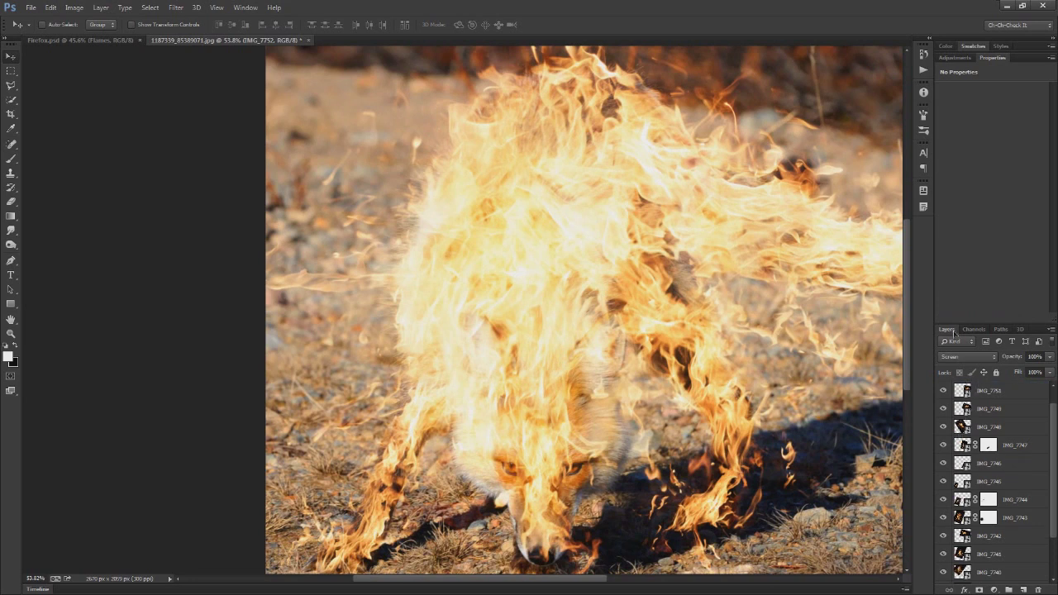
# Collapse the properties area and expand the layer list so the entire layer stack fits.
pyautogui.doubleClick(953, 333)
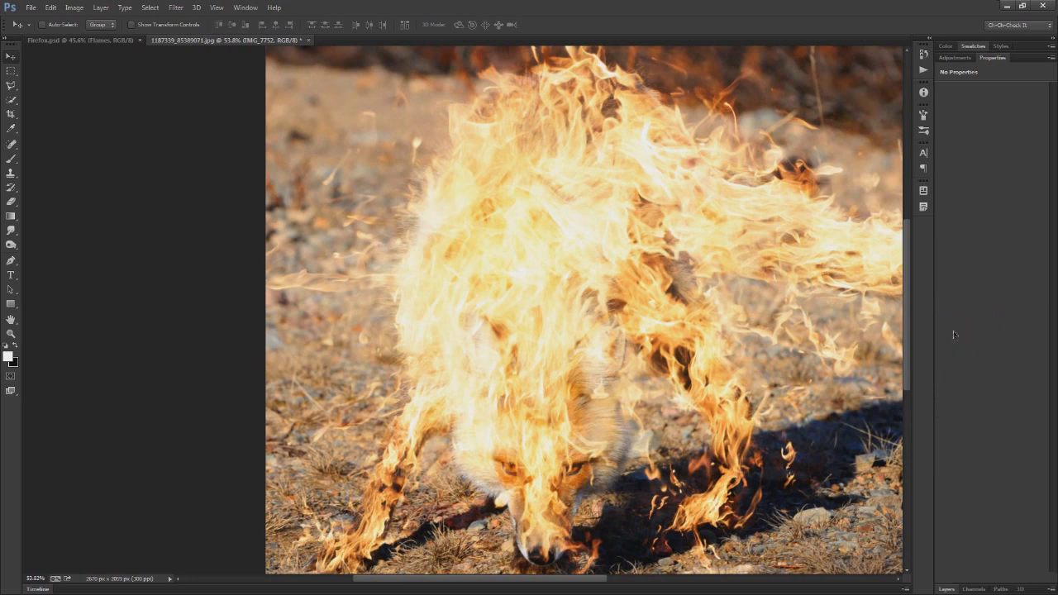
pyautogui.click(951, 590)
pyautogui.doubleClick(994, 58)
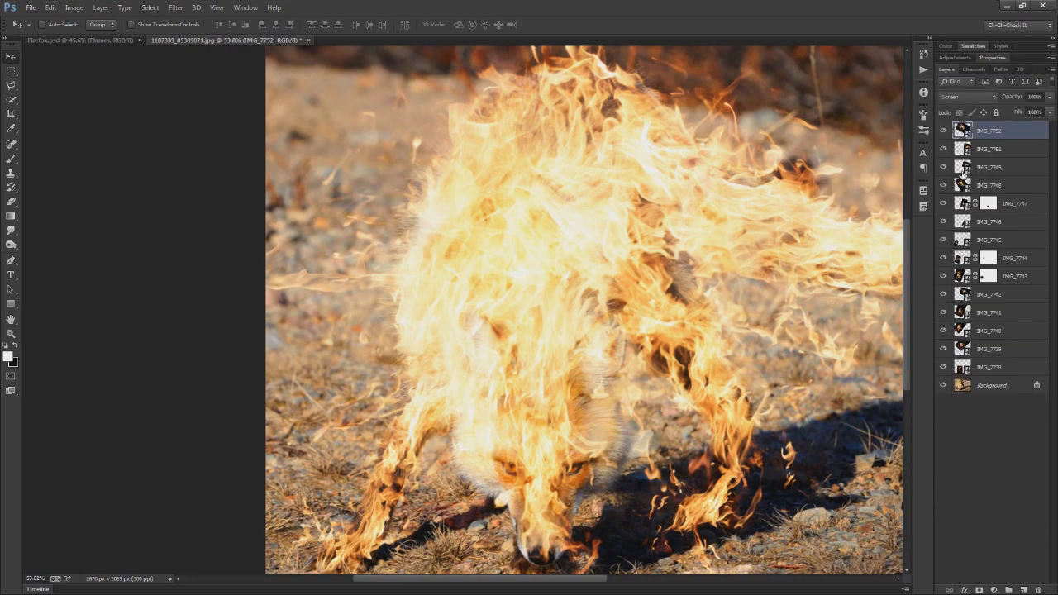
# Hide the fire layers from IMG_7752 downward and compare IMG_7739 and IMG_7740 to locate the source of the stray horizontal flame.
pyautogui.click(944, 205)
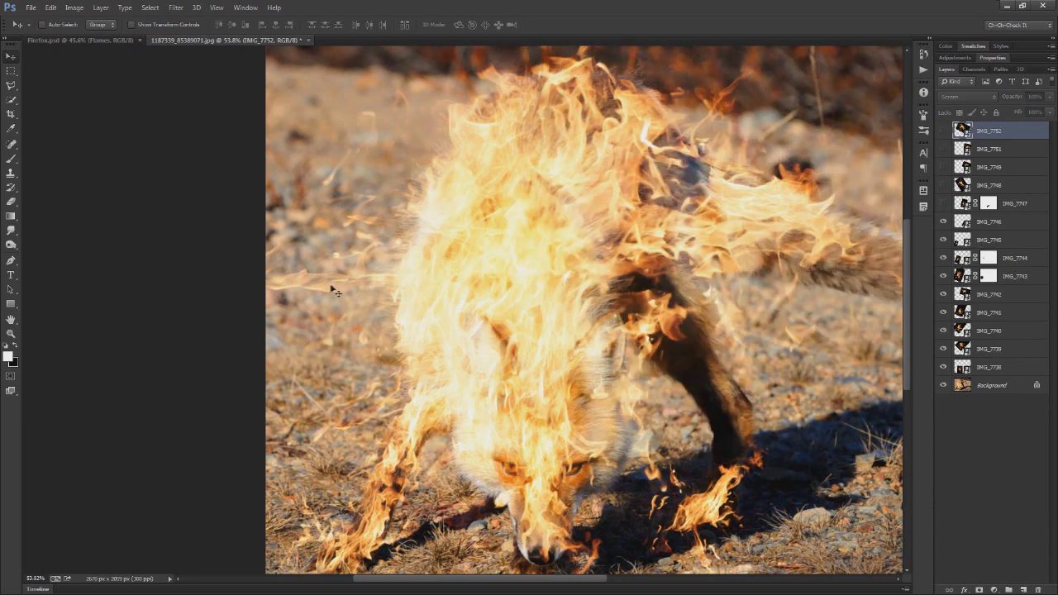
pyautogui.click(943, 259)
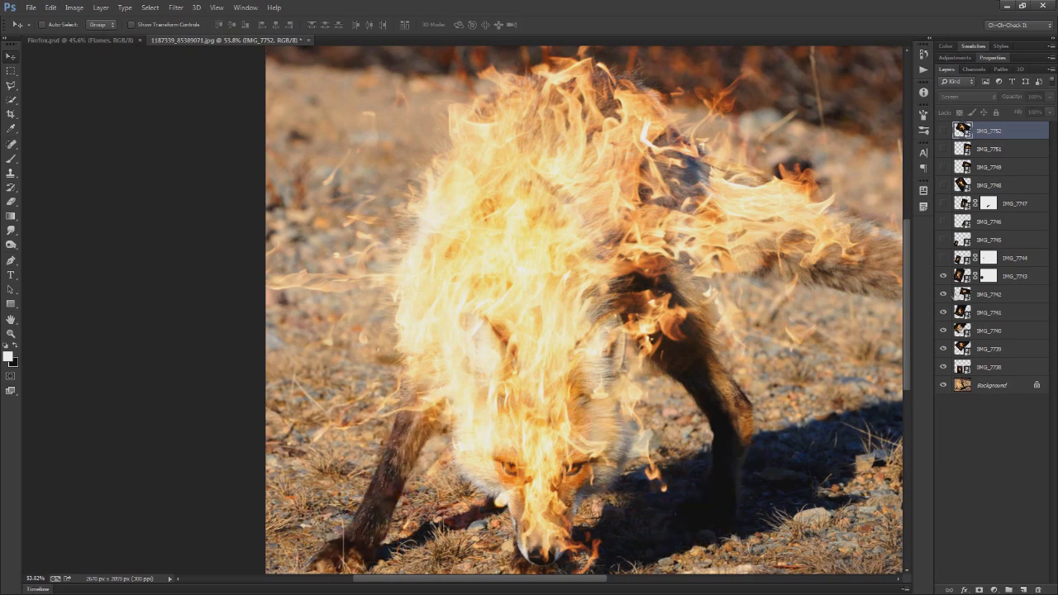
pyautogui.click(944, 296)
pyautogui.click(943, 314)
pyautogui.click(944, 331)
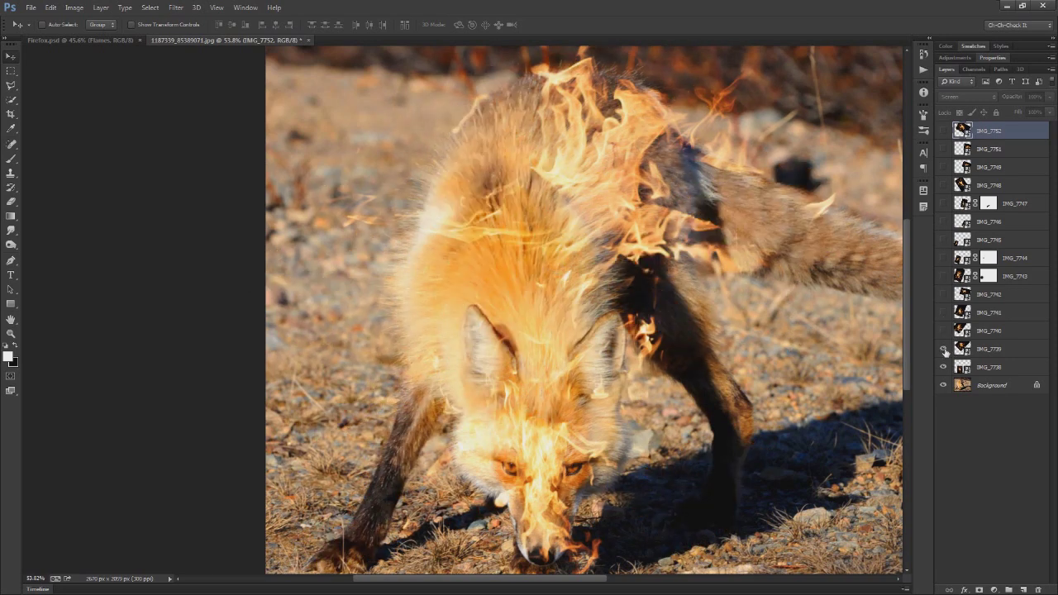
pyautogui.click(944, 350)
pyautogui.click(944, 350)
pyautogui.click(943, 330)
pyautogui.click(944, 330)
pyautogui.click(944, 331)
# Add a layer mask to IMG_7740 and paint out the stray flames over the gravel beside the fox's body in black.
pyautogui.click(965, 332)
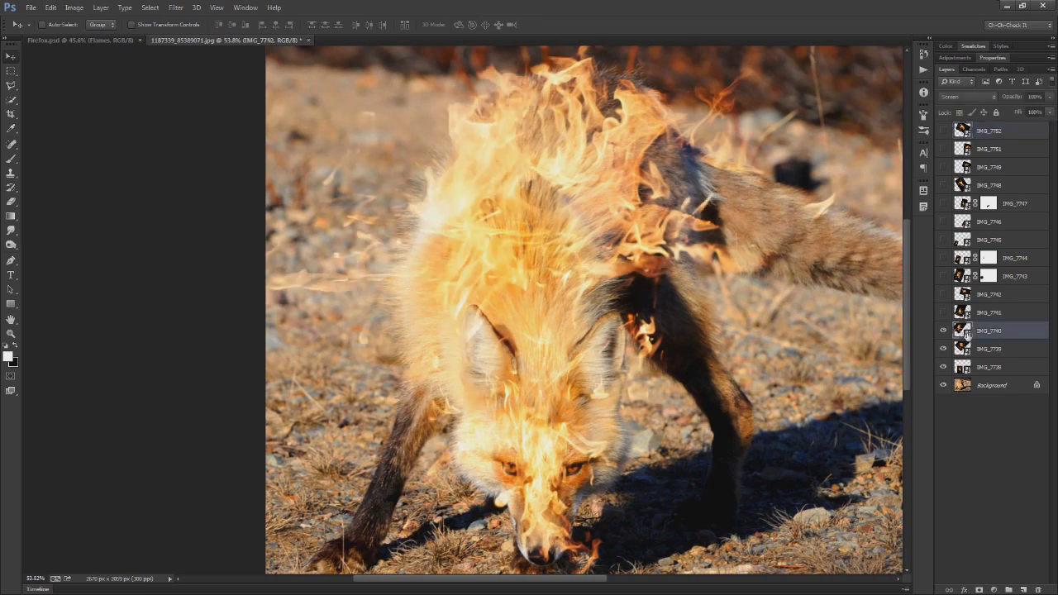
pyautogui.click(979, 589)
pyautogui.press('x')
pyautogui.press('b')
pyautogui.scroll(3, 297, 254)
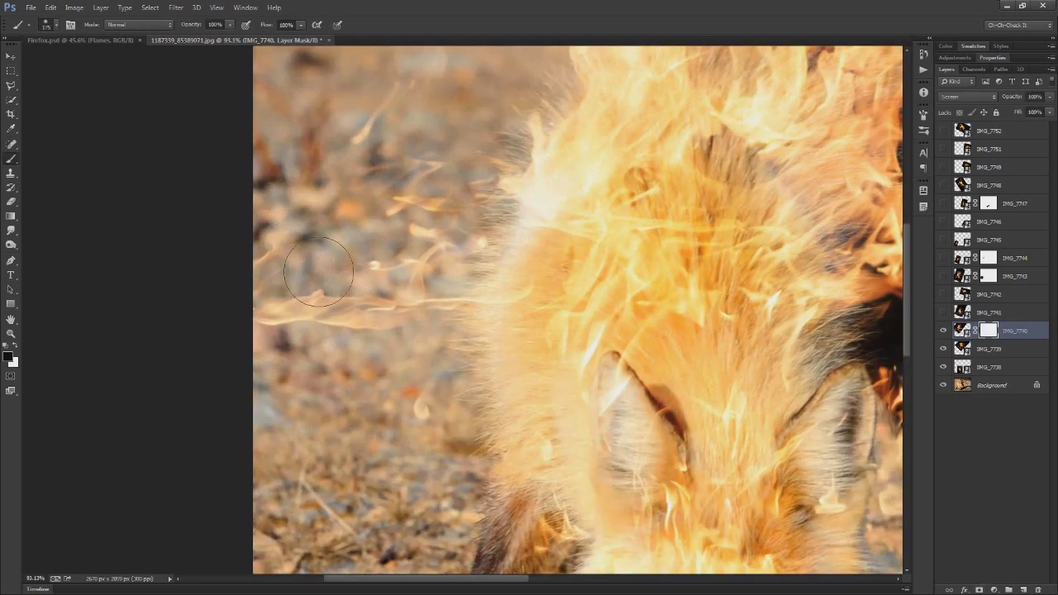
pyautogui.moveTo(408, 349)
pyautogui.mouseDown()
pyautogui.moveTo(316, 309)
pyautogui.moveTo(321, 319)
pyautogui.moveTo(257, 278)
pyautogui.mouseUp()
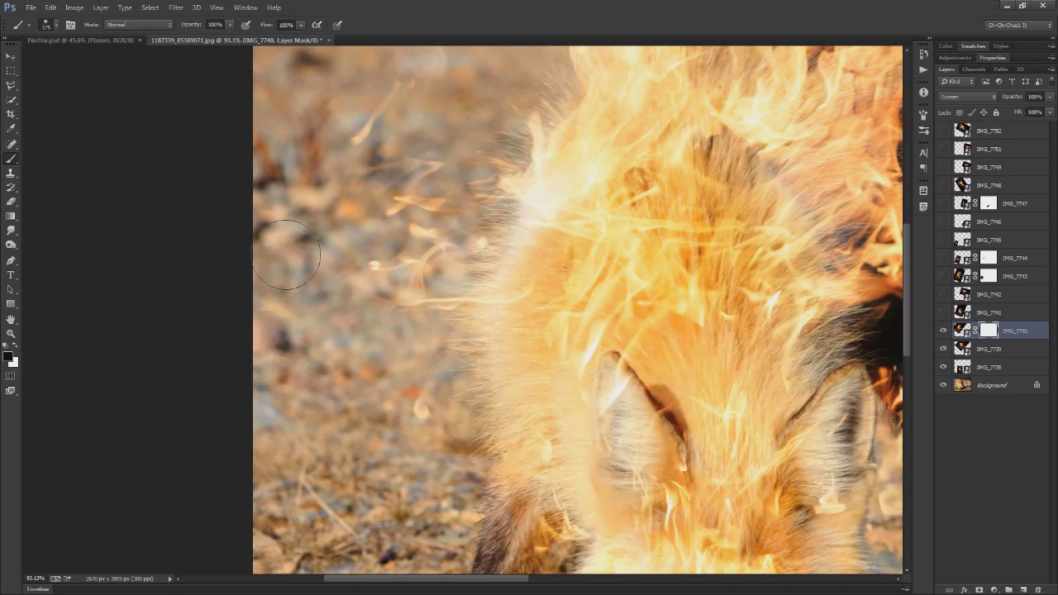
pyautogui.moveTo(407, 297); pyautogui.dragTo(314, 320)
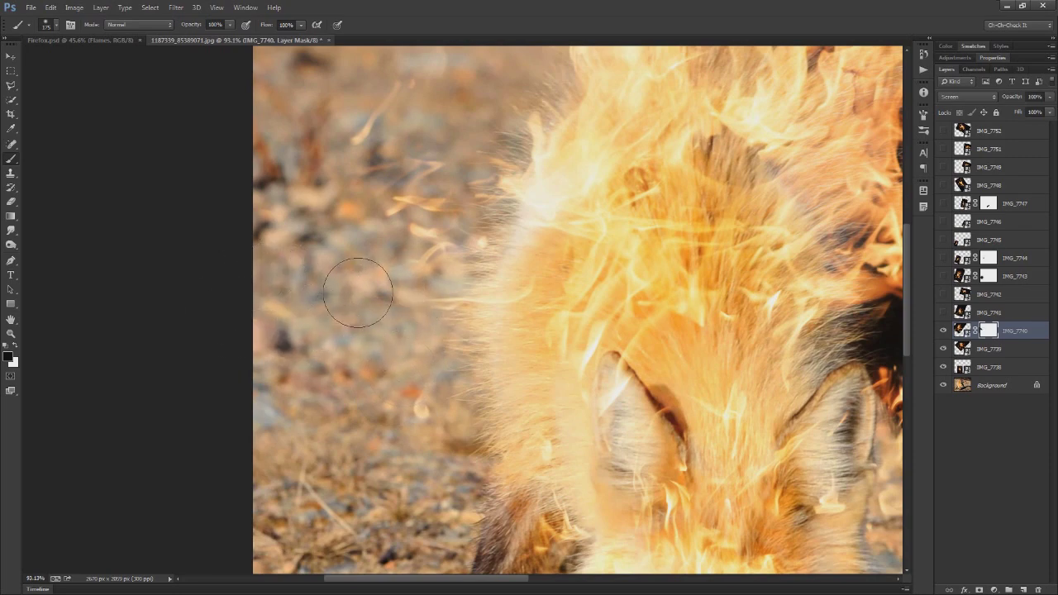
pyautogui.scroll(-3, 358, 292)
pyautogui.scroll(4, 413, 306)
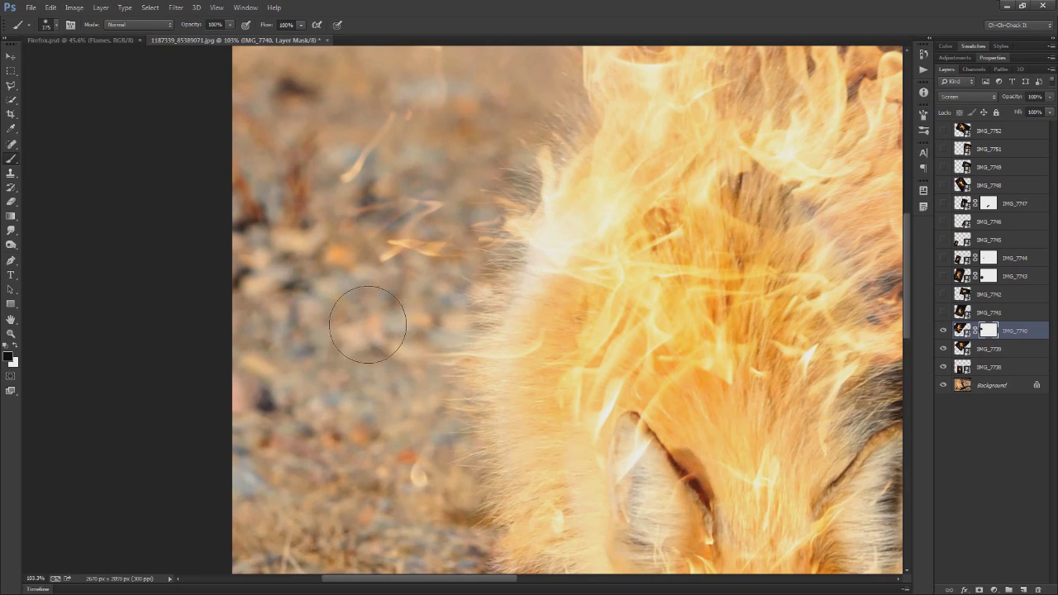
pyautogui.scroll(-3, 368, 324)
pyautogui.scroll(3, 425, 350)
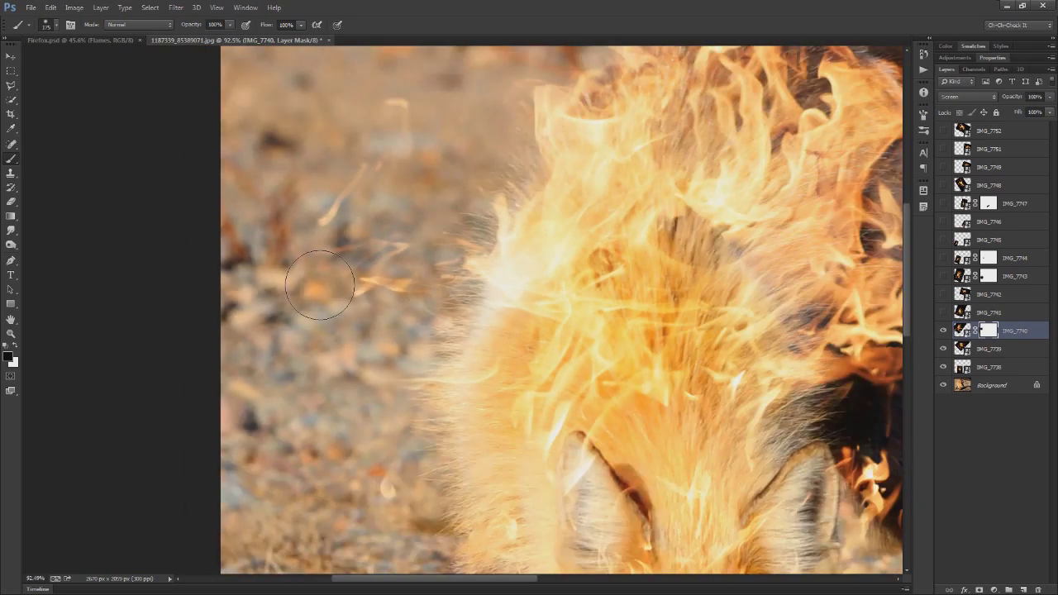
pyautogui.scroll(-3, 320, 285)
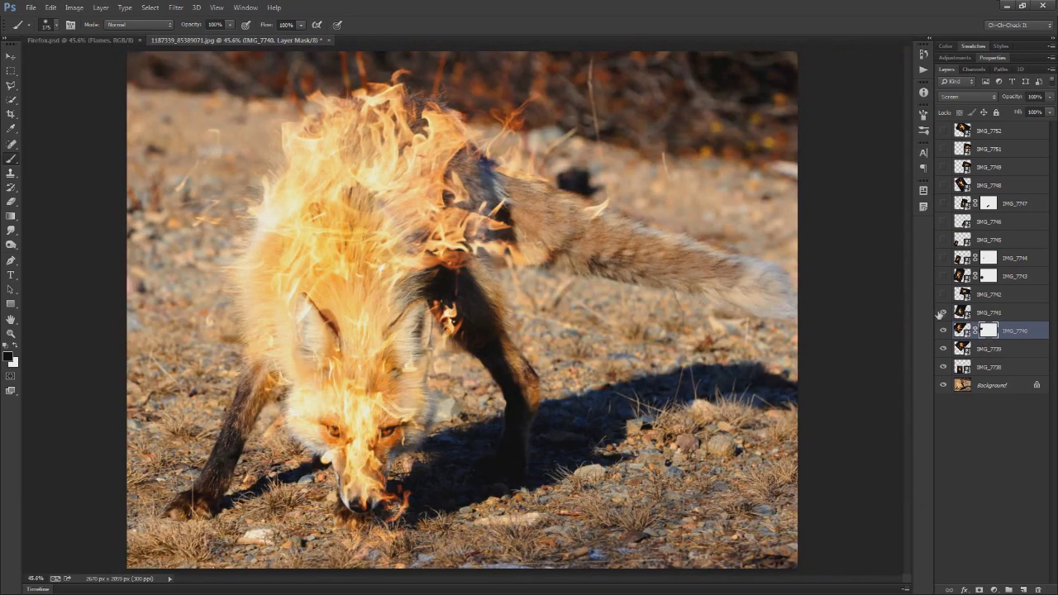
# Make all the hidden fire layers above IMG_7740 visible again.
pyautogui.click(943, 131)
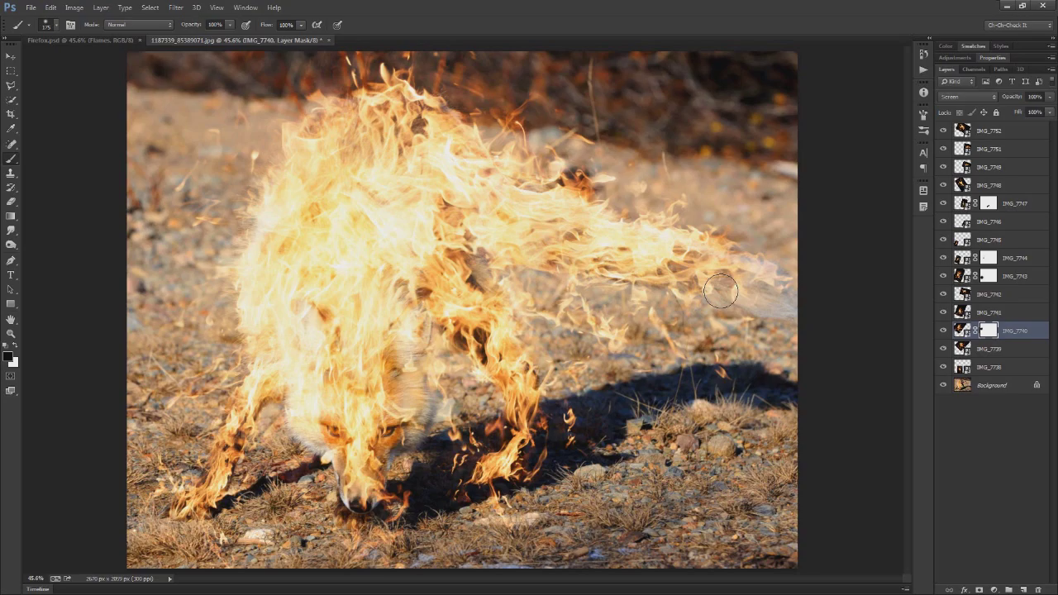
pyautogui.scroll(2, 581, 268)
pyautogui.scroll(-2, 507, 252)
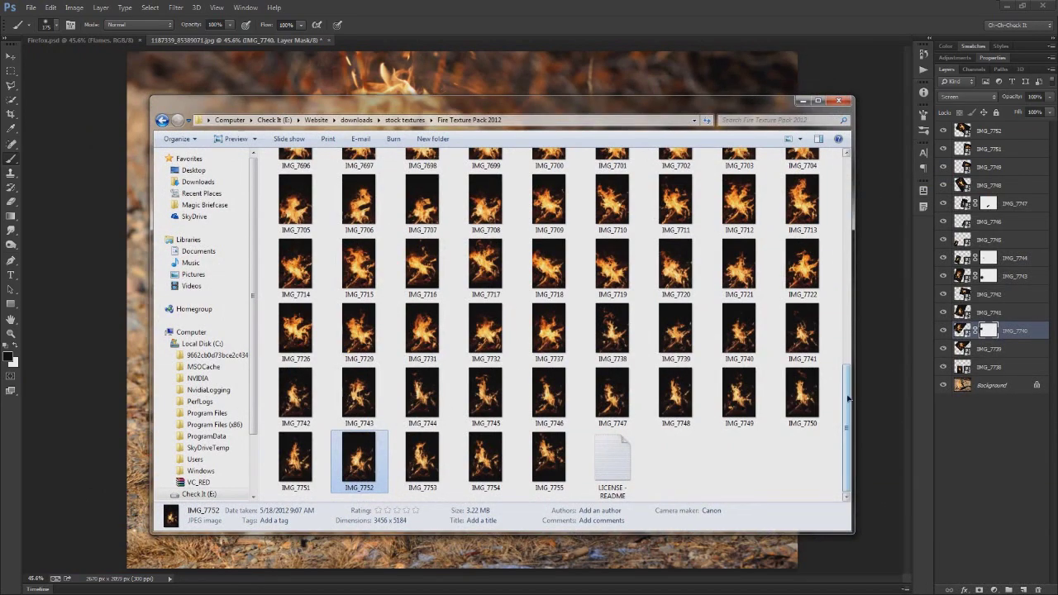
# Browse the Fire Texture Pack 2012 folder and preview the IMG_7657 and IMG_7642 textures.
pyautogui.scroll(10, 744, 395)
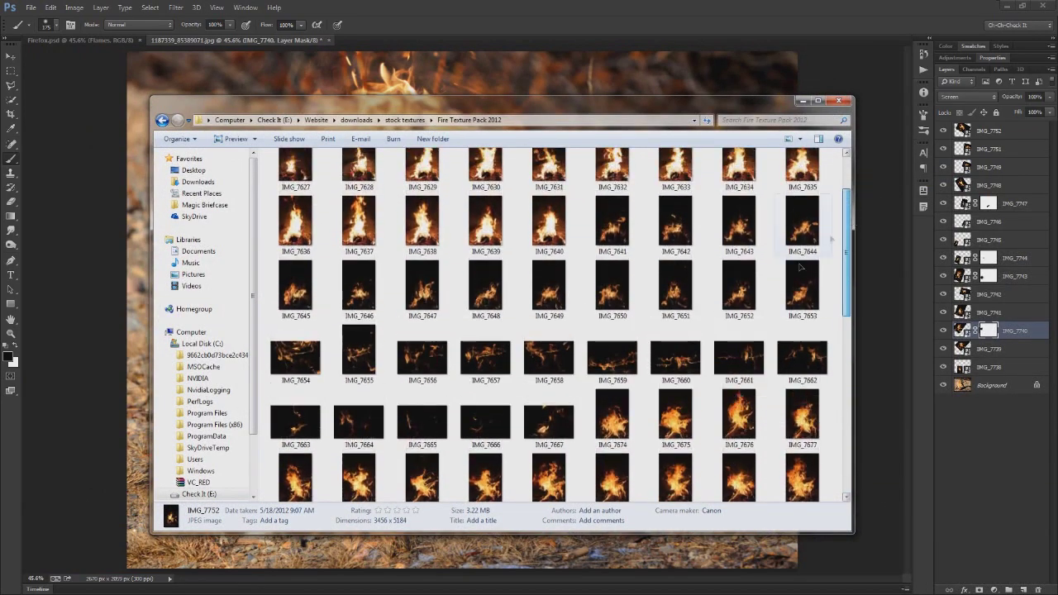
pyautogui.doubleClick(502, 356)
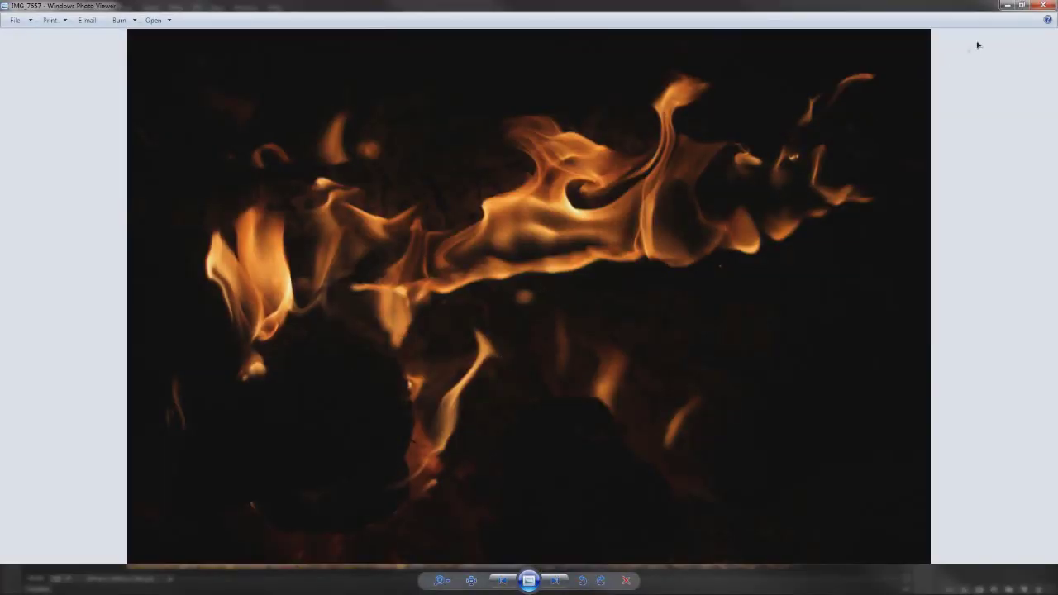
pyautogui.click(1053, 4)
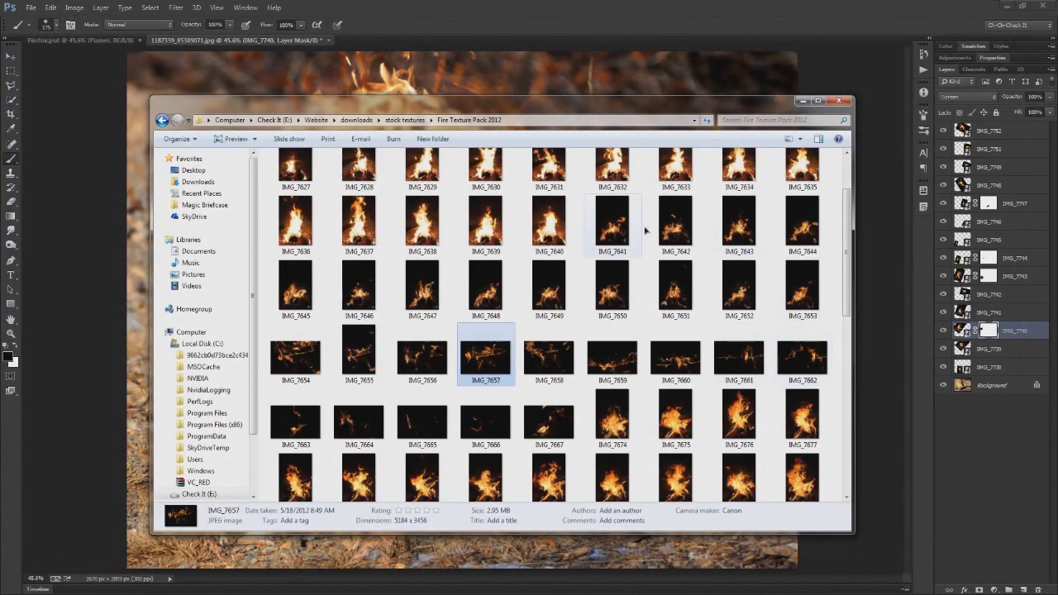
pyautogui.click(674, 229)
pyautogui.doubleClick(673, 229)
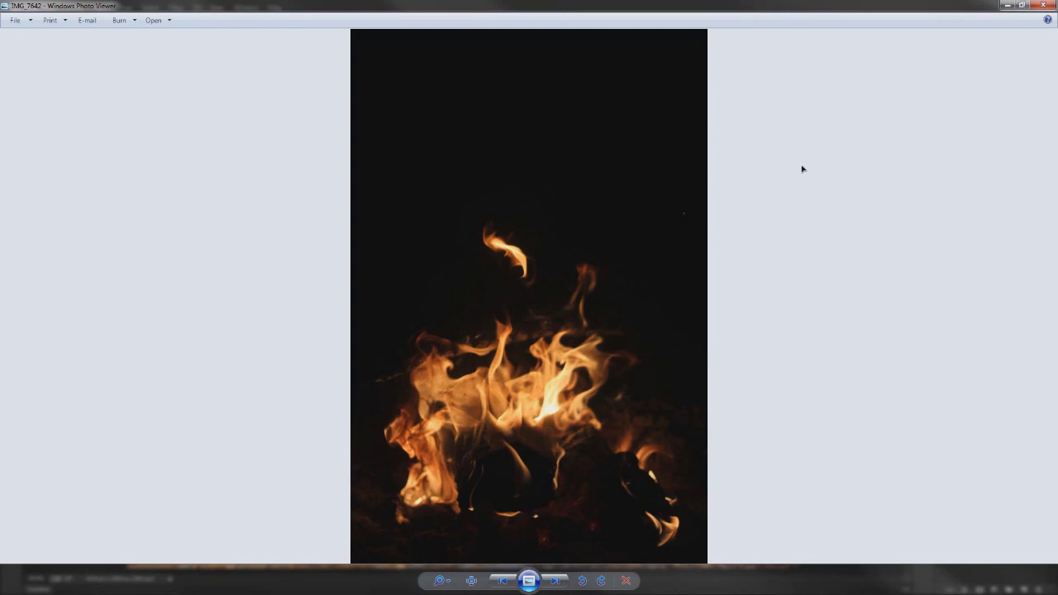
pyautogui.click(1042, 6)
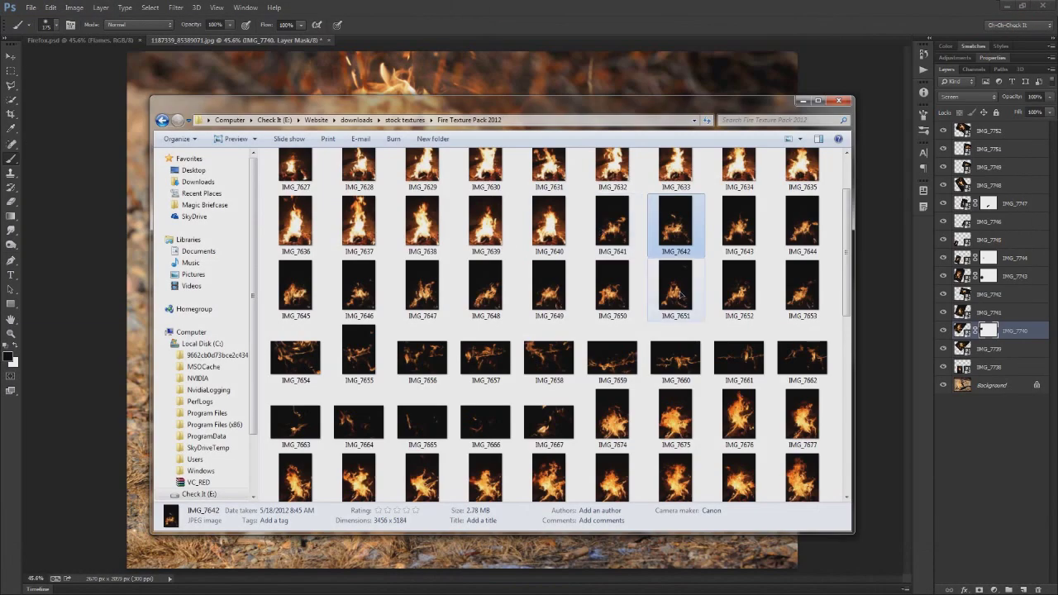
# Place the IMG_7642 fire texture in the fox document and set its blending mode to Screen.
pyautogui.moveTo(675, 223); pyautogui.dragTo(135, 202)
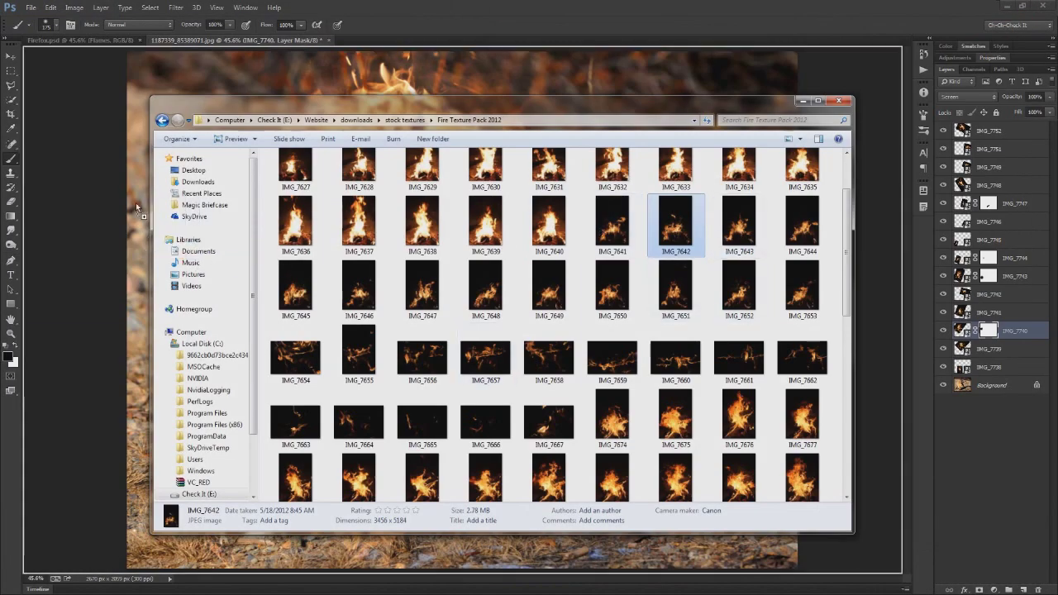
pyautogui.click(986, 97)
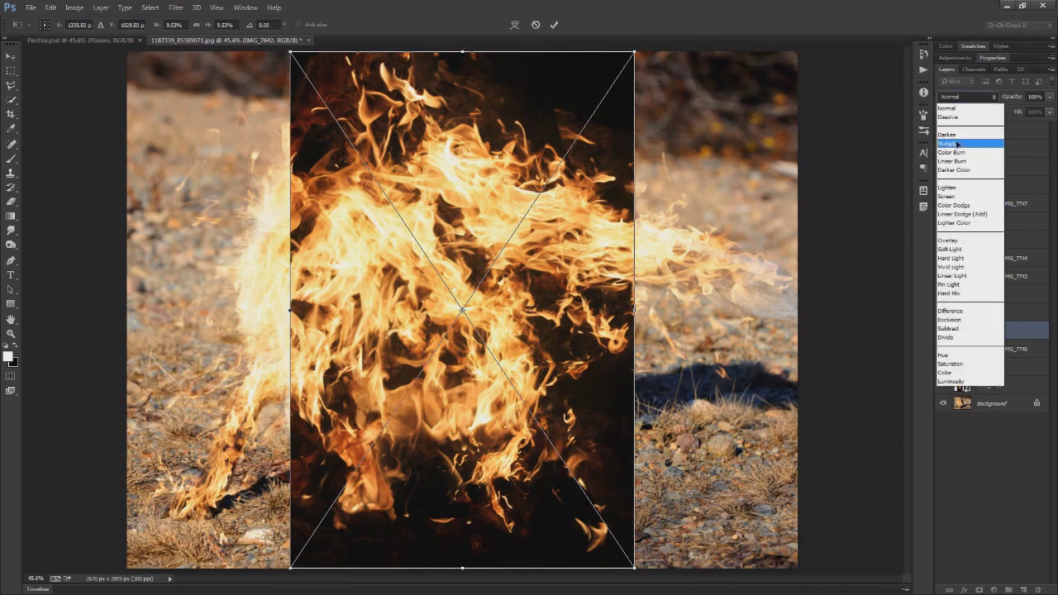
pyautogui.click(947, 195)
# Rotate the IMG_7642 flames about 37°, position them along the fox's back above the tail, and apply the transformation.
pyautogui.moveTo(520, 382); pyautogui.dragTo(728, 263)
pyautogui.scroll(1, 658, 209)
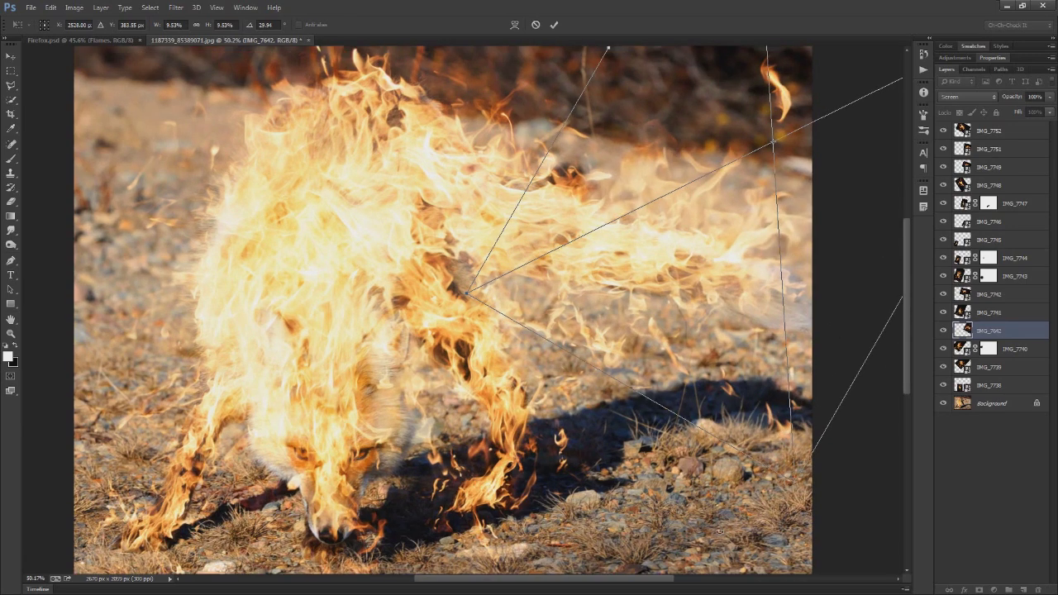
pyautogui.moveTo(720, 533); pyautogui.dragTo(665, 462)
pyautogui.moveTo(686, 303); pyautogui.dragTo(494, 231)
pyautogui.scroll(-1, 493, 232)
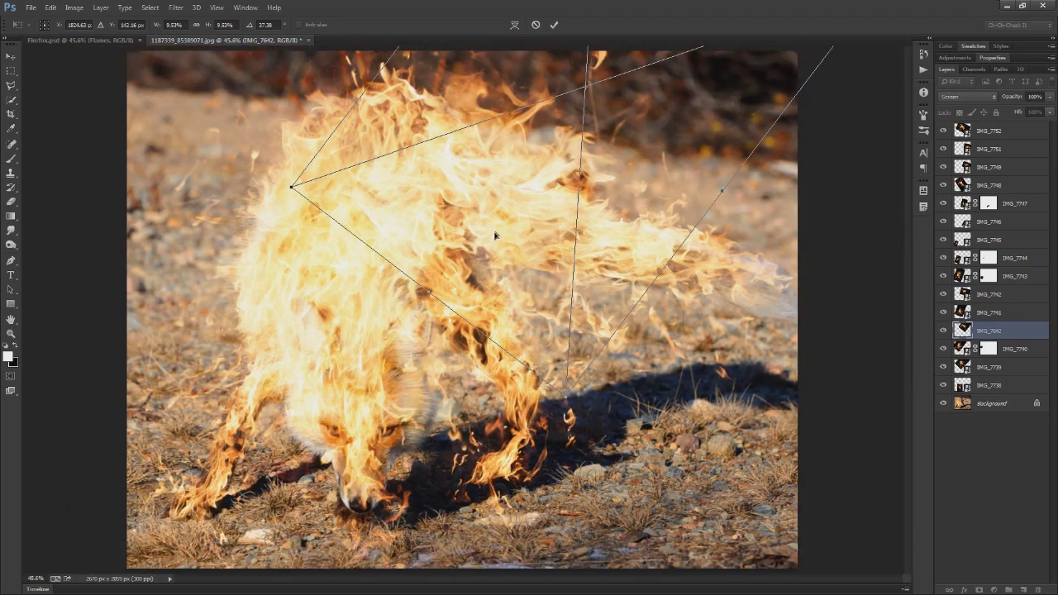
pyautogui.moveTo(562, 165); pyautogui.dragTo(532, 151)
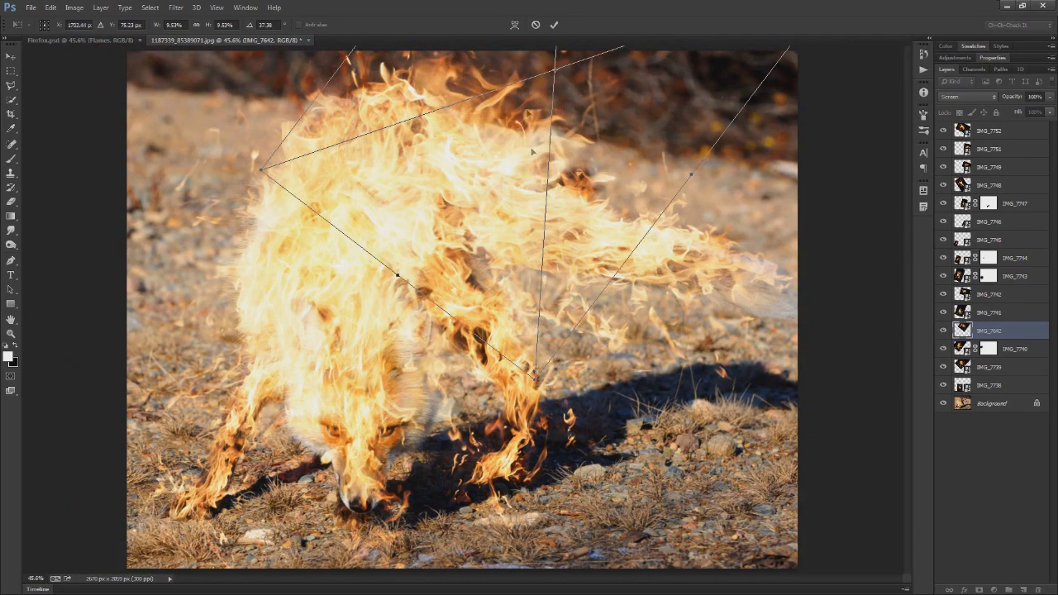
pyautogui.scroll(2, 519, 172)
pyautogui.moveTo(500, 192); pyautogui.dragTo(507, 265)
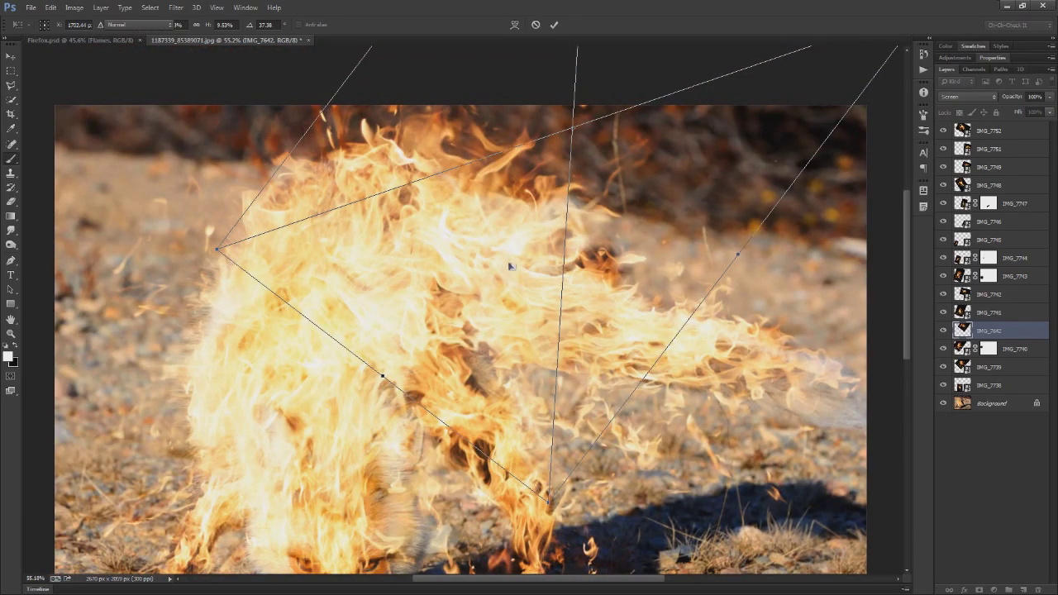
pyautogui.press('Return')
pyautogui.press('b')
pyautogui.scroll(-3, 507, 262)
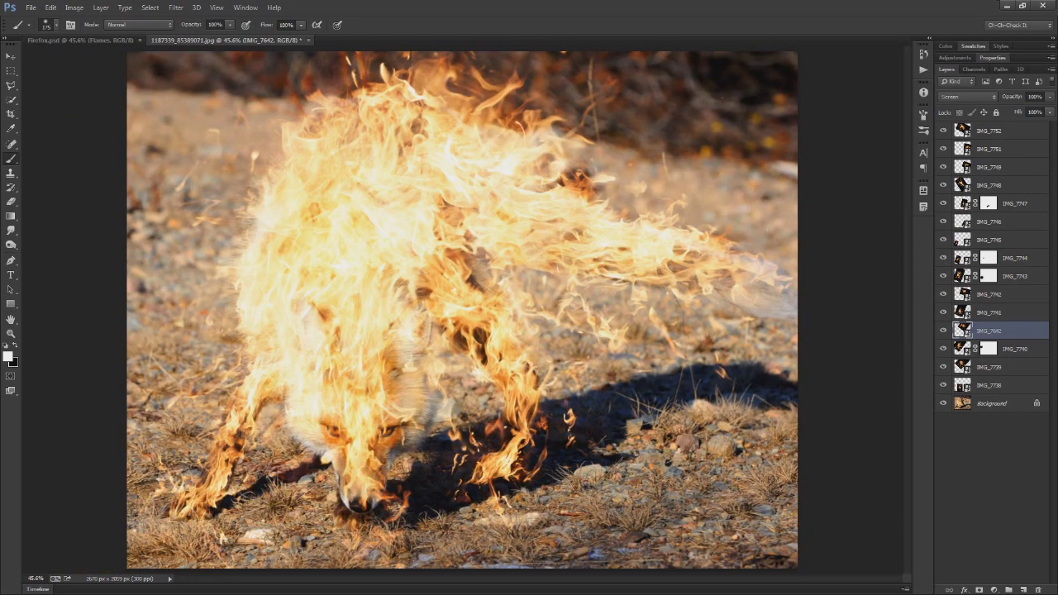
# Switch to the Fire Texture Pack 2012 folder and preview the sparse flame textures from IMG_7666 back to IMG_7662.
pyautogui.hotkey('alt', 'Tab')
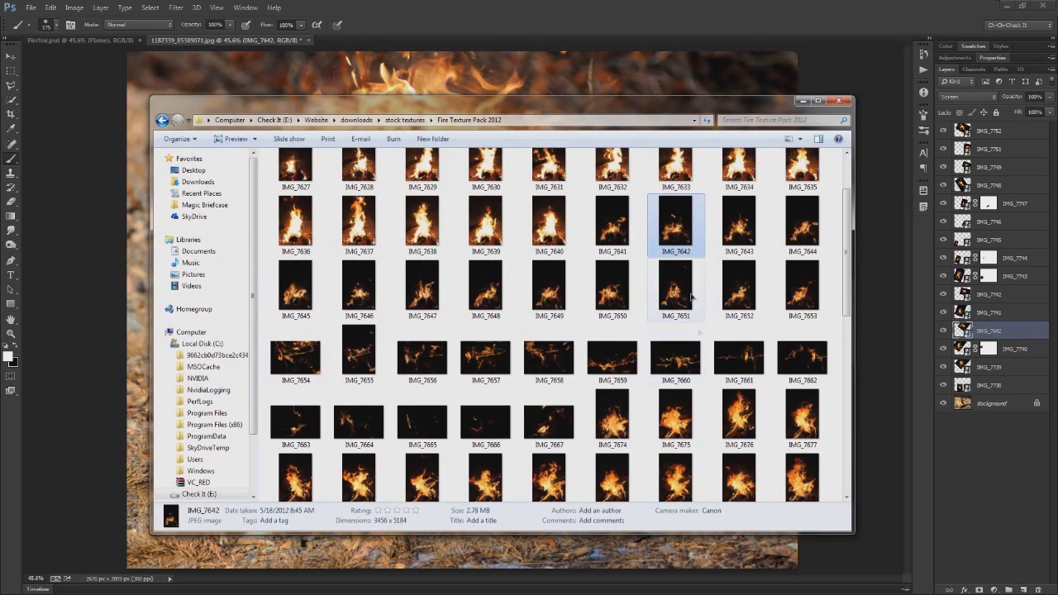
pyautogui.doubleClick(485, 424)
pyautogui.press('Left')
pyautogui.press('Left')
pyautogui.press('Left')
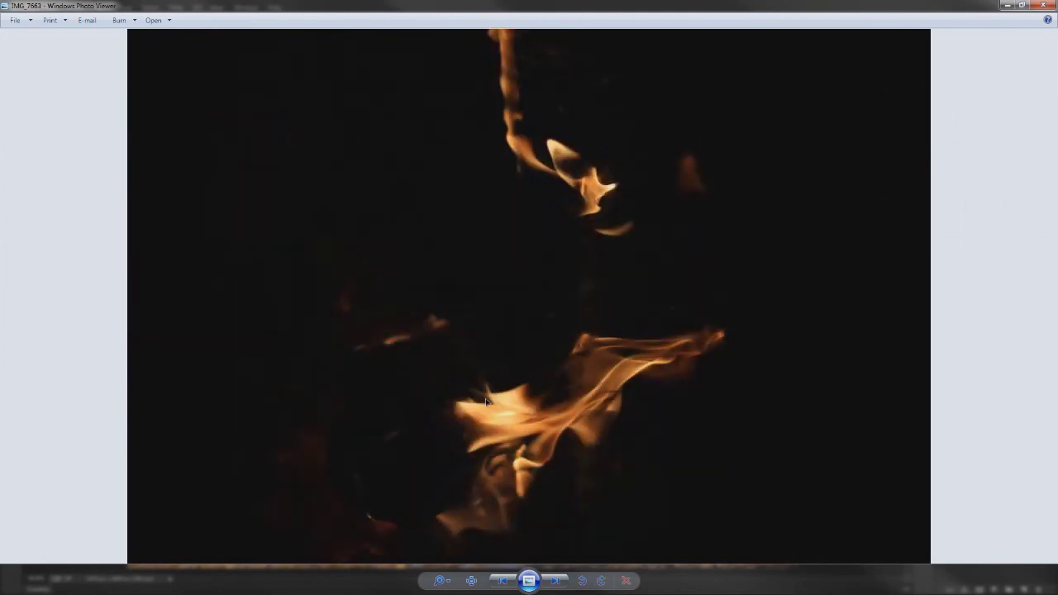
pyautogui.press('Left')
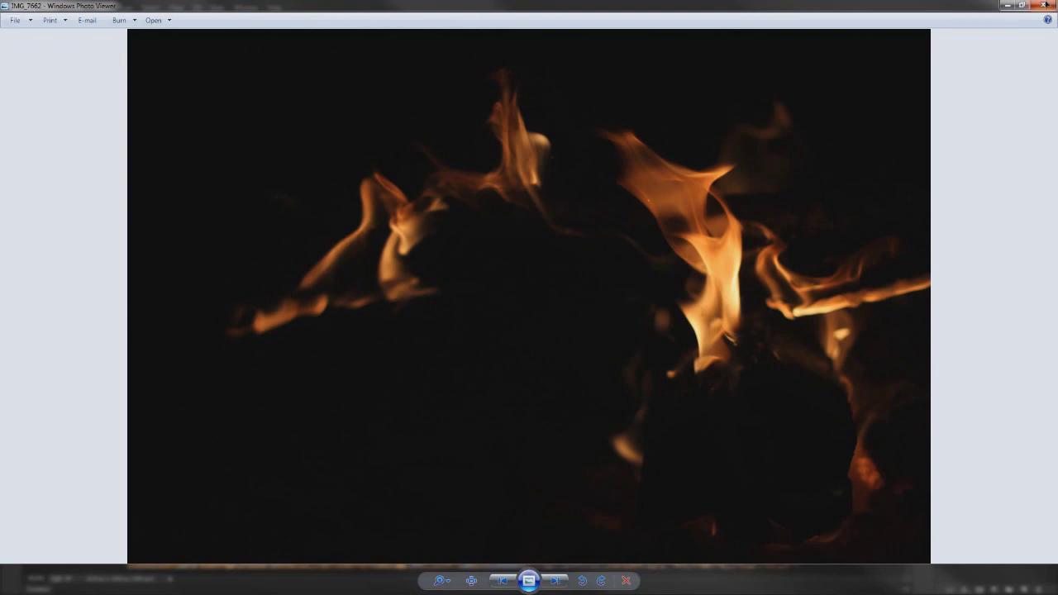
pyautogui.click(1044, 5)
# Place the IMG_7662 fire texture in the fox document and set its blending mode to Screen.
pyautogui.moveTo(805, 376); pyautogui.dragTo(876, 320)
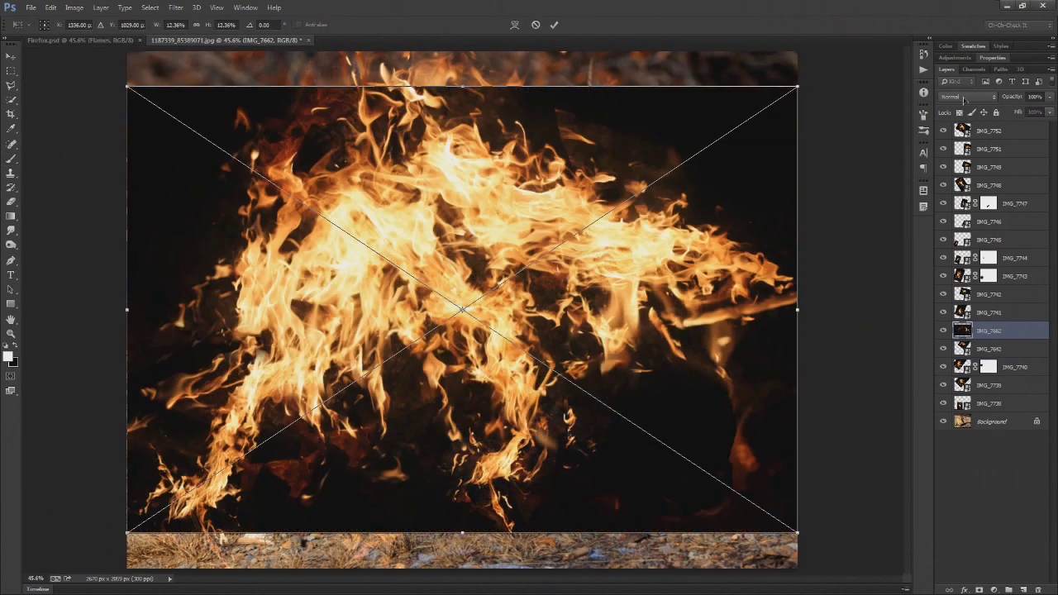
pyautogui.click(964, 100)
pyautogui.click(967, 199)
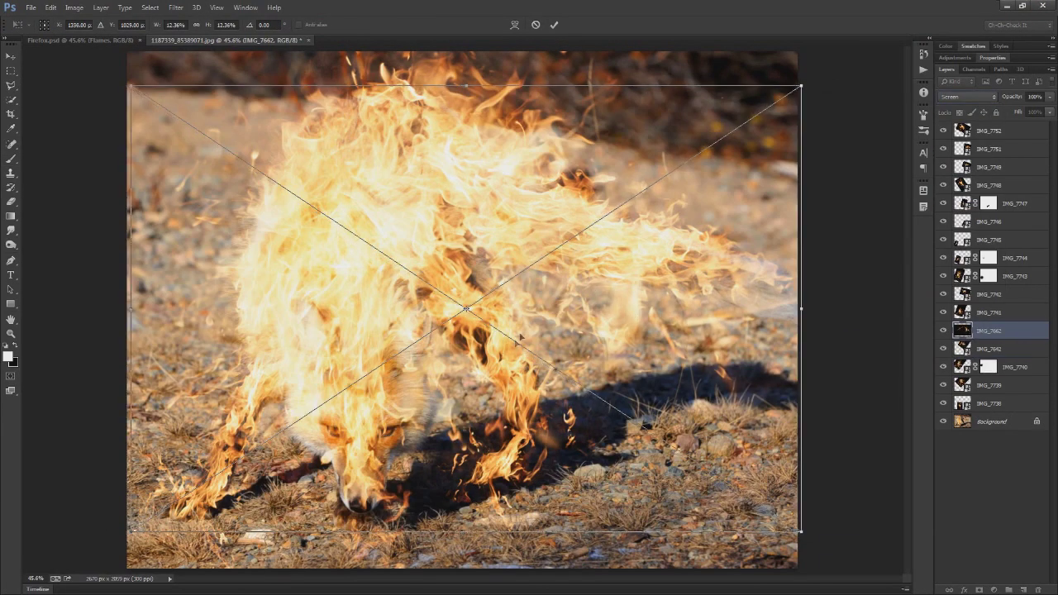
# Scale the IMG_7662 flames down to about 5%, rotate them about 7°, and move them above the fox's tail.
pyautogui.moveTo(520, 338); pyautogui.dragTo(682, 501)
pyautogui.moveTo(657, 281); pyautogui.dragTo(683, 373)
pyautogui.moveTo(813, 526); pyautogui.dragTo(817, 304)
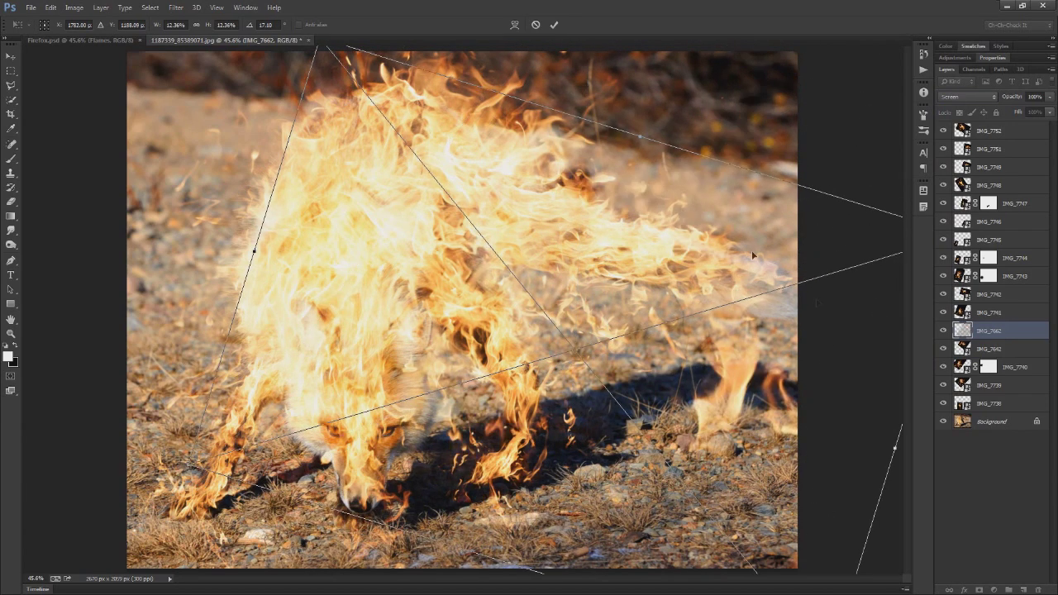
pyautogui.scroll(-1, 328, 151)
pyautogui.moveTo(234, 436); pyautogui.dragTo(428, 380)
pyautogui.moveTo(586, 364); pyautogui.dragTo(681, 237)
pyautogui.scroll(3, 568, 275)
pyautogui.moveTo(567, 276); pyautogui.dragTo(613, 338)
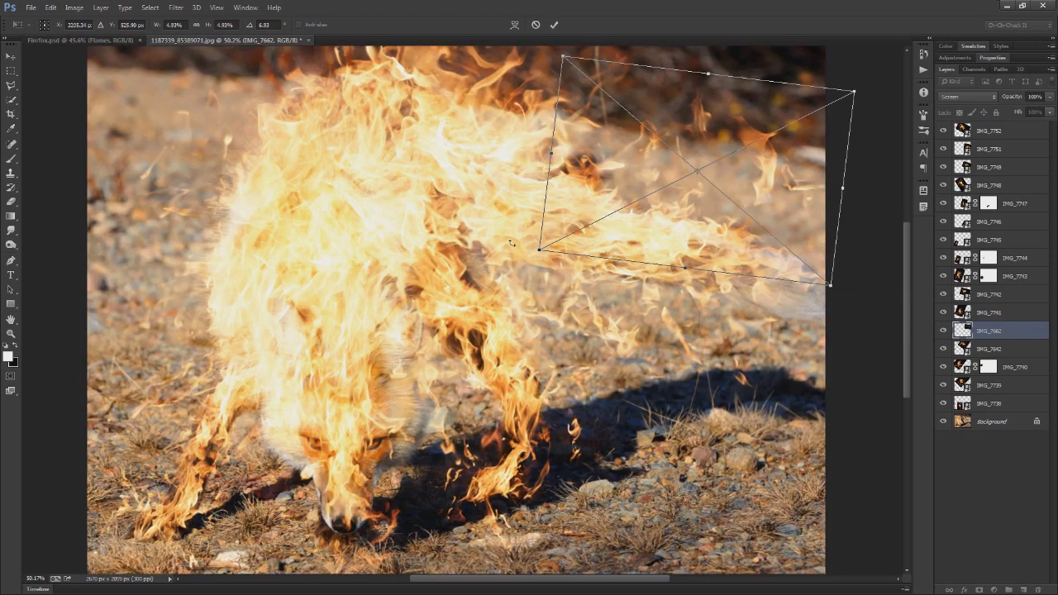
# Scale IMG_7662 to about 7%, rotate it about 76° around the fox's tail tip, and apply the transformation.
pyautogui.moveTo(531, 252); pyautogui.dragTo(439, 313)
pyautogui.moveTo(664, 262); pyautogui.dragTo(695, 280)
pyautogui.moveTo(890, 314); pyautogui.dragTo(774, 419)
pyautogui.moveTo(738, 325); pyautogui.dragTo(750, 347)
pyautogui.moveTo(740, 506); pyautogui.dragTo(762, 350)
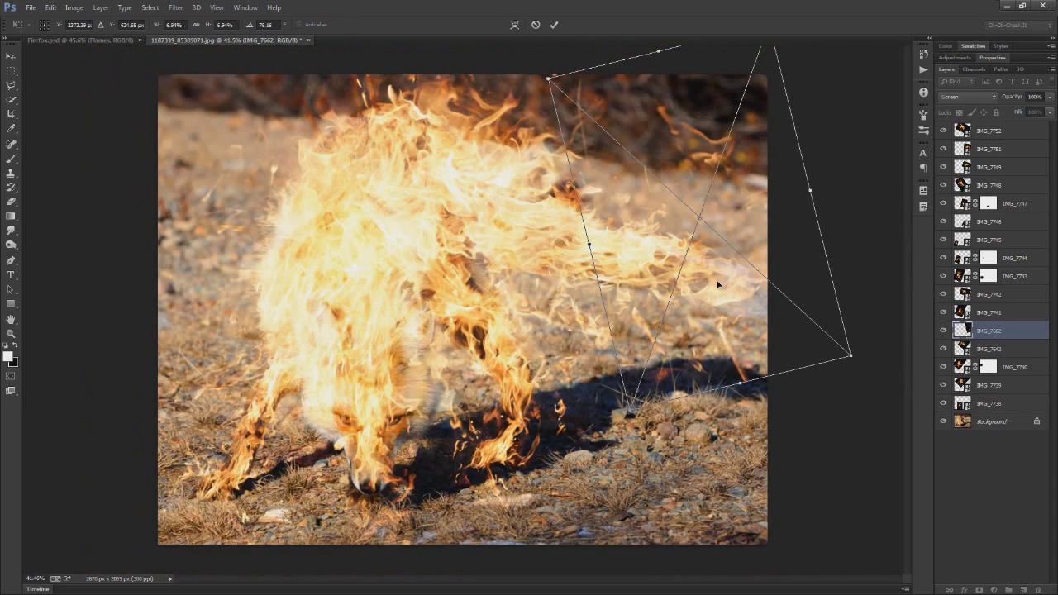
pyautogui.scroll(1, 717, 281)
pyautogui.press('Return')
pyautogui.press('b')
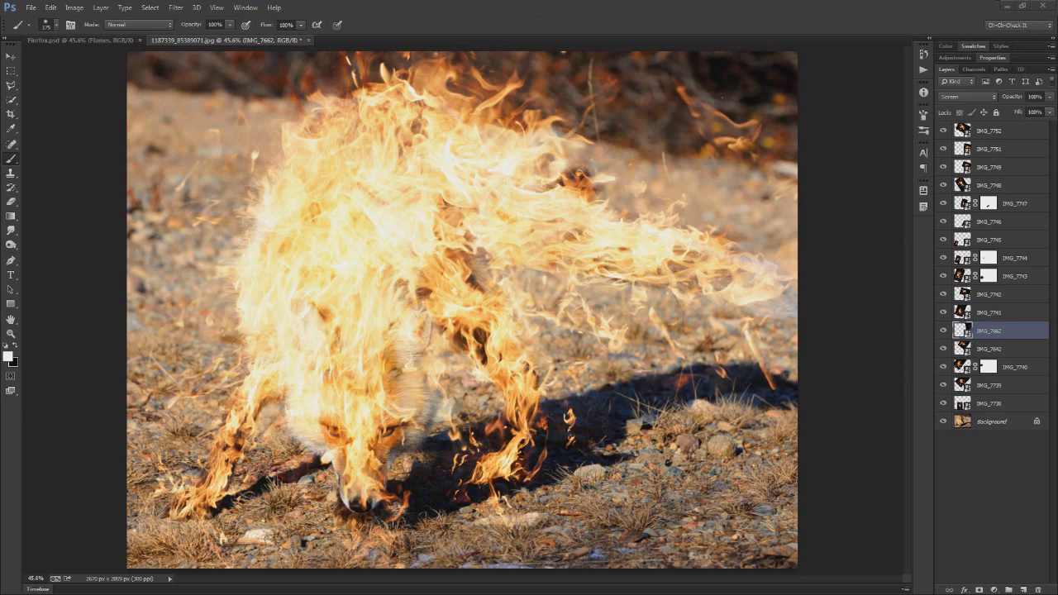
# Place the IMG_7666 fire texture from the texture folder in the fox document and set its blending mode to Screen.
pyautogui.hotkey('alt', 'Tab')
pyautogui.moveTo(478, 424); pyautogui.dragTo(114, 295)
pyautogui.press('Return')
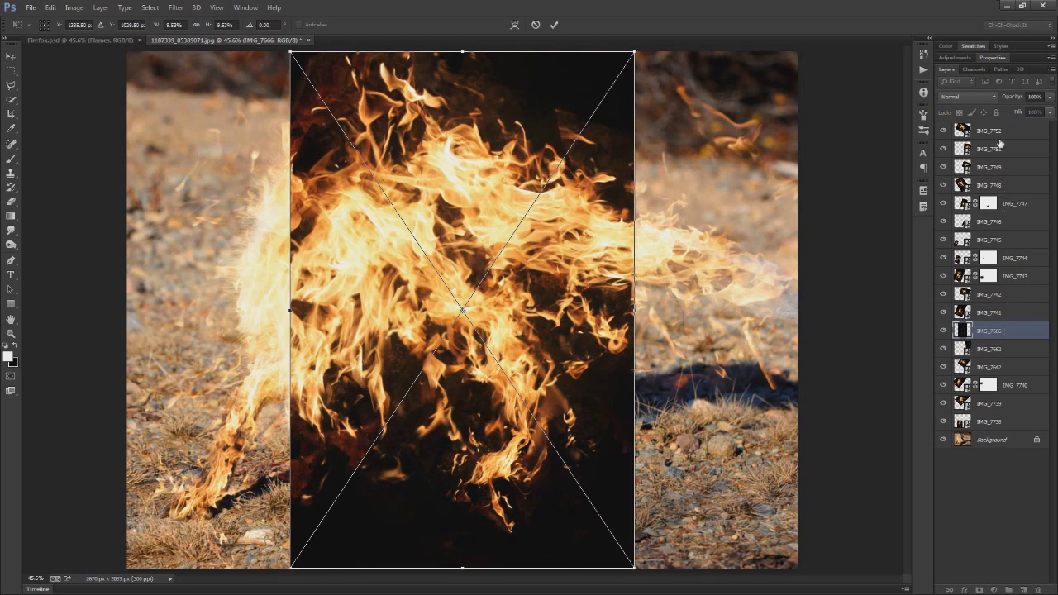
pyautogui.click(969, 97)
pyautogui.click(967, 189)
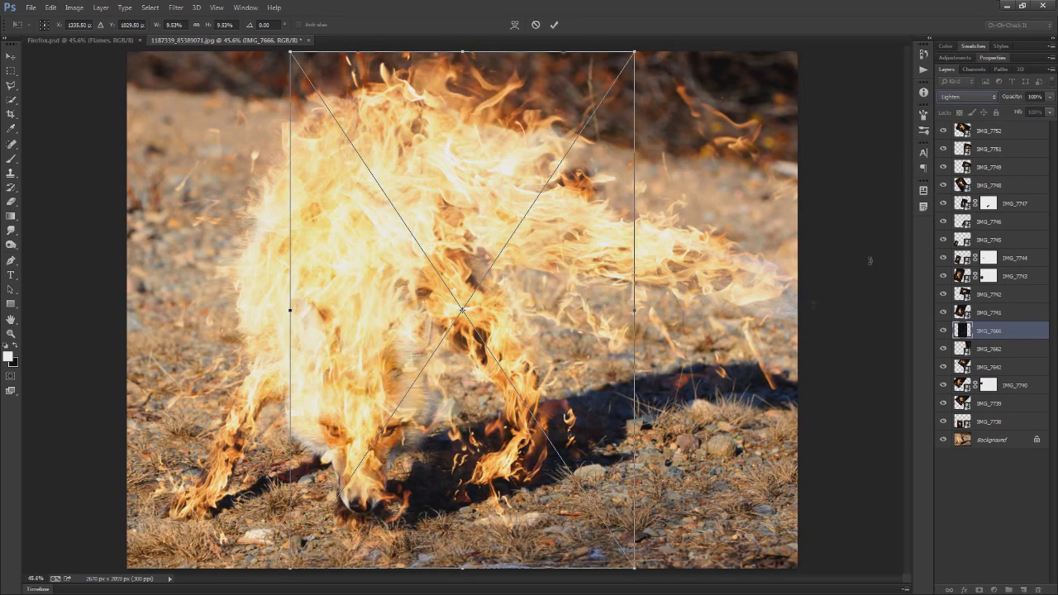
pyautogui.click(969, 96)
pyautogui.click(967, 199)
# Scale IMG_7666 to about 7%, rotate it about 8°, position it over the tail and the shadow below, and apply the transformation.
pyautogui.moveTo(431, 415); pyautogui.dragTo(388, 377)
pyautogui.scroll(4, 393, 380)
pyautogui.scroll(-4, 393, 381)
pyautogui.moveTo(514, 554); pyautogui.dragTo(488, 480)
pyautogui.moveTo(399, 433); pyautogui.dragTo(423, 460)
pyautogui.moveTo(573, 504); pyautogui.dragTo(546, 530)
pyautogui.moveTo(369, 435); pyautogui.dragTo(618, 380)
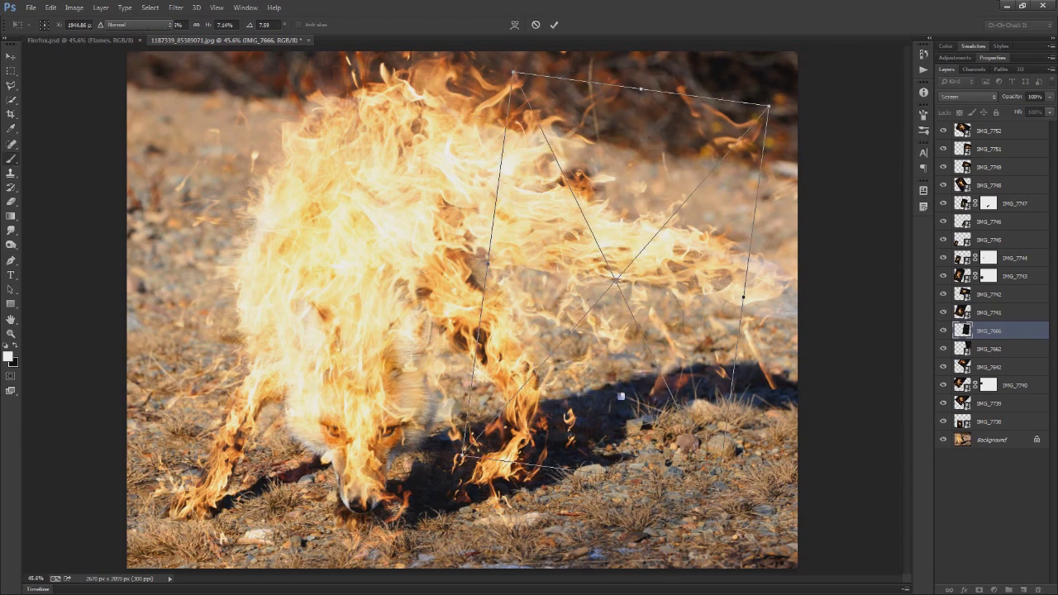
pyautogui.press('Return')
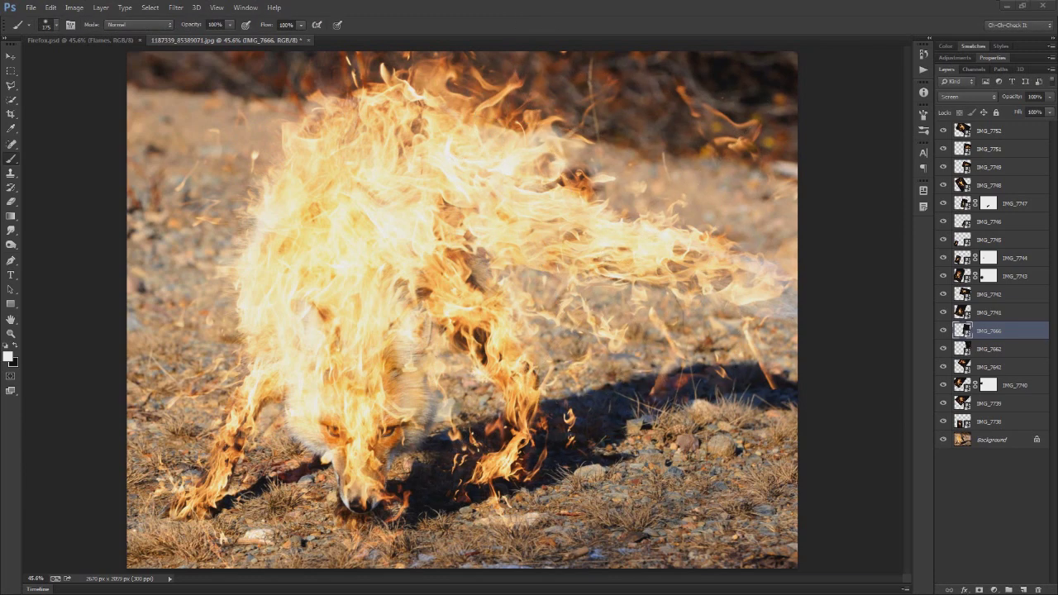
# Place the IMG_7660 fire texture from the texture folder in the fox document and set its blending mode to Screen.
pyautogui.hotkey('alt', 'Tab')
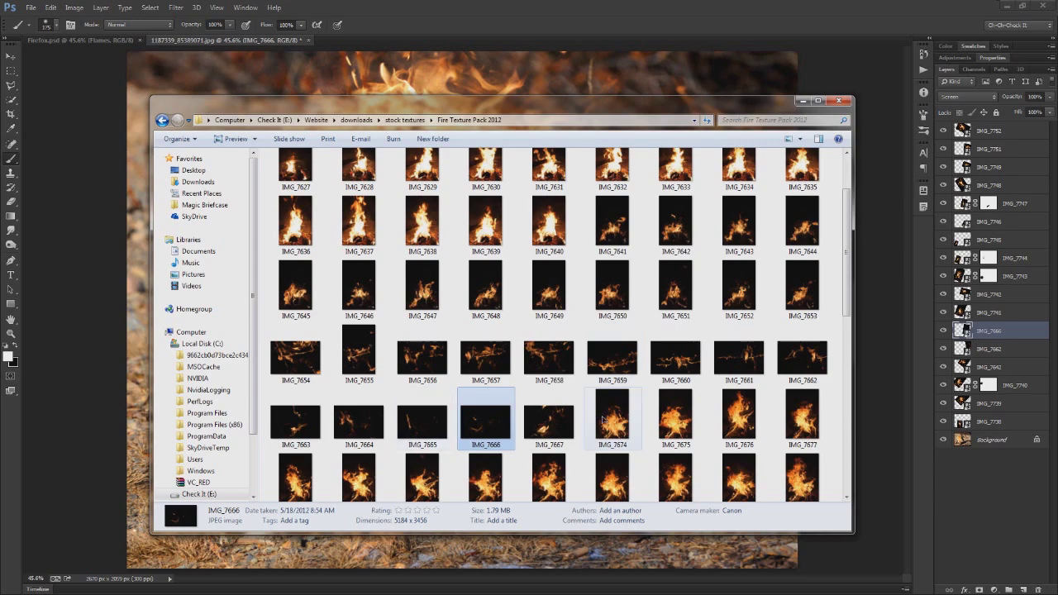
pyautogui.moveTo(675, 359); pyautogui.dragTo(141, 307)
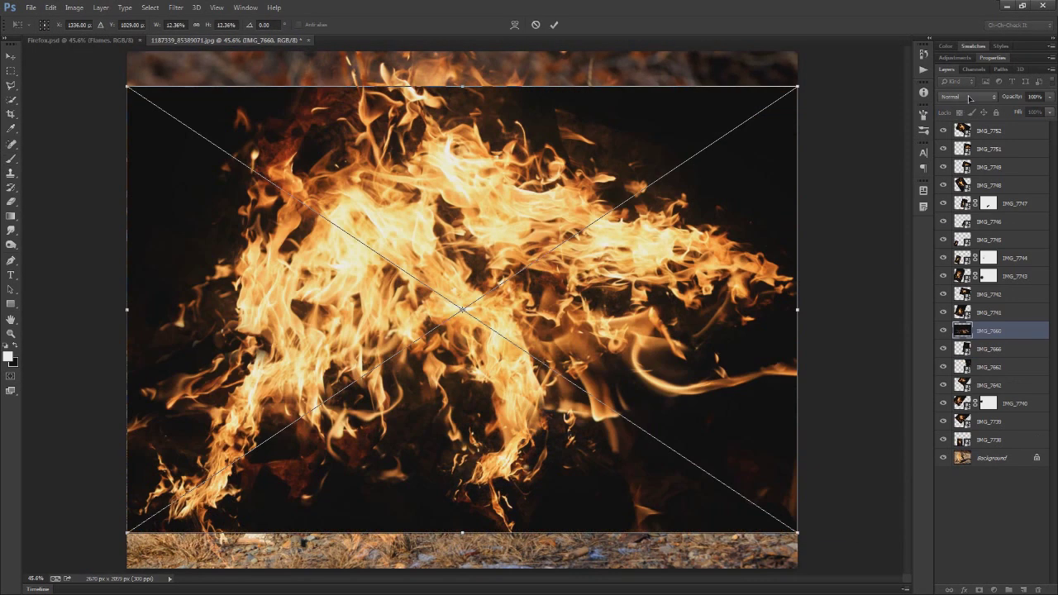
pyautogui.click(969, 96)
pyautogui.click(967, 187)
# Scale the IMG_7660 flames to about 7.3%, rotate them about 65°, and position them between the fox's head and rear leg.
pyautogui.moveTo(535, 392); pyautogui.dragTo(459, 412)
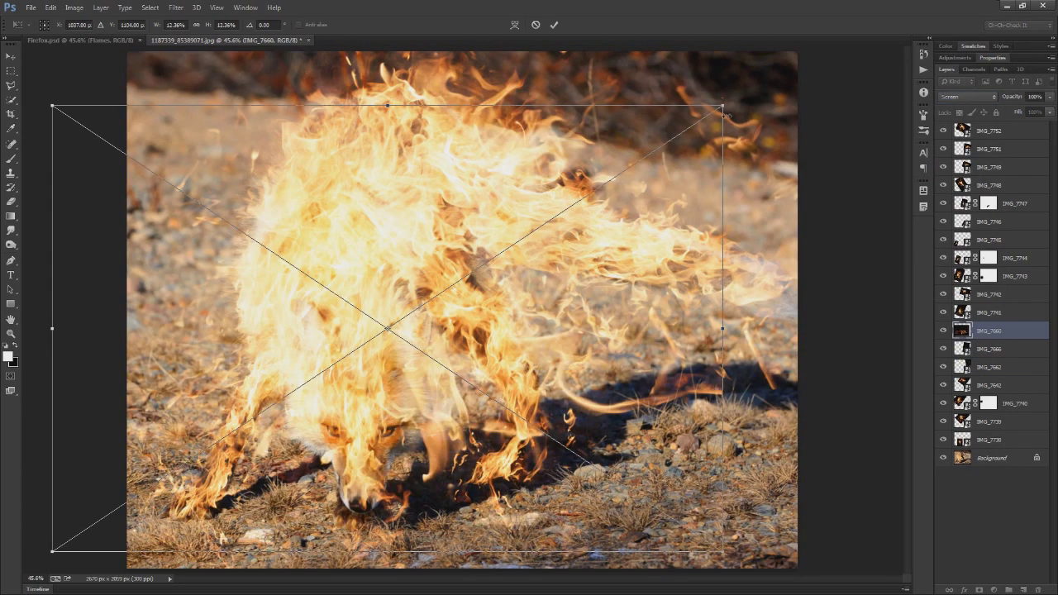
pyautogui.moveTo(725, 113); pyautogui.dragTo(586, 200)
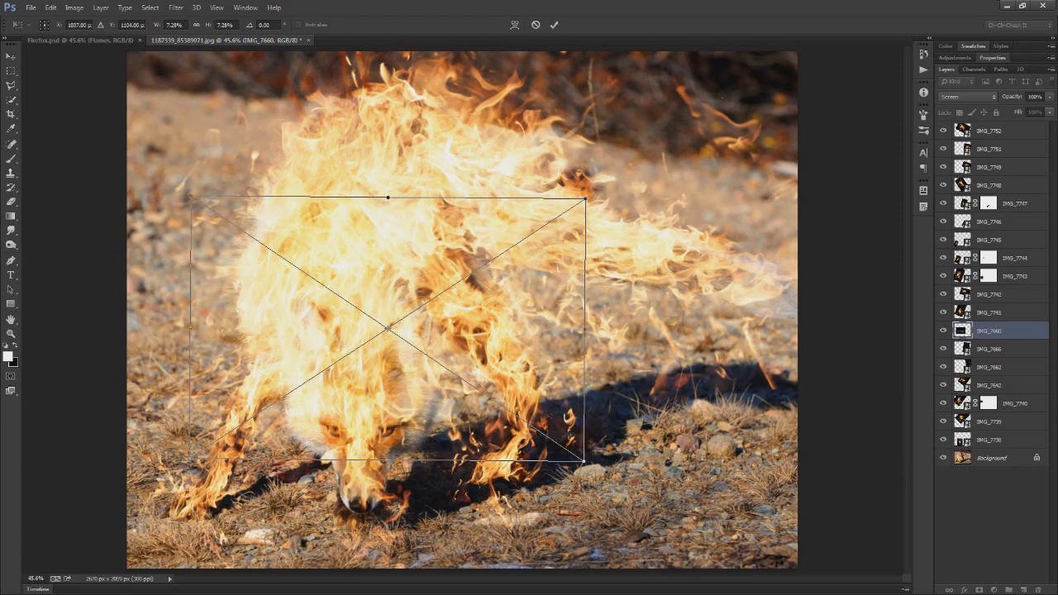
pyautogui.moveTo(605, 398); pyautogui.dragTo(419, 554)
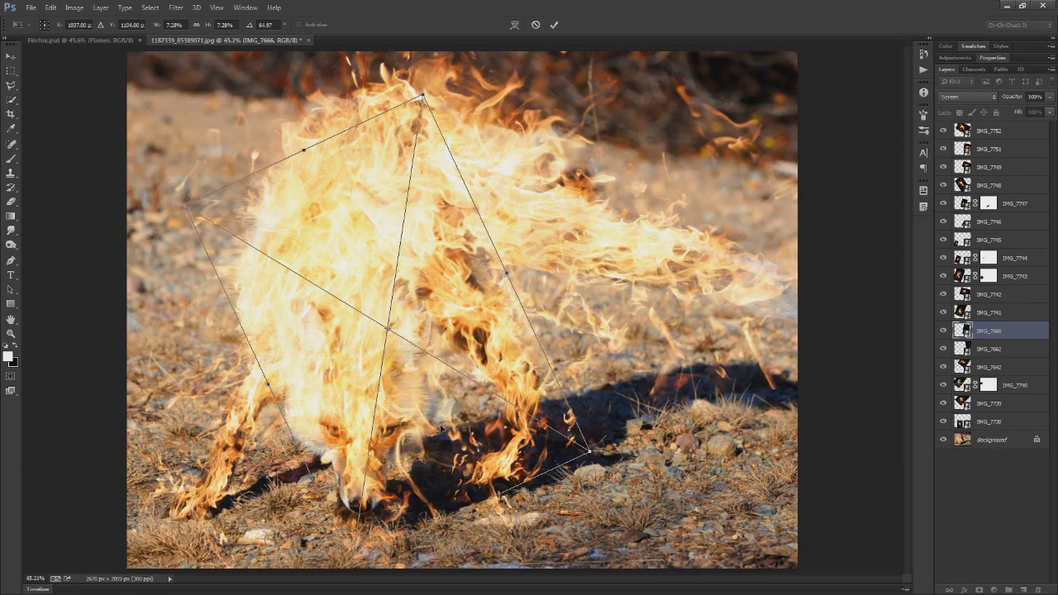
pyautogui.scroll(4, 438, 395)
pyautogui.moveTo(469, 368)
pyautogui.mouseDown()
pyautogui.moveTo(482, 354)
pyautogui.moveTo(469, 363)
pyautogui.mouseUp()
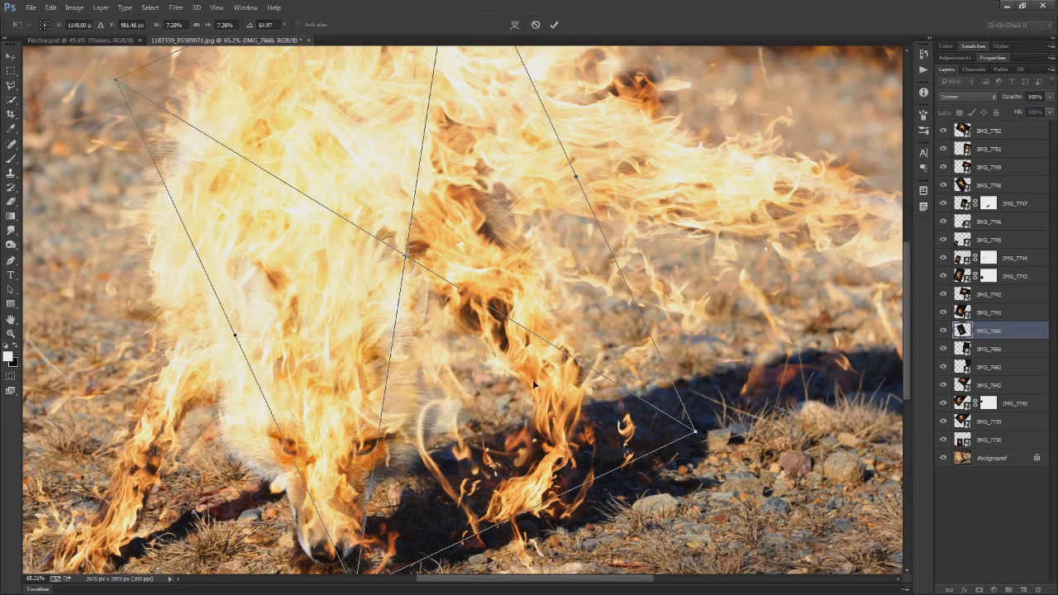
# Move the IMG_7660 flames to the outer side of the fox's body and front leg, rotate them to about 59°, and apply.
pyautogui.moveTo(532, 379); pyautogui.dragTo(380, 389)
pyautogui.moveTo(622, 385); pyautogui.dragTo(625, 375)
pyautogui.scroll(2, 307, 442)
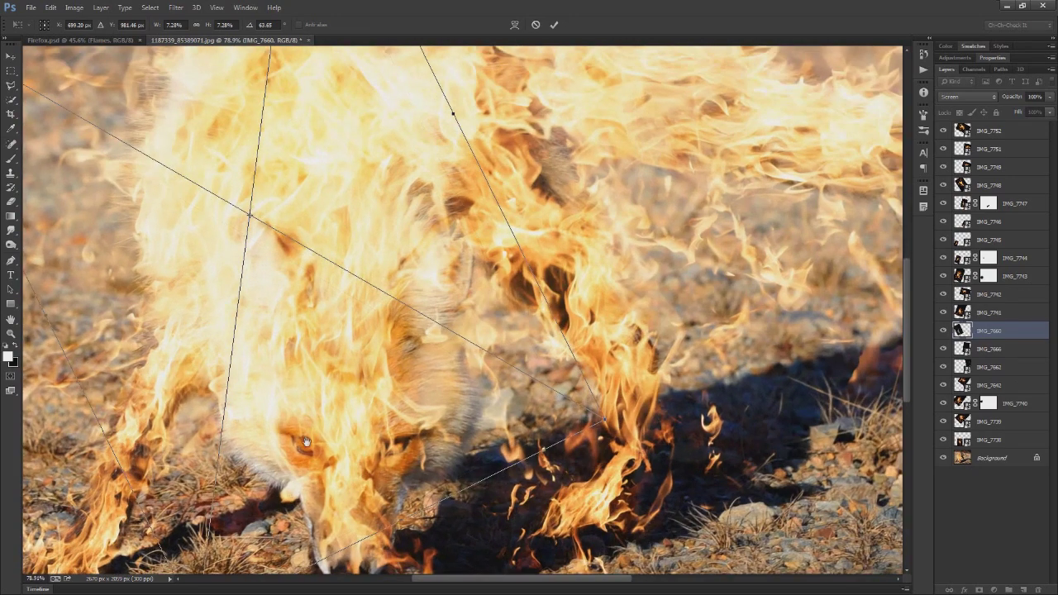
pyautogui.moveTo(306, 442); pyautogui.dragTo(439, 357)
pyautogui.moveTo(595, 403); pyautogui.dragTo(482, 300)
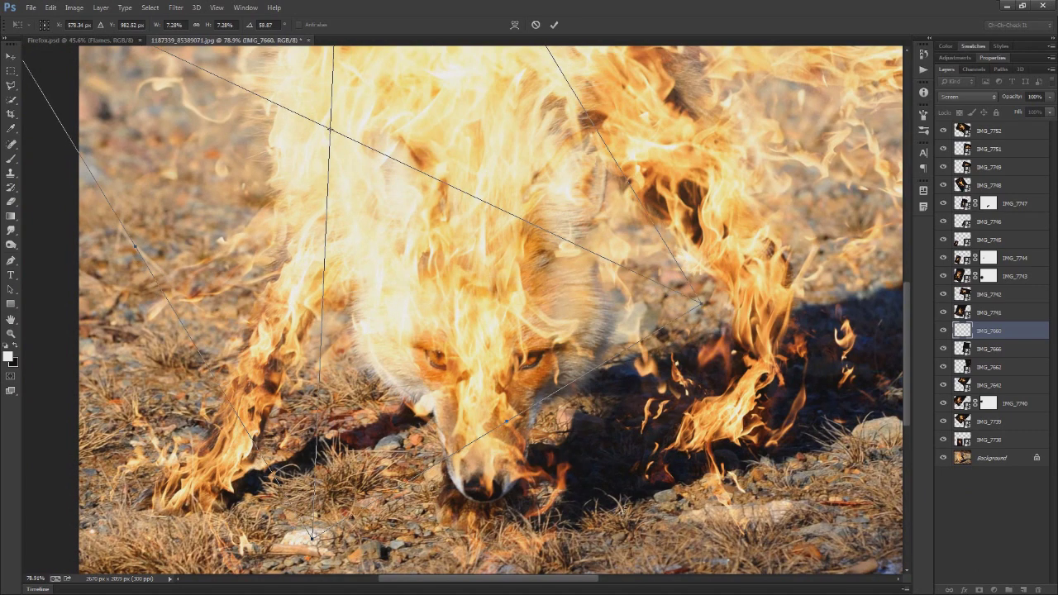
pyautogui.scroll(-5, 467, 345)
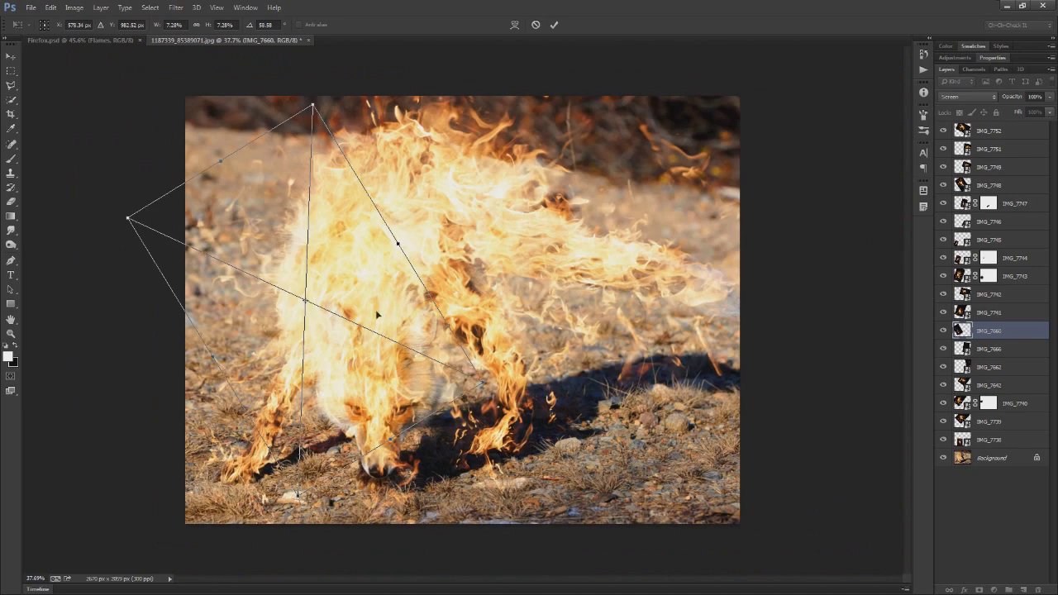
pyautogui.scroll(3, 376, 314)
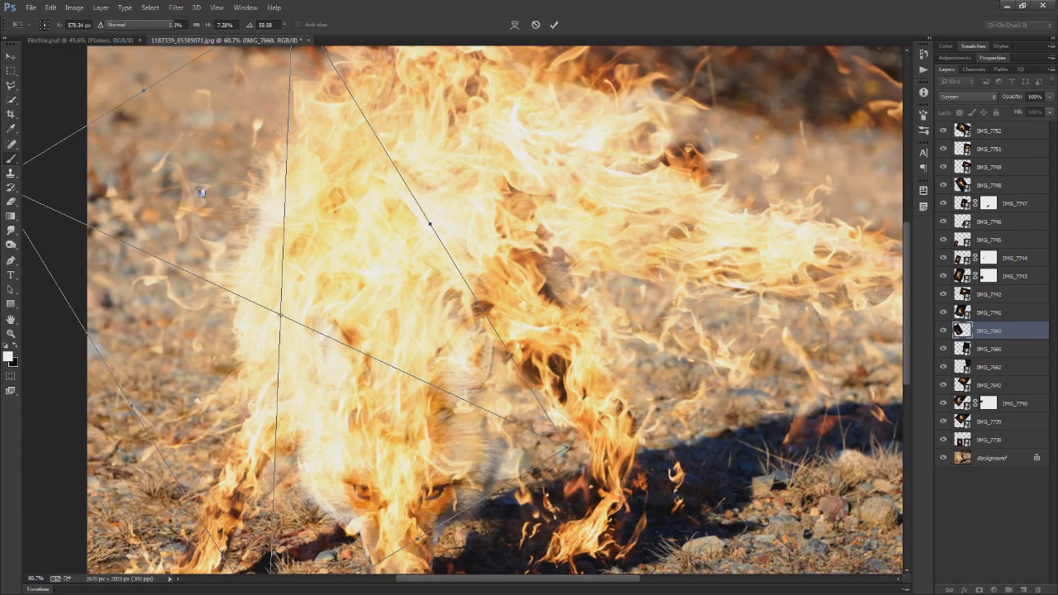
pyautogui.press('Return')
pyautogui.hotkey('ctrl', '0')
pyautogui.press('b')
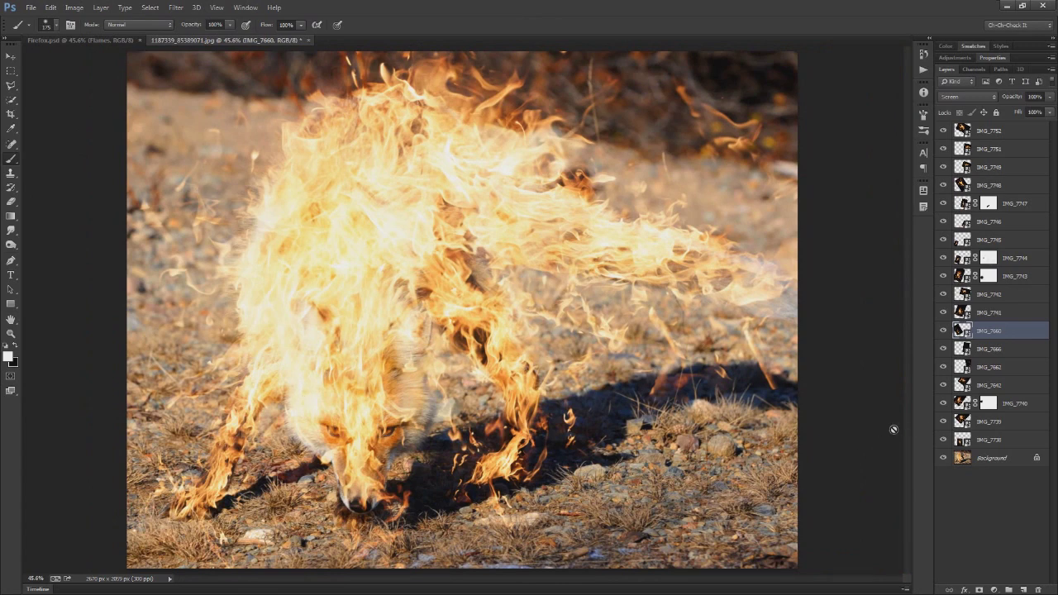
# Group all the fire layers from IMG_7738 through IMG_7752 and name the group Flames.
pyautogui.click(1005, 440)
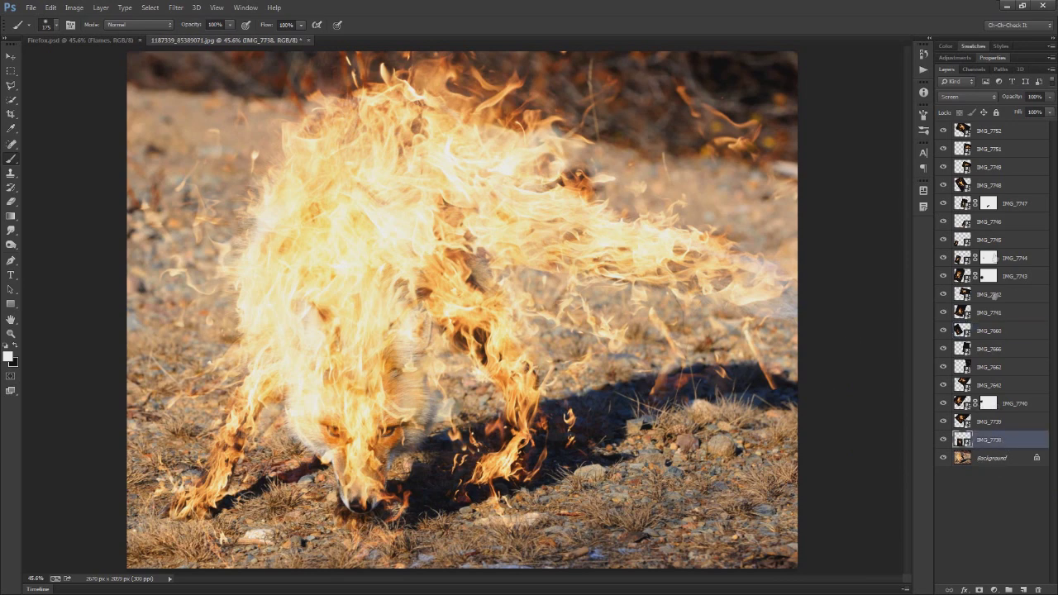
pyautogui.keyDown('shift'); pyautogui.click(1001, 132); pyautogui.keyUp('shift')
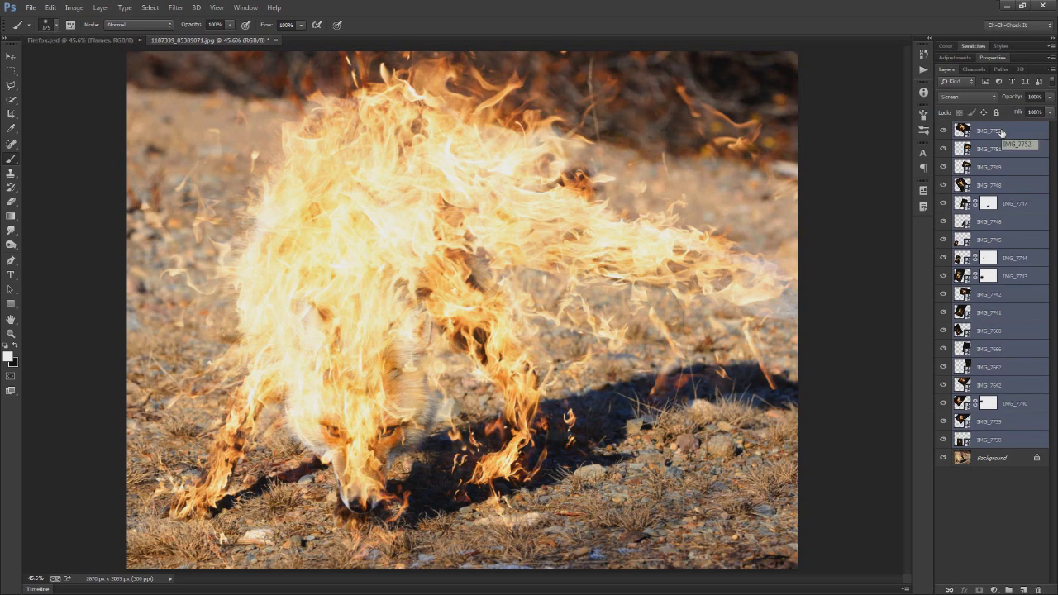
pyautogui.hotkey('ctrl', 'g')
pyautogui.doubleClick(986, 129)
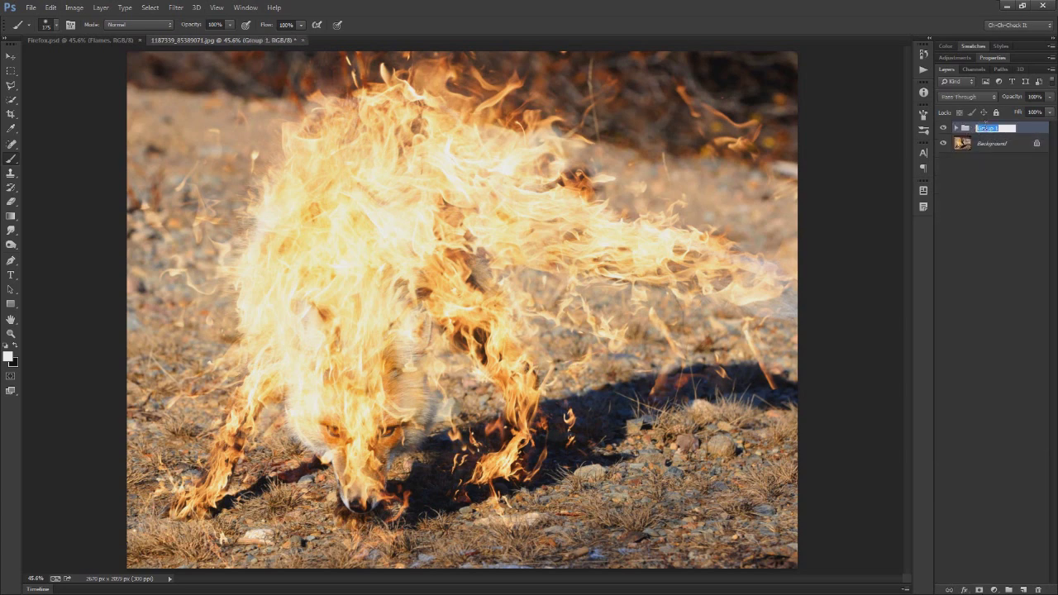
pyautogui.press('Return')
# Add a new layer above the Flames group and name it Orange Glow.
pyautogui.click(1023, 590)
pyautogui.doubleClick(984, 132)
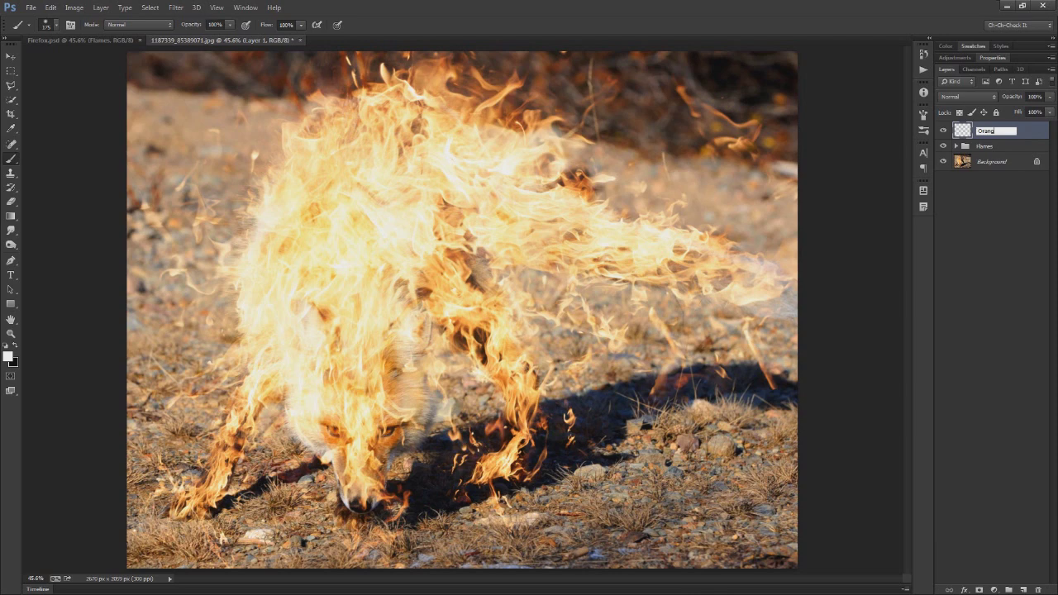
pyautogui.write('Orange Glow')
pyautogui.press('Return')
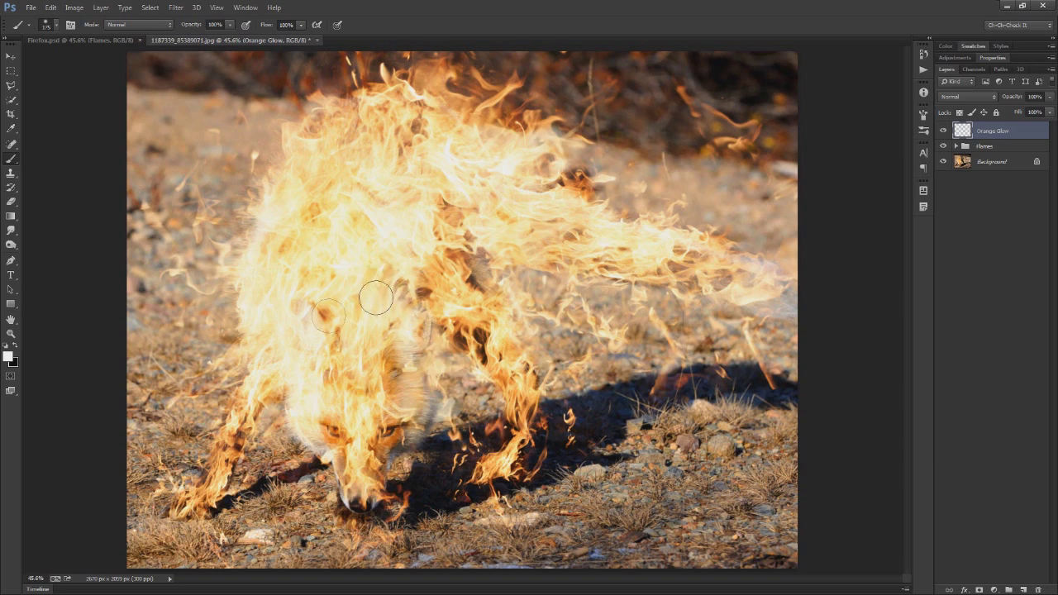
# Keep pure white as the foreground colour and set the brush opacity to 15%.
pyautogui.click(7, 355)
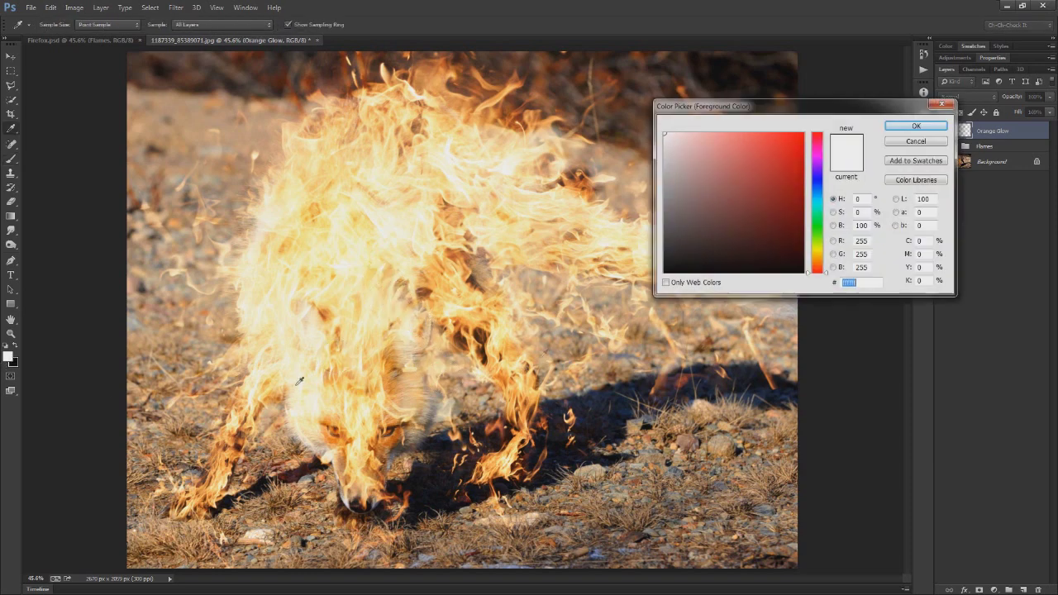
pyautogui.moveTo(700, 184); pyautogui.dragTo(620, 67)
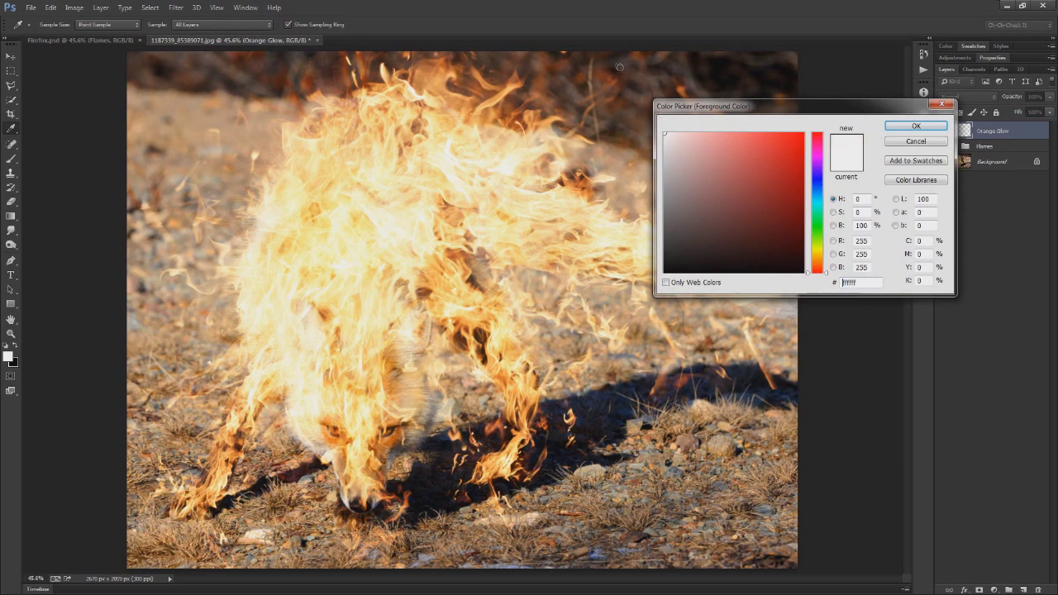
pyautogui.click(916, 126)
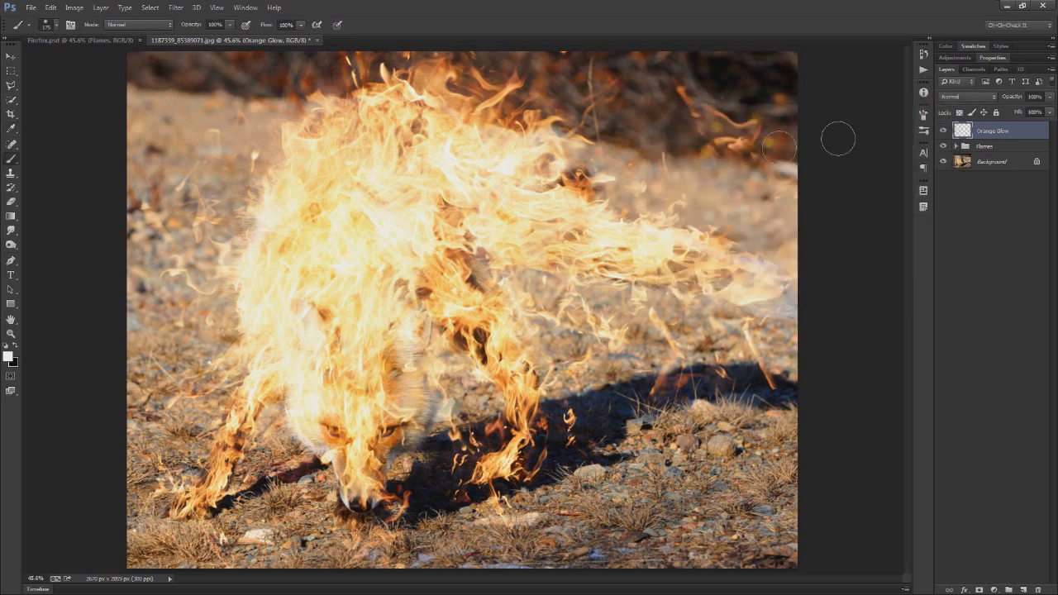
pyautogui.click(213, 24)
pyautogui.write('15')
pyautogui.press('Return')
# Paint soft white glow on the Orange Glow layer over the fox's outstretched front leg and head.
pyautogui.scroll(4, 314, 344)
pyautogui.moveTo(325, 426); pyautogui.dragTo(397, 329)
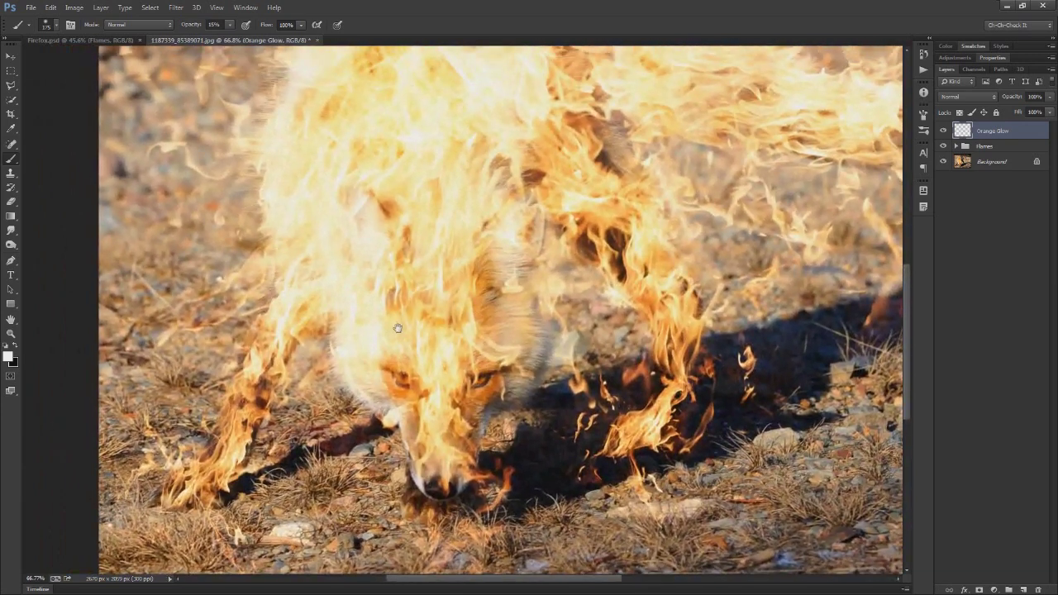
pyautogui.press(']')
pyautogui.press(']')
pyautogui.moveTo(161, 501)
pyautogui.mouseDown()
pyautogui.moveTo(310, 292)
pyautogui.moveTo(405, 429)
pyautogui.mouseUp()
pyautogui.moveTo(410, 389)
pyautogui.mouseDown()
pyautogui.moveTo(434, 475)
pyautogui.moveTo(451, 488)
pyautogui.moveTo(488, 405)
pyautogui.moveTo(537, 357)
pyautogui.moveTo(548, 319)
pyautogui.moveTo(514, 266)
pyautogui.moveTo(522, 234)
pyautogui.moveTo(507, 134)
pyautogui.moveTo(515, 163)
pyautogui.moveTo(605, 238)
pyautogui.moveTo(654, 308)
pyautogui.moveTo(644, 410)
pyautogui.moveTo(624, 446)
pyautogui.moveTo(682, 368)
pyautogui.mouseUp()
# Paint white glow with a smaller brush over the other burning leg and the loose flames near the shadow.
pyautogui.press('[')
pyautogui.press('[')
pyautogui.press('[')
pyautogui.press('[')
pyautogui.moveTo(752, 361)
pyautogui.mouseDown()
pyautogui.moveTo(740, 367)
pyautogui.moveTo(765, 418)
pyautogui.moveTo(624, 426)
pyautogui.mouseUp()
pyautogui.scroll(1, 715, 319)
pyautogui.press('[')
pyautogui.moveTo(696, 345)
pyautogui.mouseDown()
pyautogui.moveTo(720, 296)
pyautogui.moveTo(705, 229)
pyautogui.mouseUp()
pyautogui.moveTo(779, 302); pyautogui.dragTo(804, 315)
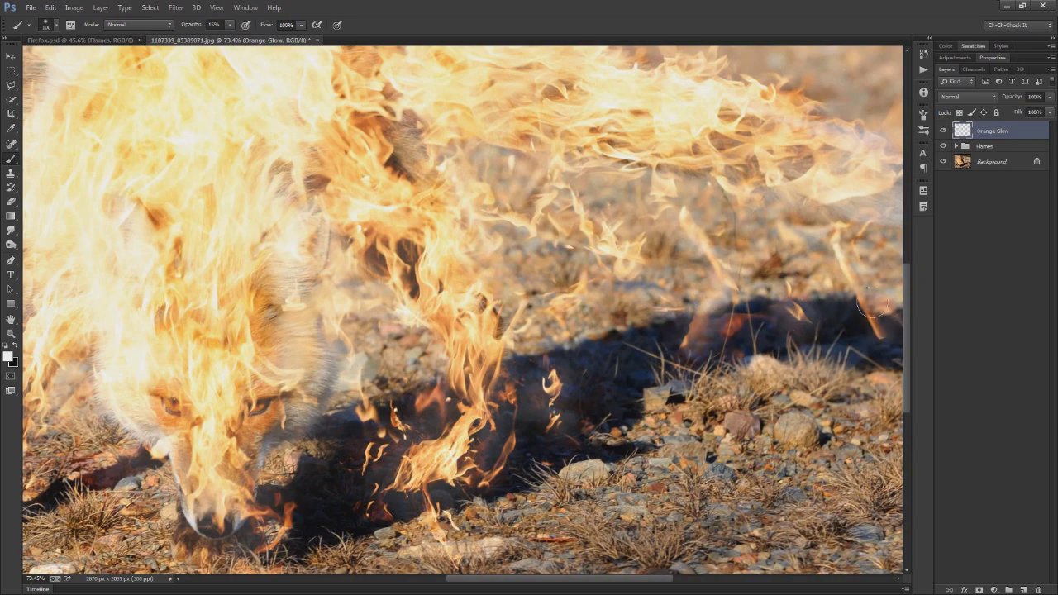
# Paint white glow over the loose flames beneath the tail, enlarging the brush to 200 px towards the fox's hindquarters.
pyautogui.moveTo(853, 239); pyautogui.dragTo(695, 255)
pyautogui.press(']')
pyautogui.press(']')
pyautogui.press(']')
pyautogui.press(']')
pyautogui.press(']')
pyautogui.moveTo(742, 230)
pyautogui.mouseDown()
pyautogui.moveTo(480, 156)
pyautogui.moveTo(290, 126)
pyautogui.moveTo(431, 173)
pyautogui.moveTo(731, 225)
pyautogui.moveTo(674, 173)
pyautogui.mouseUp()
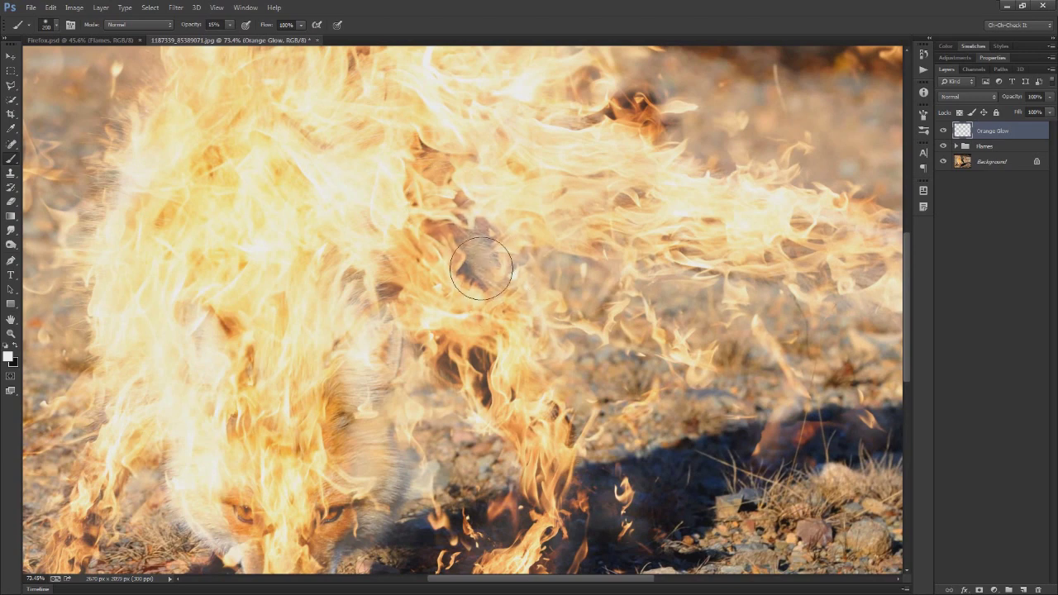
# Paint broad white glow over the fox's body and back with a 500 px brush.
pyautogui.press(']')
pyautogui.press(']')
pyautogui.moveTo(483, 400)
pyautogui.mouseDown()
pyautogui.moveTo(482, 378)
pyautogui.moveTo(362, 253)
pyautogui.moveTo(358, 321)
pyautogui.moveTo(279, 433)
pyautogui.moveTo(204, 366)
pyautogui.moveTo(196, 265)
pyautogui.moveTo(118, 211)
pyautogui.moveTo(135, 402)
pyautogui.mouseUp()
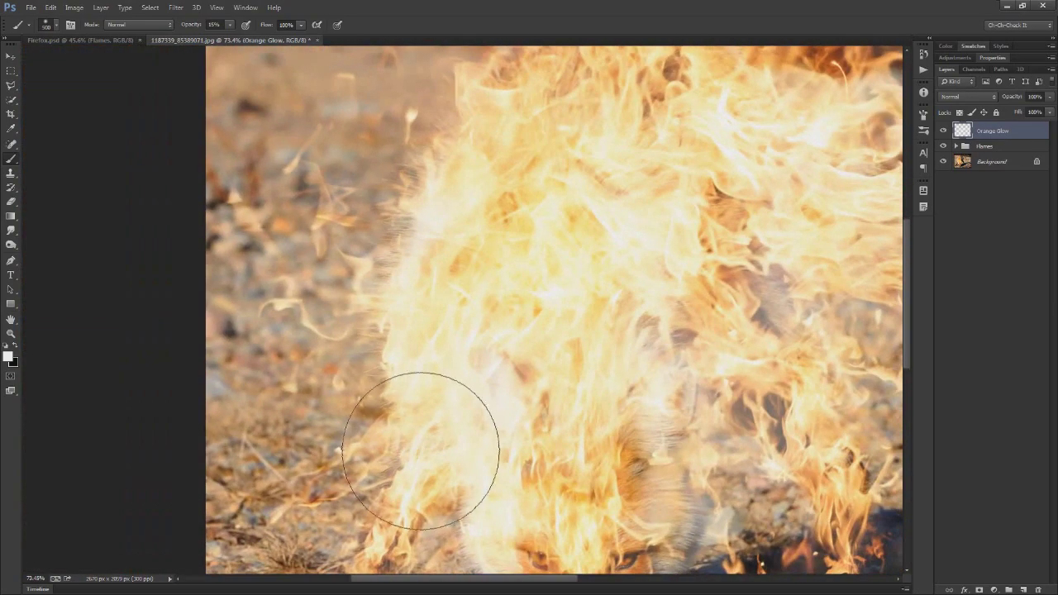
pyautogui.moveTo(421, 451); pyautogui.dragTo(472, 142)
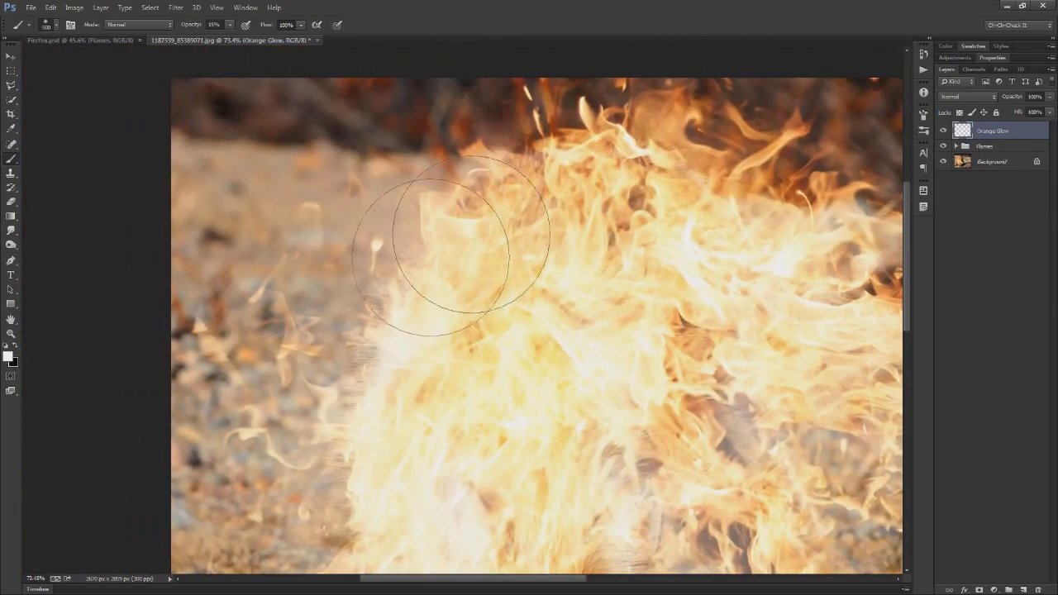
pyautogui.moveTo(471, 234)
pyautogui.mouseDown()
pyautogui.moveTo(590, 189)
pyautogui.moveTo(746, 288)
pyautogui.mouseUp()
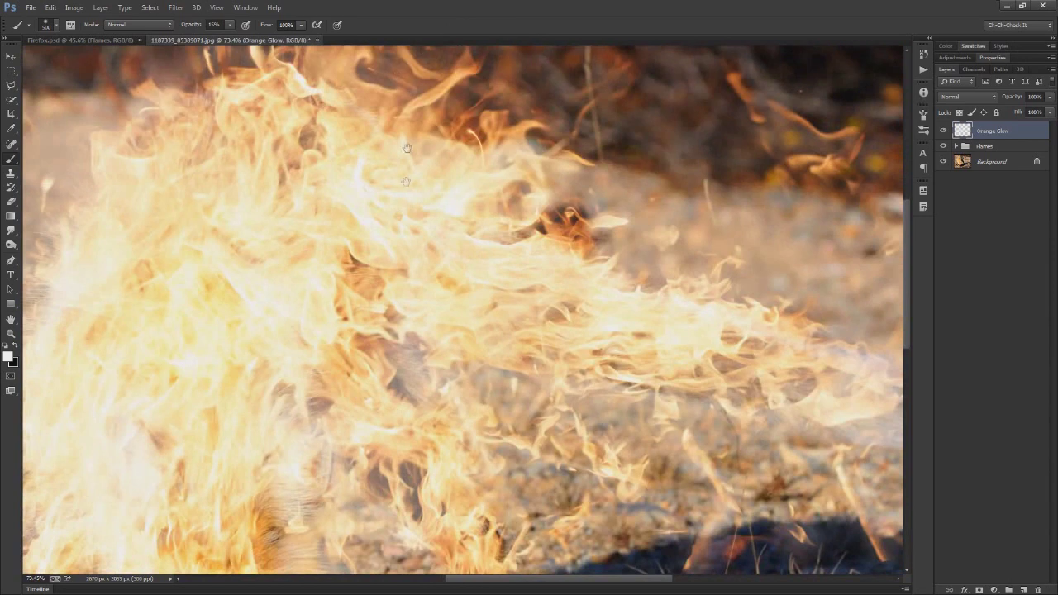
pyautogui.moveTo(485, 224)
pyautogui.mouseDown()
pyautogui.moveTo(586, 319)
pyautogui.moveTo(699, 331)
pyautogui.moveTo(847, 196)
pyautogui.mouseUp()
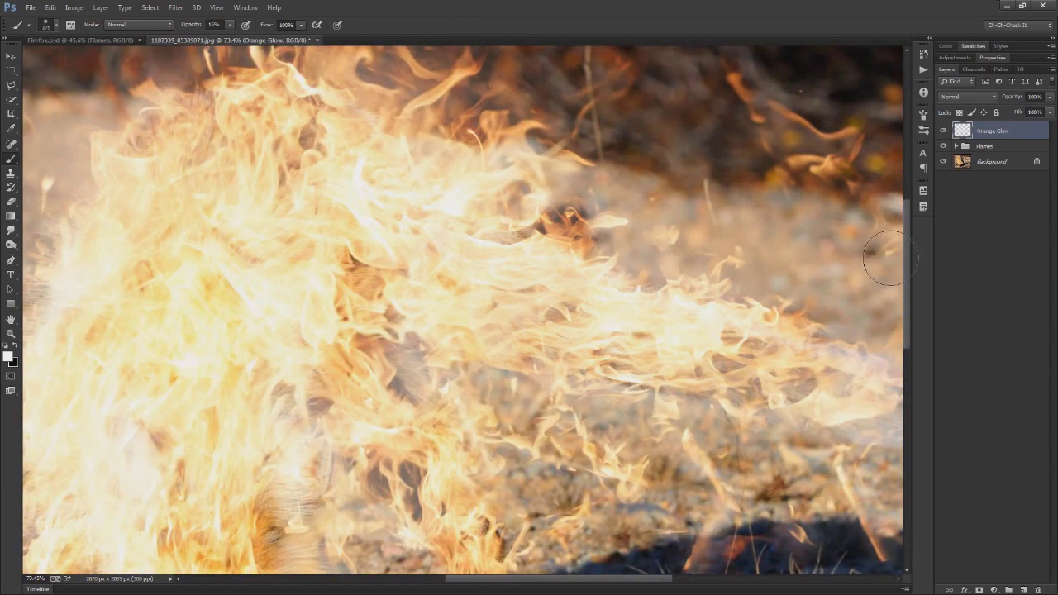
# Paint white glow with a much smaller brush over the stray flames in the dark background above the tail.
pyautogui.press('[')
pyautogui.press('[')
pyautogui.press('[')
pyautogui.press('[')
pyautogui.press('[')
pyautogui.press('[')
pyautogui.moveTo(858, 124)
pyautogui.mouseDown()
pyautogui.moveTo(832, 139)
pyautogui.moveTo(780, 97)
pyautogui.moveTo(781, 129)
pyautogui.moveTo(729, 58)
pyautogui.mouseUp()
pyautogui.press('[')
pyautogui.press('[')
pyautogui.hotkey('ctrl', '0')
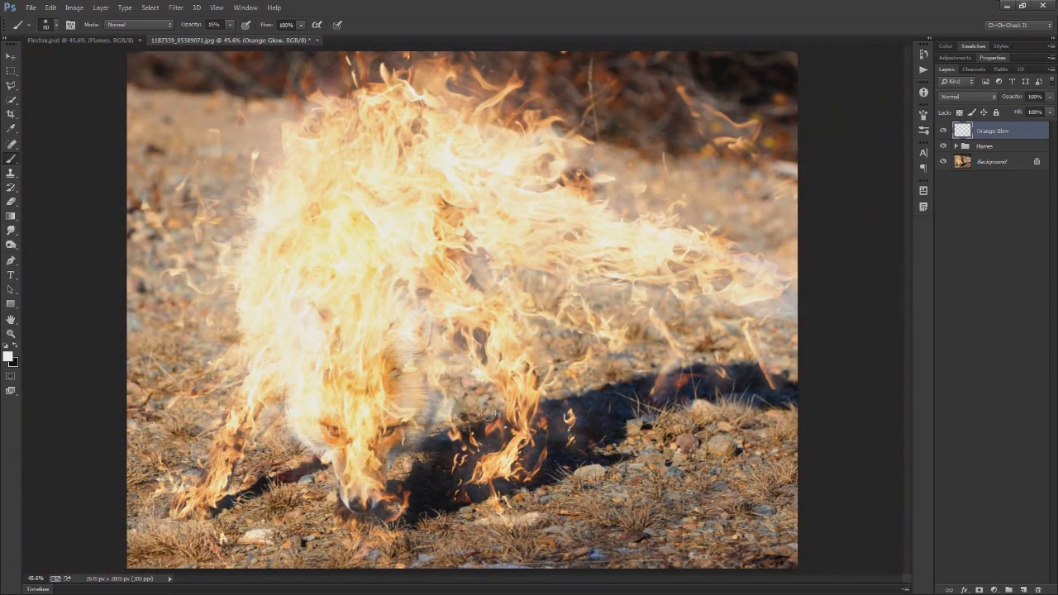
# Set the Orange Glow layer's fill opacity to 0% in its blending options.
pyautogui.doubleClick(964, 133)
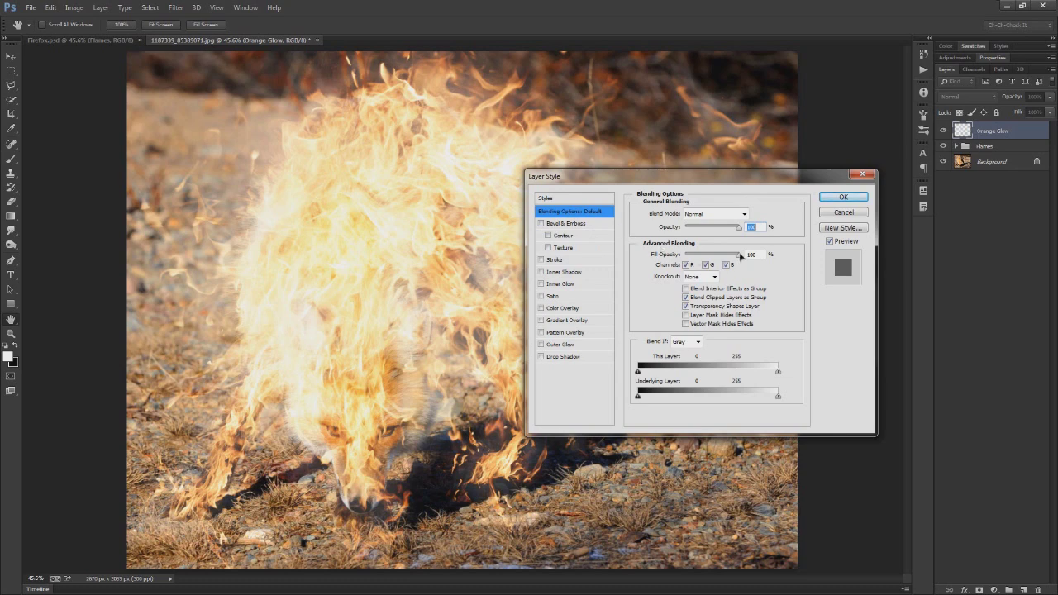
pyautogui.moveTo(723, 258); pyautogui.dragTo(692, 255)
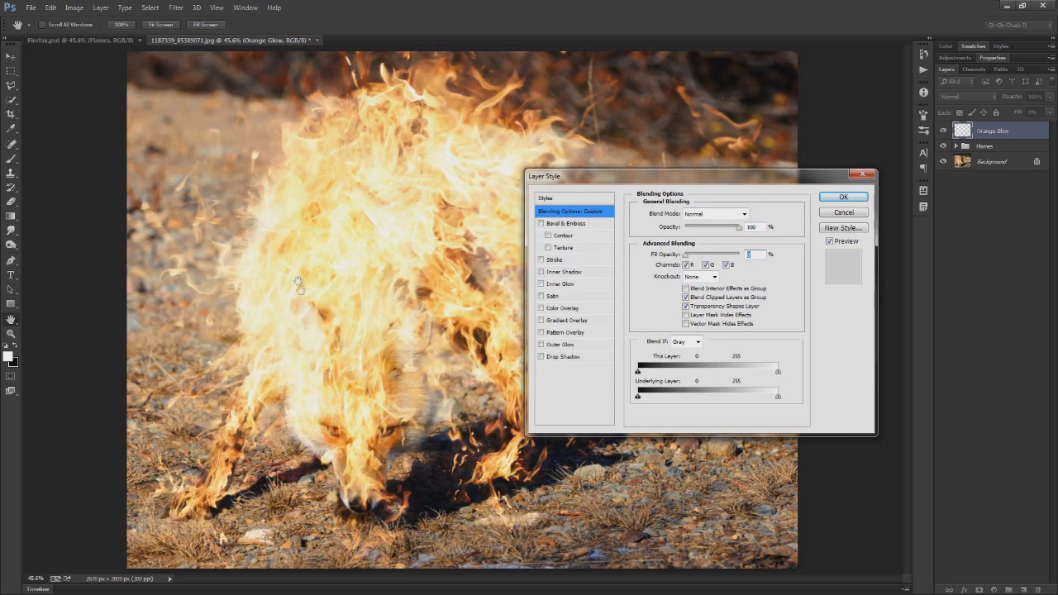
pyautogui.moveTo(660, 180); pyautogui.dragTo(677, 161)
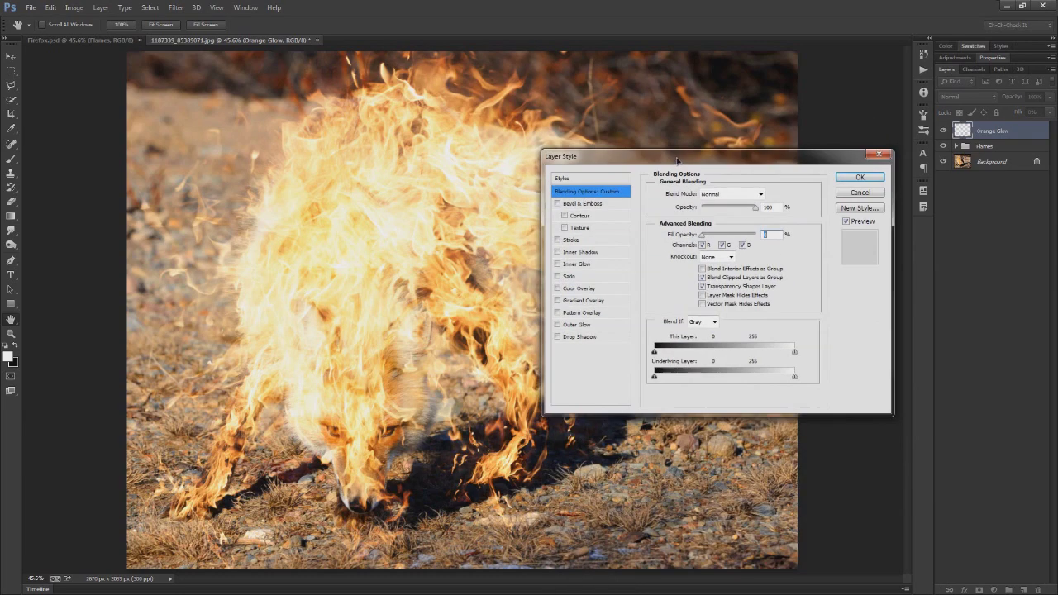
# Add a Color Overlay to the Orange Glow layer in orange #ff9000.
pyautogui.click(582, 288)
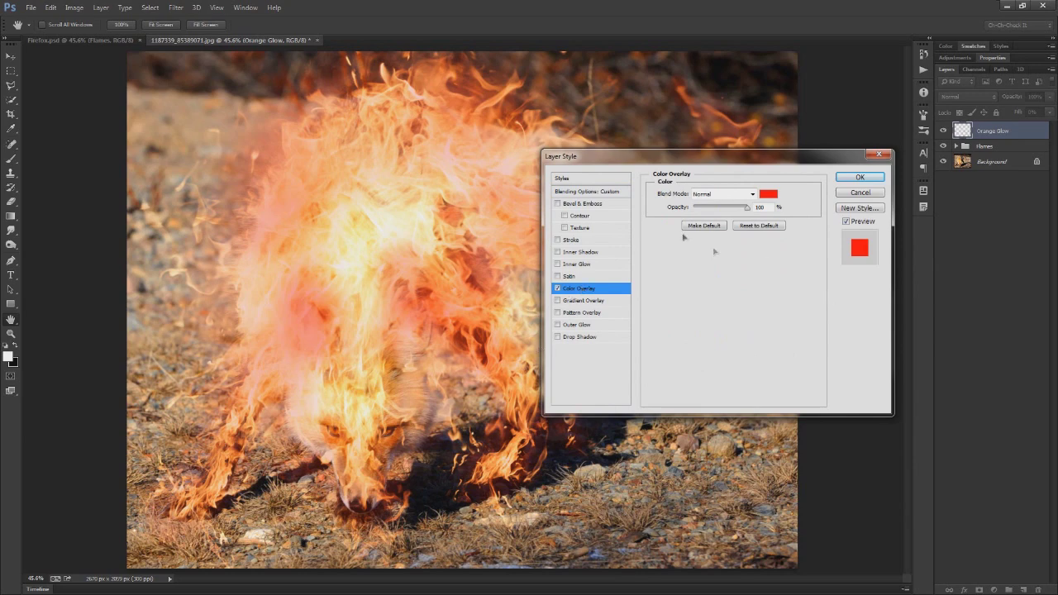
pyautogui.click(762, 195)
pyautogui.moveTo(817, 274); pyautogui.dragTo(820, 266)
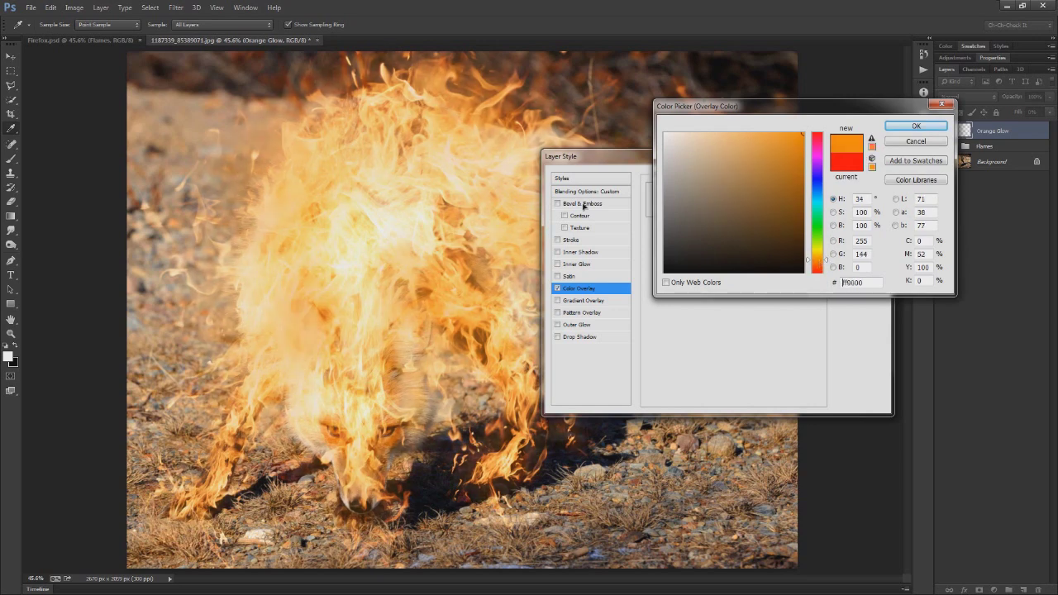
pyautogui.click(926, 128)
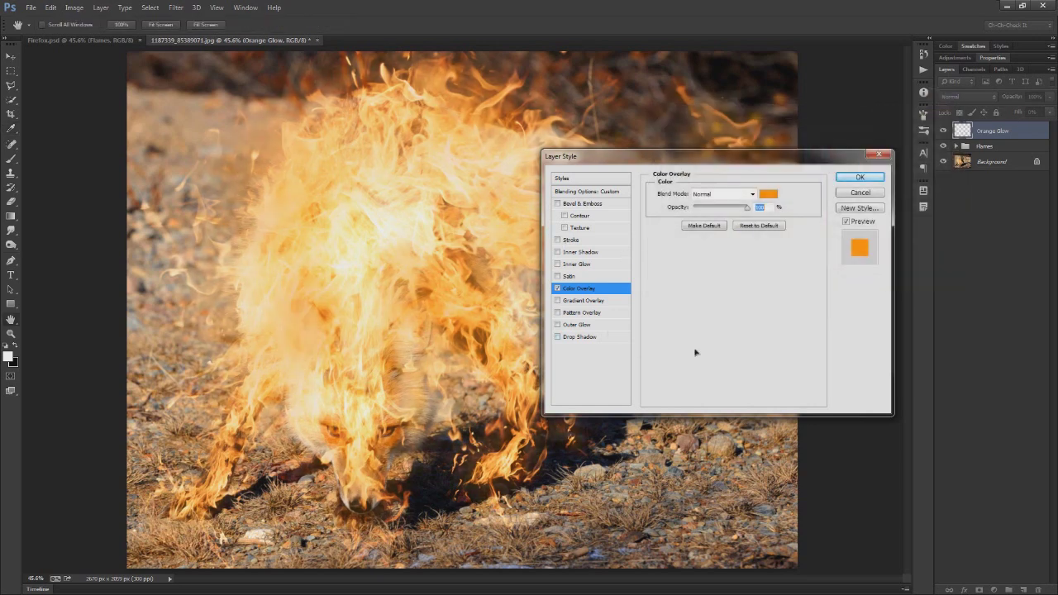
# Set the Color Overlay's blend mode to Linear Dodge (Add), reduce its opacity, and apply the layer style.
pyautogui.click(743, 197)
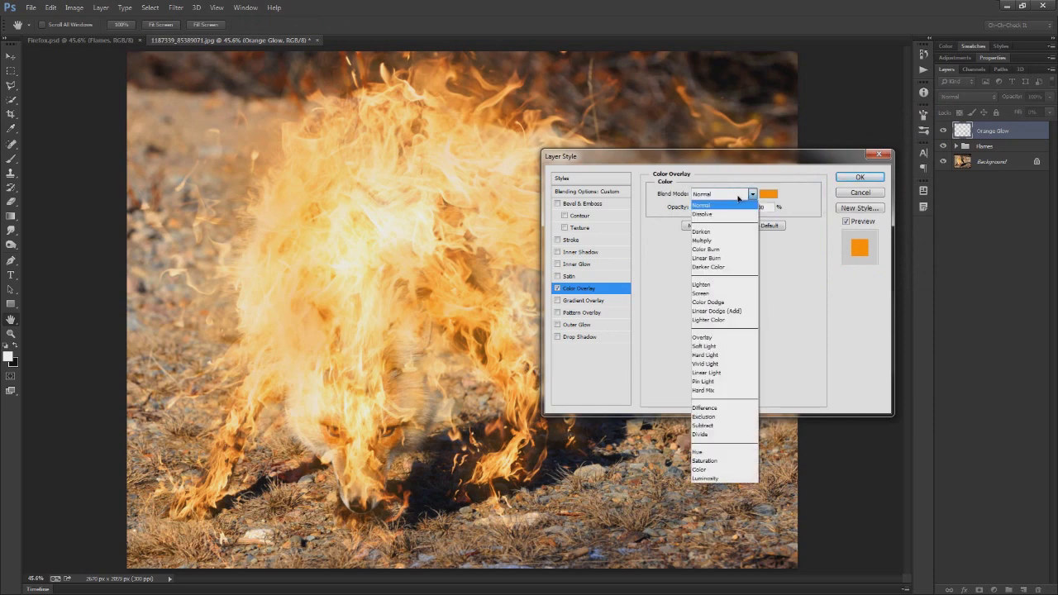
pyautogui.click(736, 311)
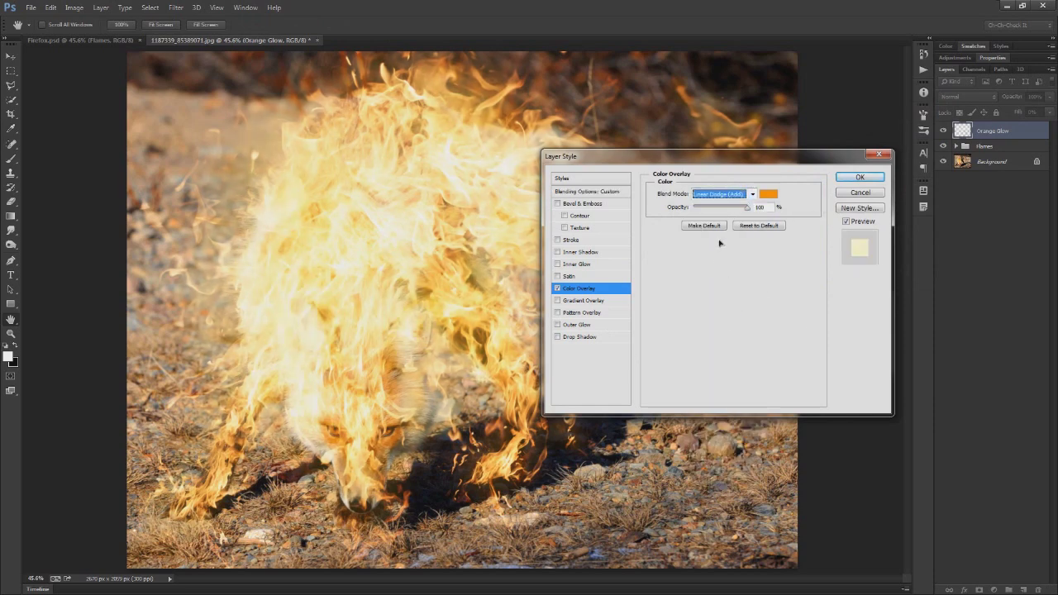
pyautogui.moveTo(744, 210); pyautogui.dragTo(740, 211)
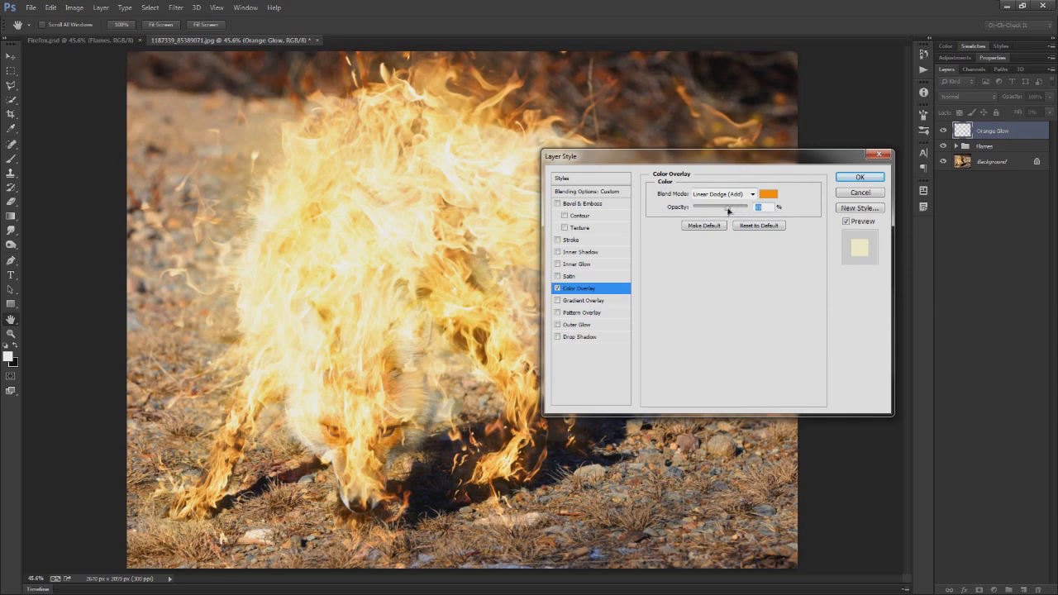
pyautogui.moveTo(729, 164); pyautogui.dragTo(683, 179)
pyautogui.click(814, 191)
# Brush more glow onto the fox's outstretched front leg, then around its face with a 500 px brush.
pyautogui.press('b')
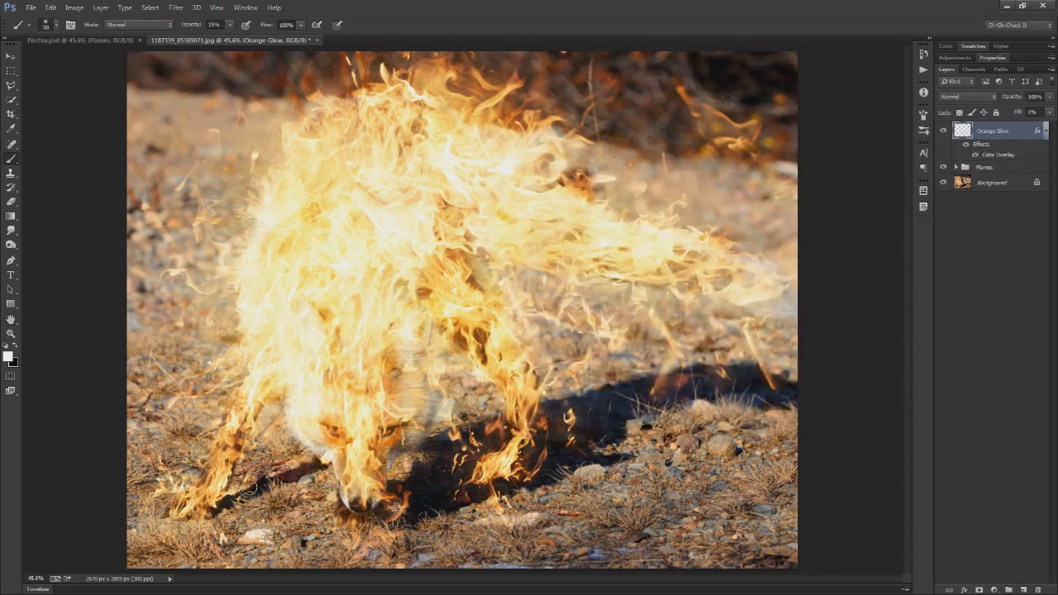
pyautogui.scroll(3, 240, 447)
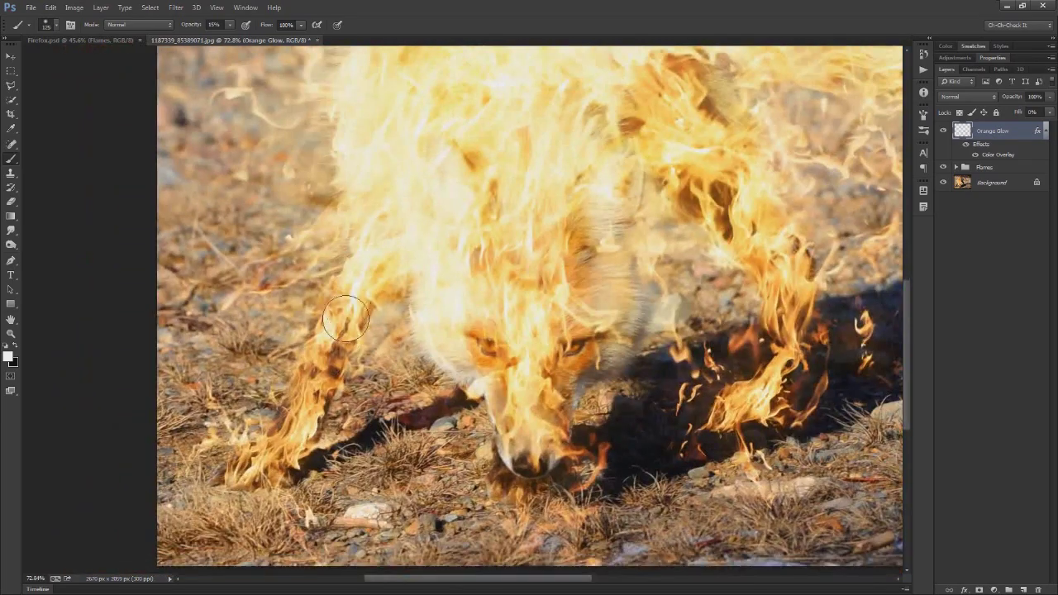
pyautogui.moveTo(319, 356)
pyautogui.mouseDown()
pyautogui.moveTo(285, 420)
pyautogui.moveTo(313, 356)
pyautogui.moveTo(269, 433)
pyautogui.moveTo(291, 408)
pyautogui.moveTo(240, 479)
pyautogui.mouseUp()
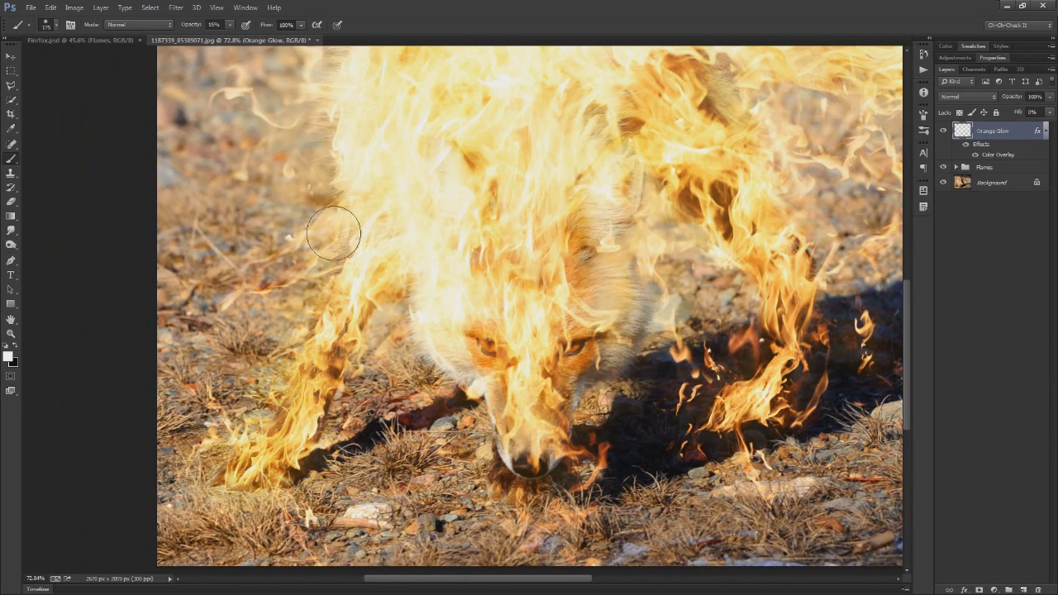
pyautogui.press(']')
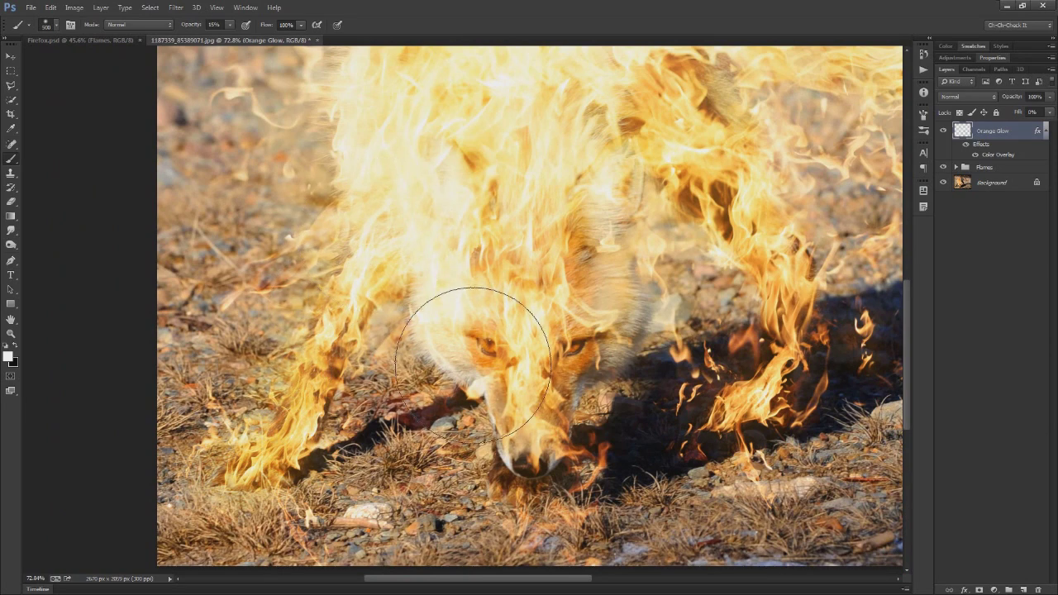
pyautogui.click(559, 448)
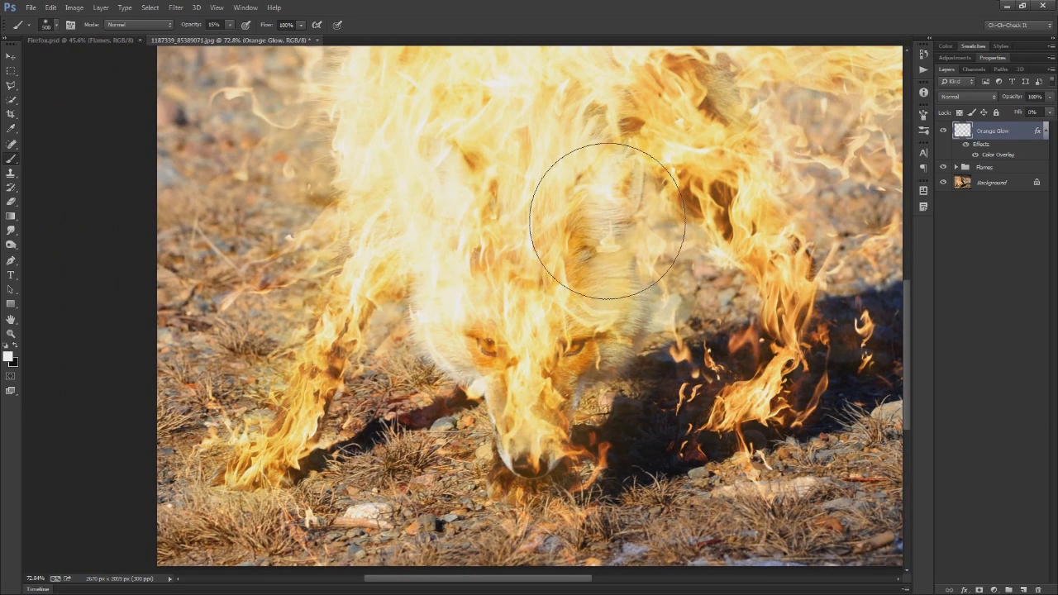
# Change the Orange Glow layer's Color Overlay to the deeper orange #ff7200 and apply it.
pyautogui.doubleClick(1004, 156)
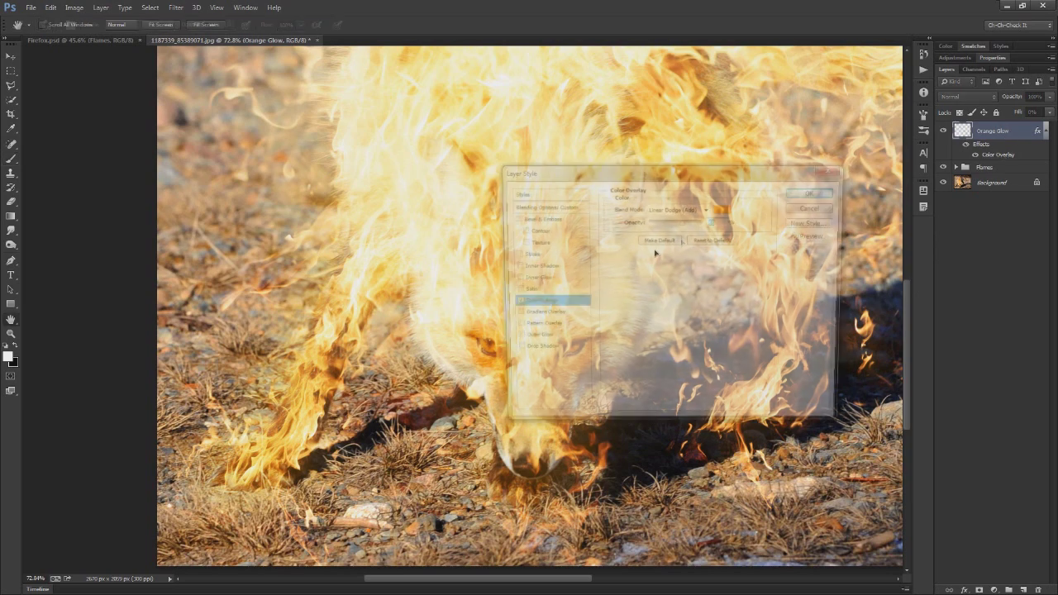
pyautogui.click(724, 208)
pyautogui.click(819, 266)
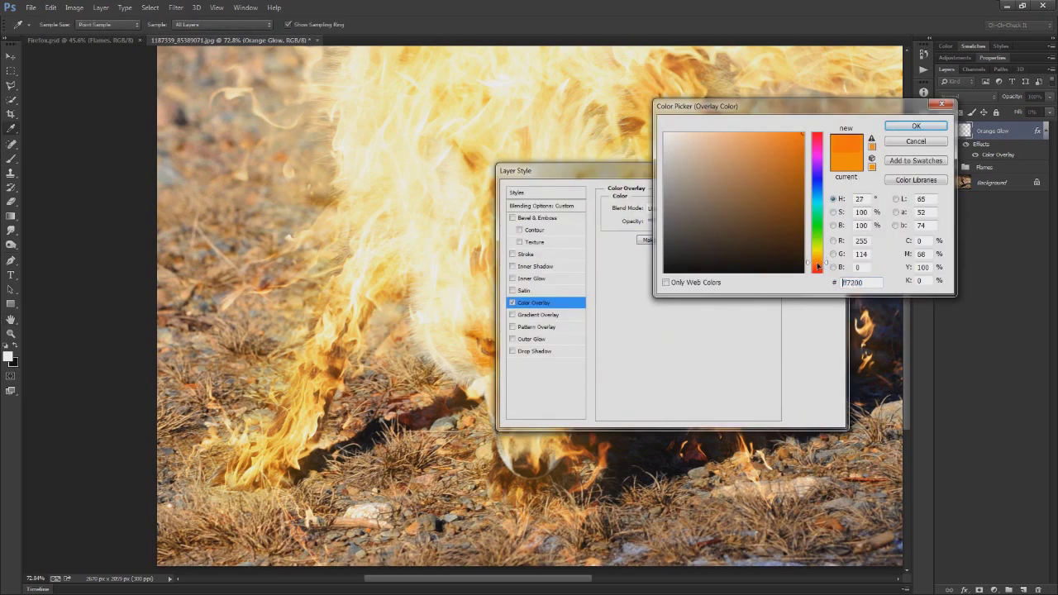
pyautogui.click(918, 127)
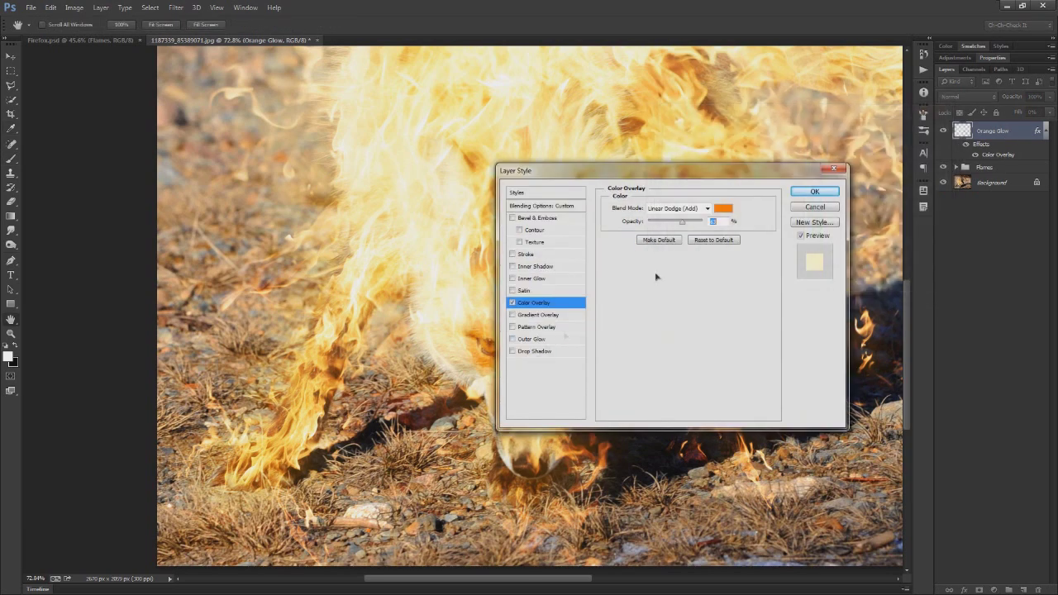
pyautogui.click(814, 193)
# Brush more glow over the burning leg beside the shadow, reducing the brush to 100 px for the small flames.
pyautogui.scroll(-3, 777, 232)
pyautogui.scroll(2, 678, 323)
pyautogui.moveTo(677, 322); pyautogui.dragTo(414, 388)
pyautogui.moveTo(471, 437)
pyautogui.mouseDown()
pyautogui.moveTo(535, 360)
pyautogui.moveTo(525, 371)
pyautogui.moveTo(495, 268)
pyautogui.moveTo(492, 285)
pyautogui.moveTo(455, 227)
pyautogui.mouseUp()
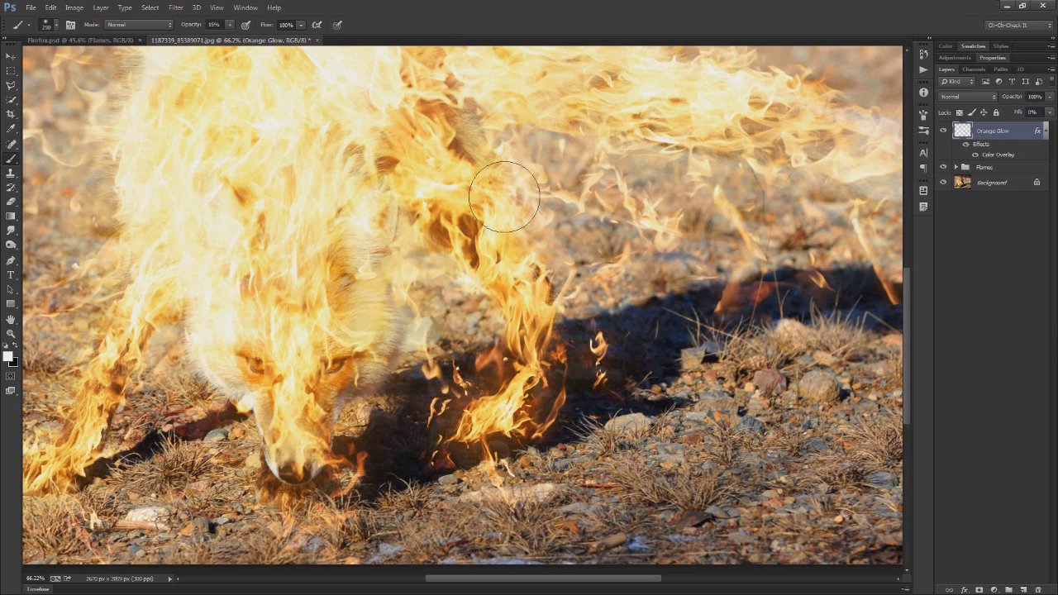
pyautogui.press('[')
pyautogui.press('[')
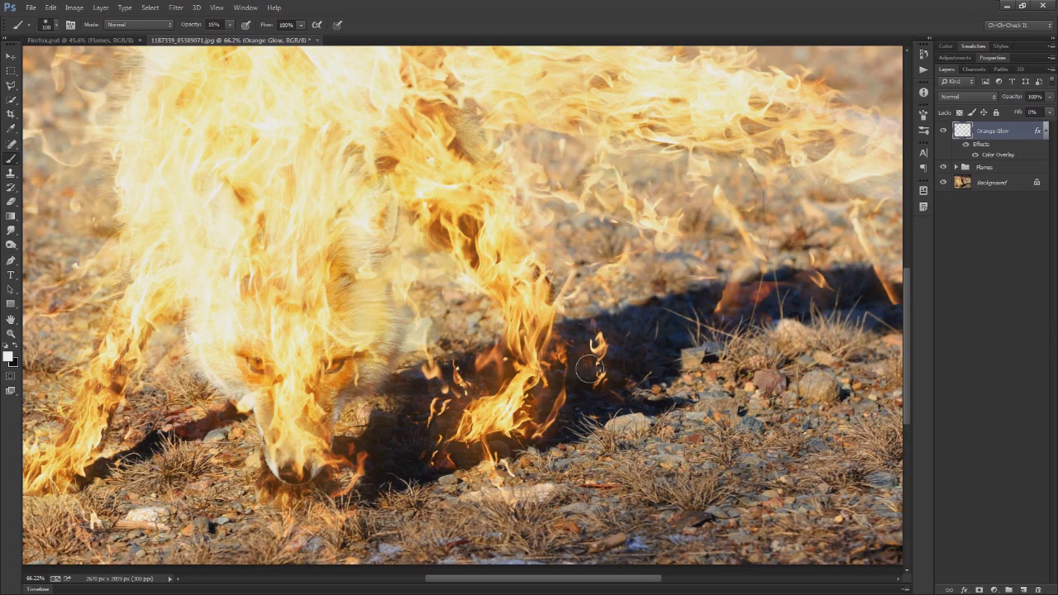
pyautogui.scroll(-1, 730, 309)
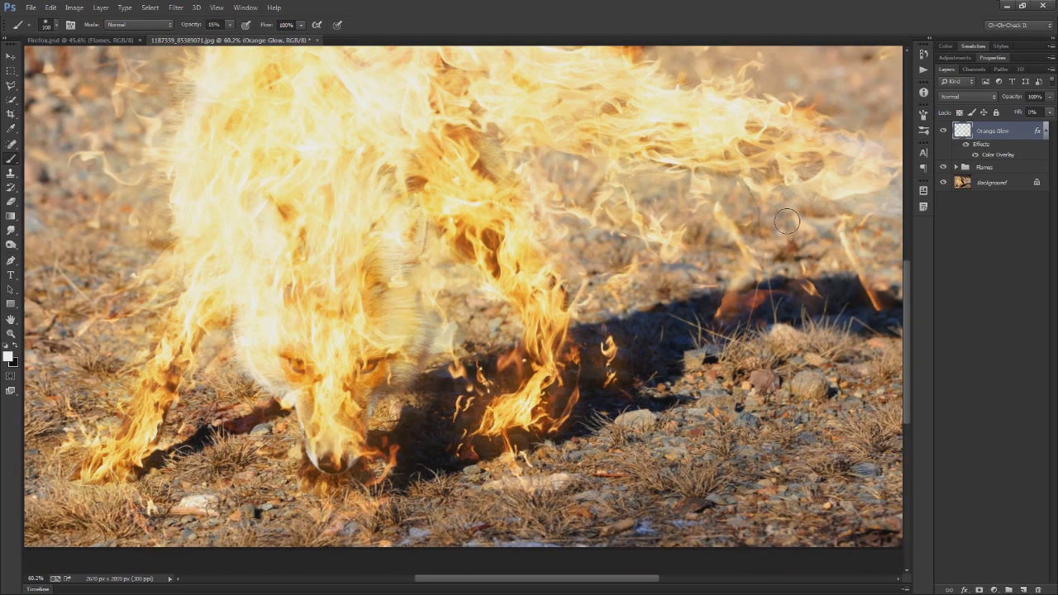
# Brush more glow along the fox's flaming tail, enlarging the brush to 250 px.
pyautogui.scroll(5, 786, 221)
pyautogui.press(']')
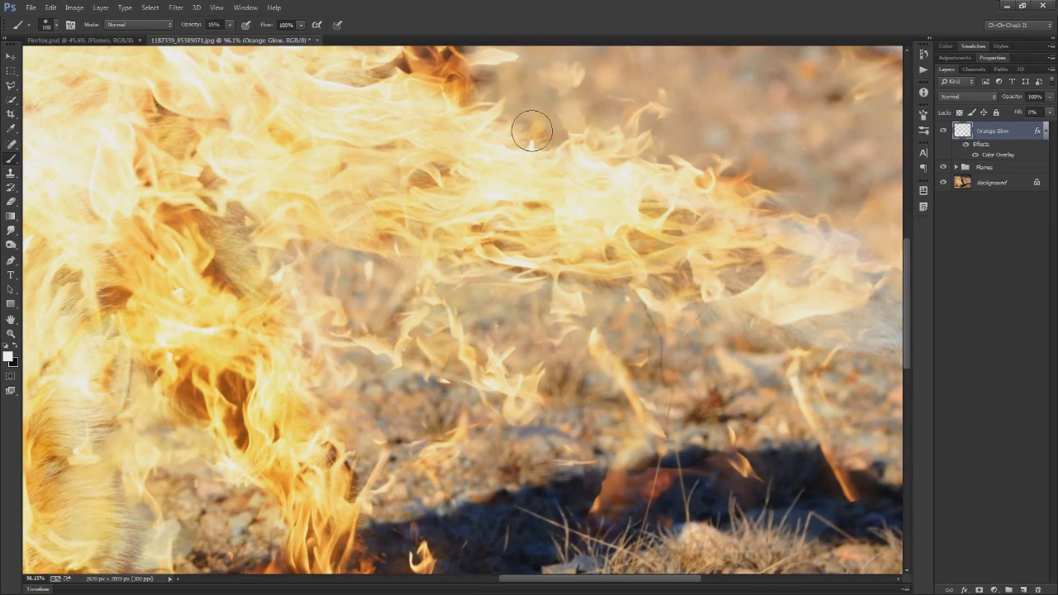
pyautogui.press(']')
pyautogui.press(']')
pyautogui.press(']')
pyautogui.press(']')
pyautogui.press(']')
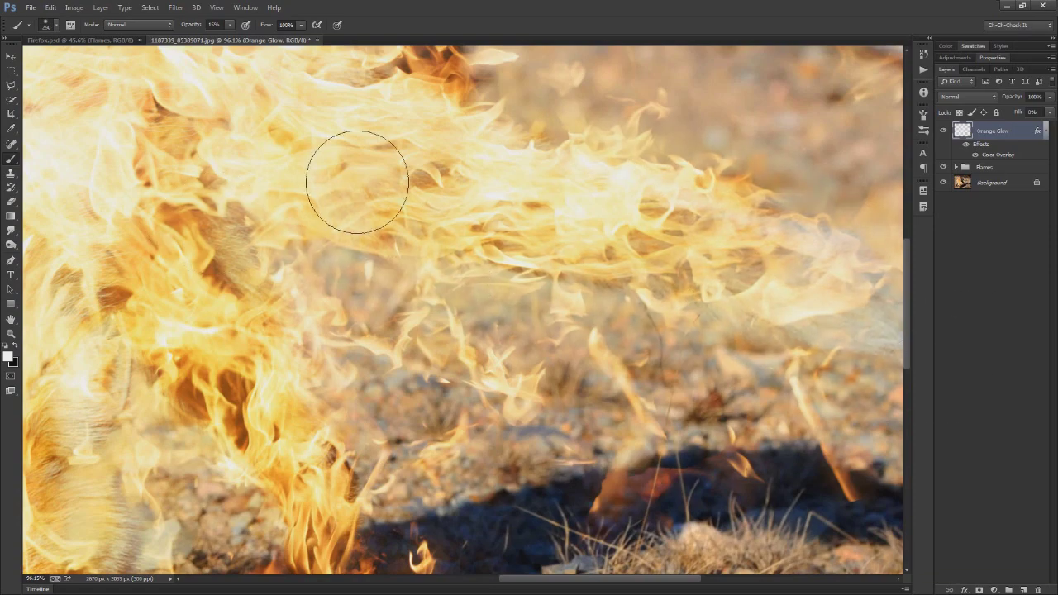
pyautogui.scroll(-3, 451, 184)
# Brush more glow over the flames on the fox's back with a 400 px brush.
pyautogui.moveTo(482, 126)
pyautogui.mouseDown()
pyautogui.moveTo(645, 302)
pyautogui.moveTo(668, 356)
pyautogui.mouseUp()
pyautogui.press(']')
pyautogui.press(']')
pyautogui.press(']')
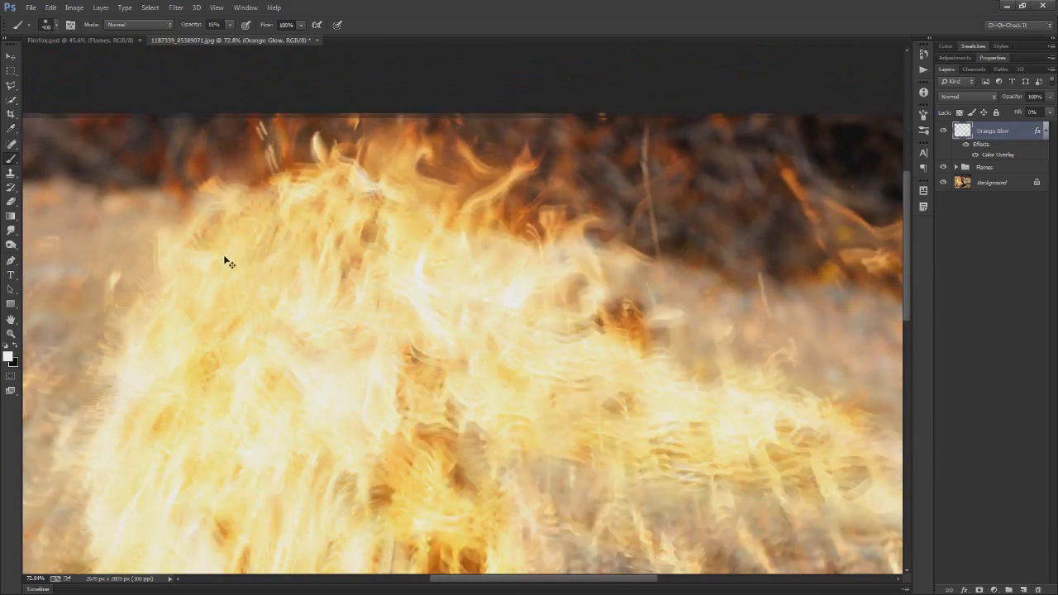
pyautogui.hotkey('ctrl', '0')
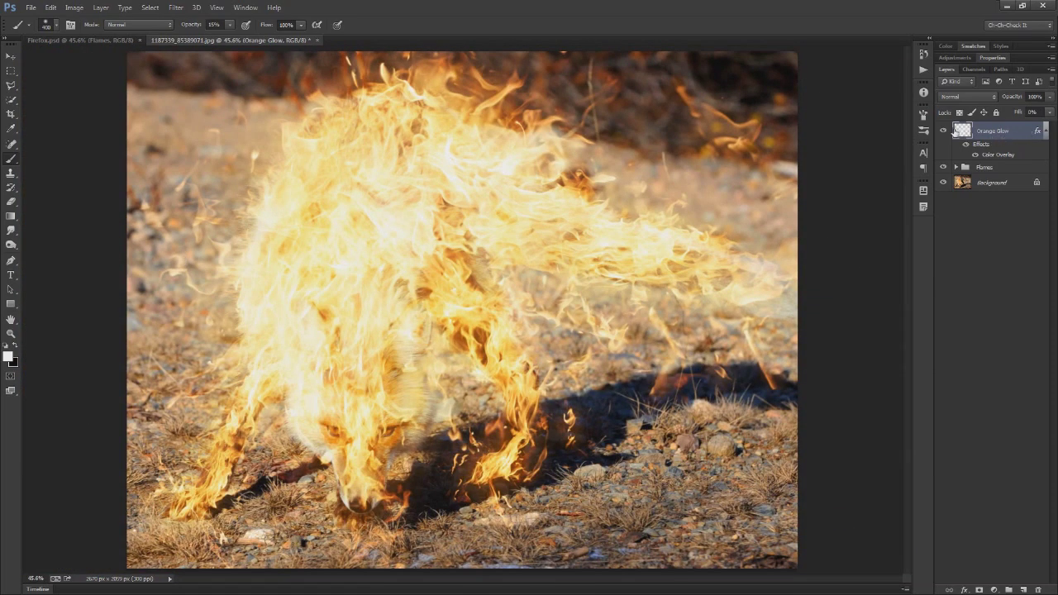
# Toggle the Orange Glow layer's visibility to compare the flames with and without the glow.
pyautogui.click(943, 131)
pyautogui.click(943, 130)
pyautogui.click(943, 131)
pyautogui.click(943, 131)
pyautogui.click(943, 131)
pyautogui.click(943, 131)
# Duplicate the Background layer and switch to the Burn Tool set to Midtones at 100% exposure.
pyautogui.click(986, 183)
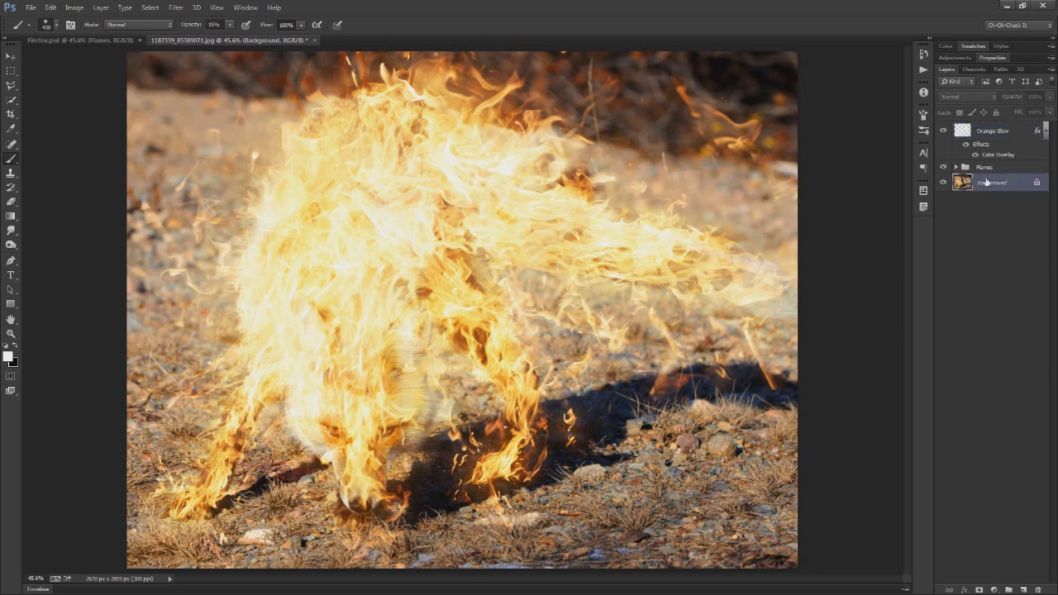
pyautogui.hotkey('ctrl', 'j')
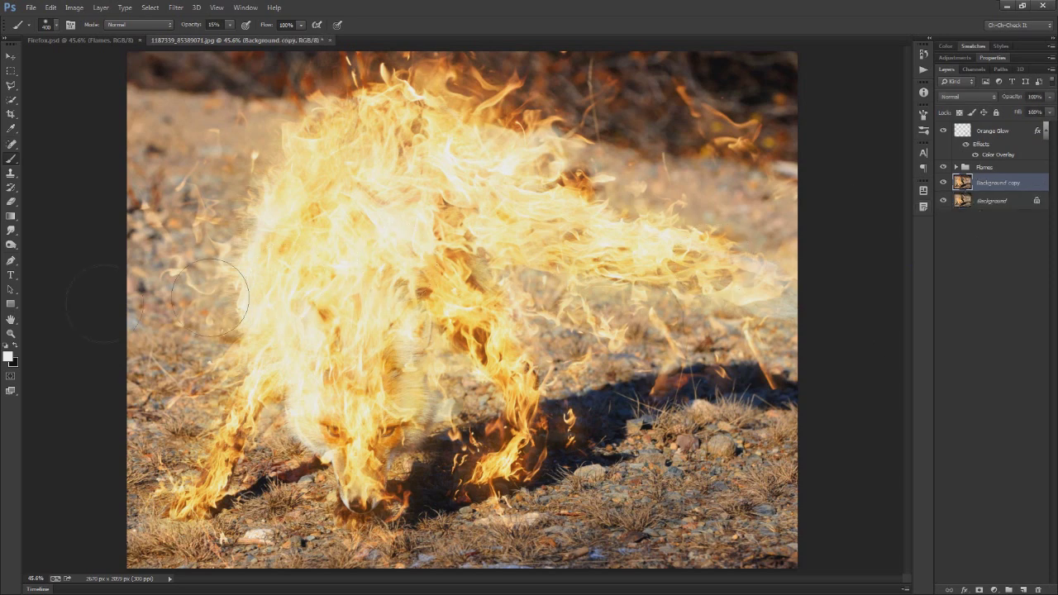
pyautogui.click(9, 246)
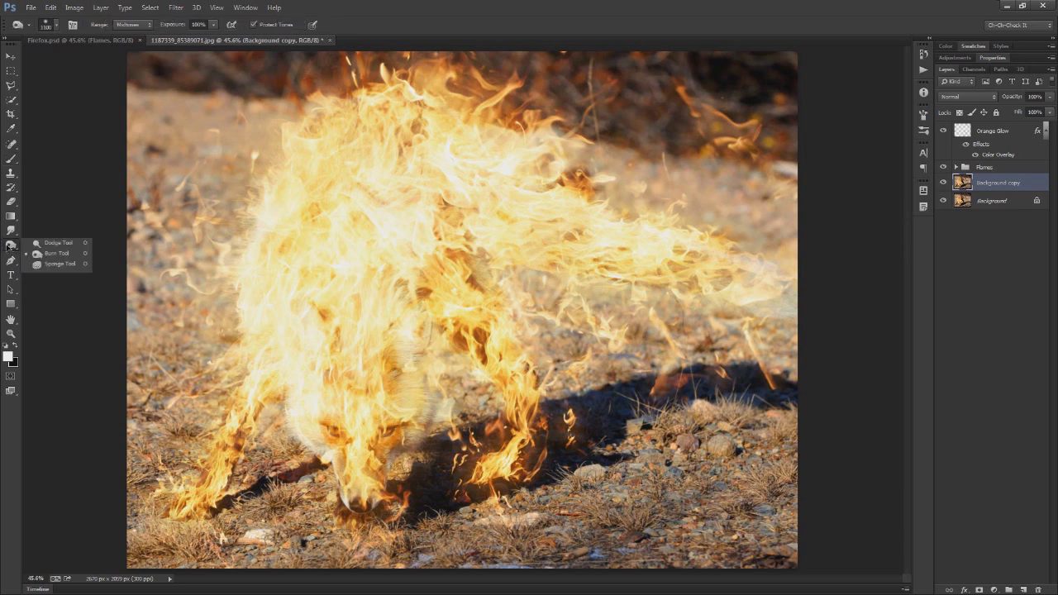
pyautogui.click(49, 254)
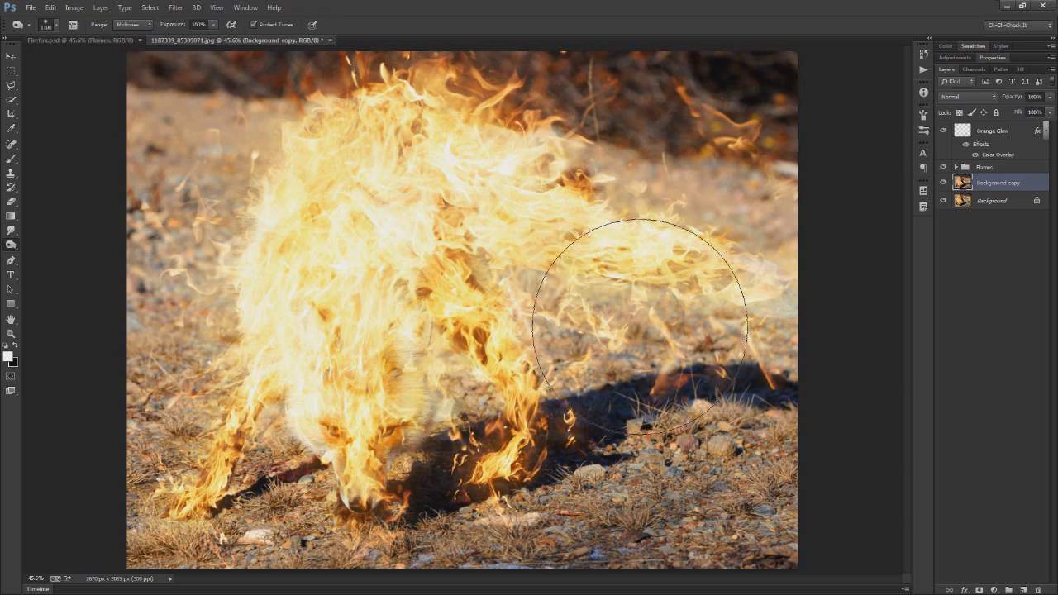
# Burn the outer areas of the duplicated background around the fox with a 600 px brush.
pyautogui.scroll(-2, 639, 326)
pyautogui.press('[')
pyautogui.press('[')
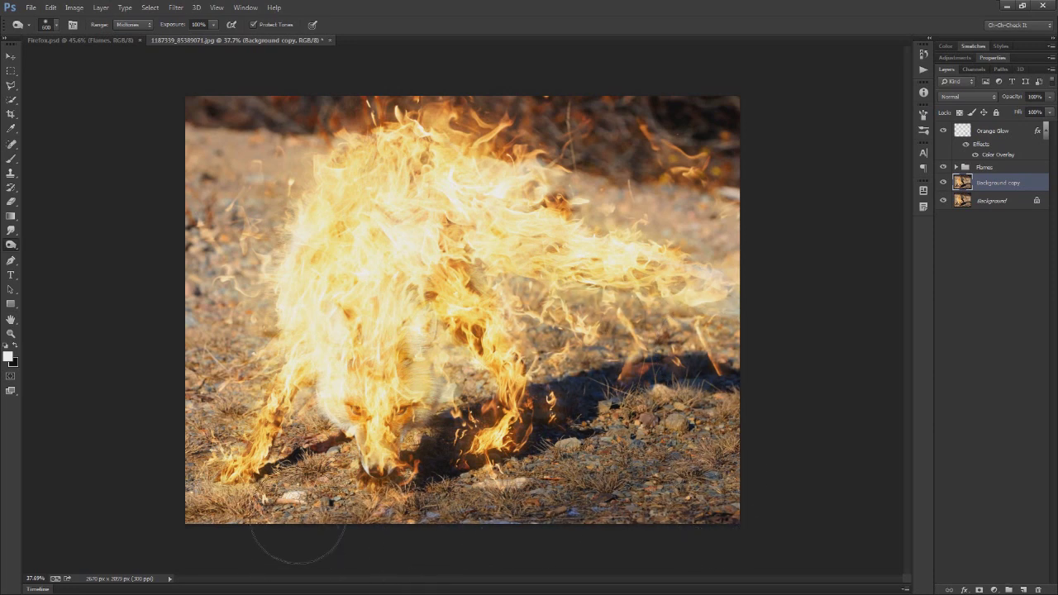
pyautogui.moveTo(190, 314)
pyautogui.mouseDown()
pyautogui.moveTo(216, 278)
pyautogui.moveTo(226, 228)
pyautogui.moveTo(161, 178)
pyautogui.mouseUp()
pyautogui.moveTo(607, 137)
pyautogui.mouseDown()
pyautogui.moveTo(645, 175)
pyautogui.moveTo(711, 199)
pyautogui.mouseUp()
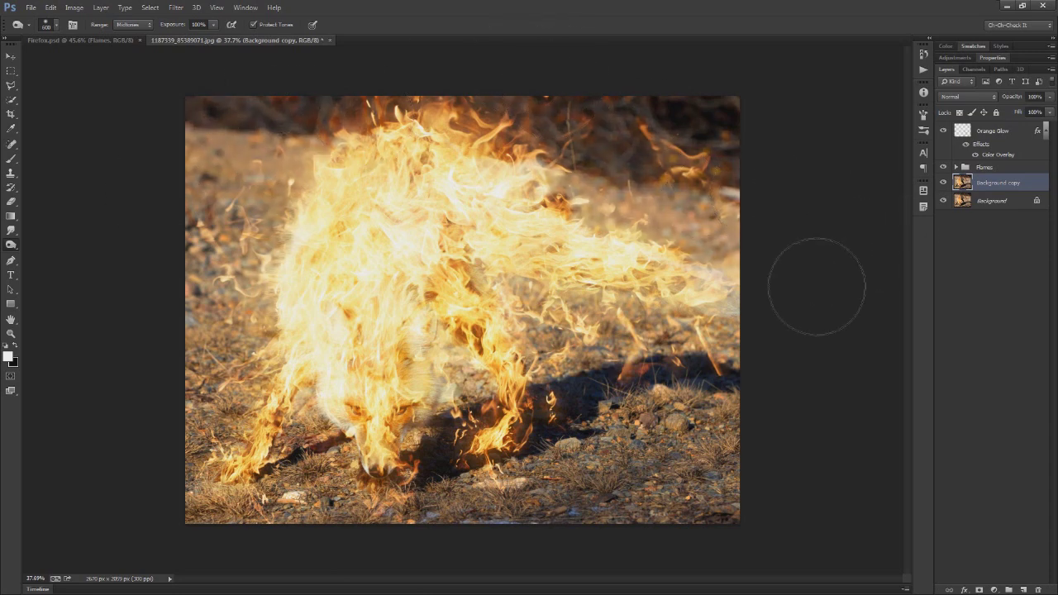
# Burn the ground between the fox's head and the burning leg with a 400 px brush.
pyautogui.scroll(2, 481, 461)
pyautogui.press('[')
pyautogui.press('[')
pyautogui.press('[')
pyautogui.press(']')
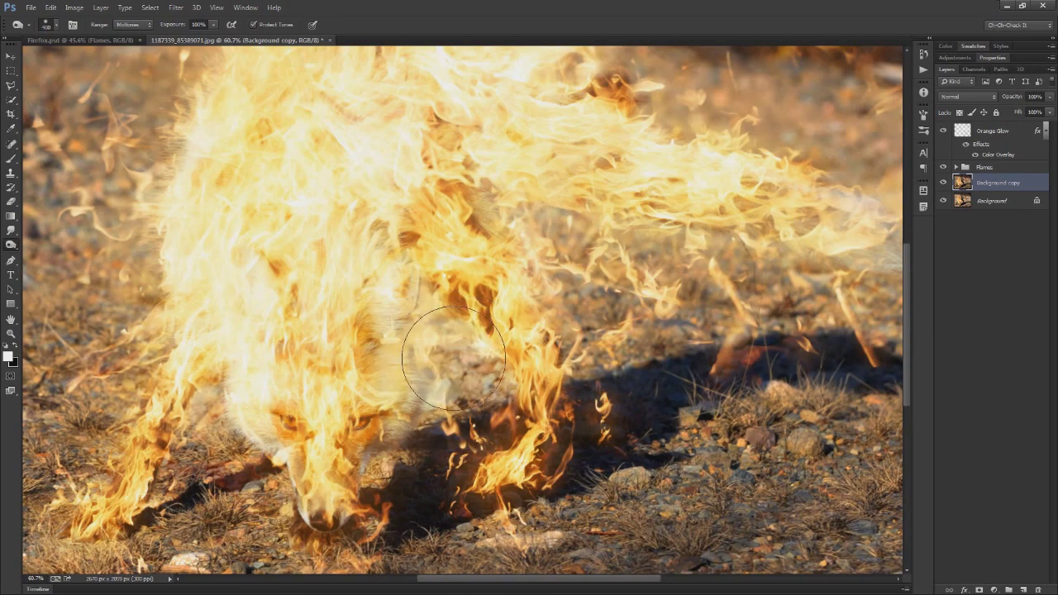
pyautogui.moveTo(454, 358); pyautogui.dragTo(413, 388)
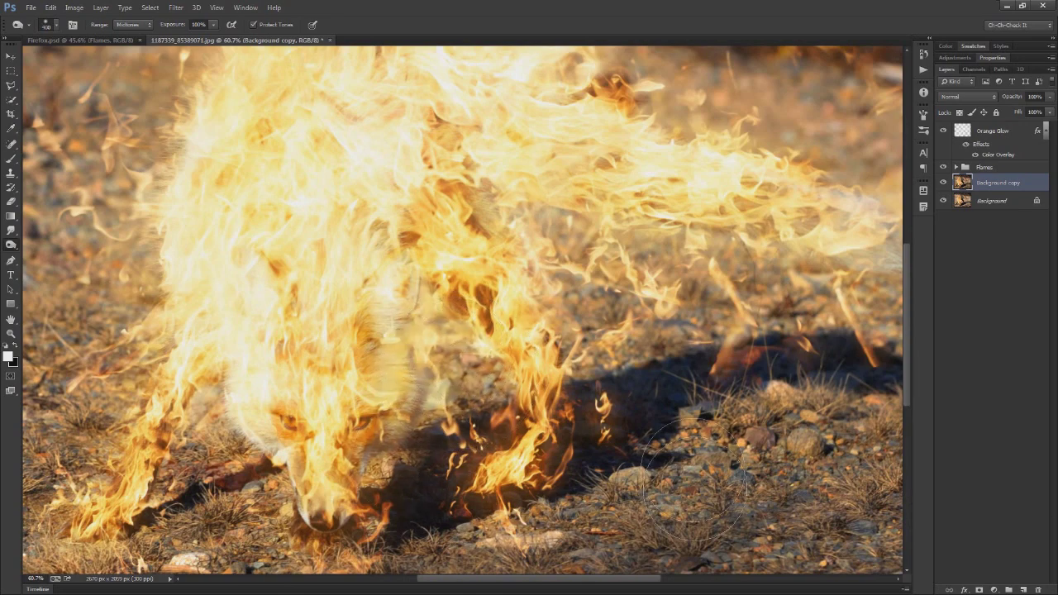
pyautogui.scroll(-3, 696, 484)
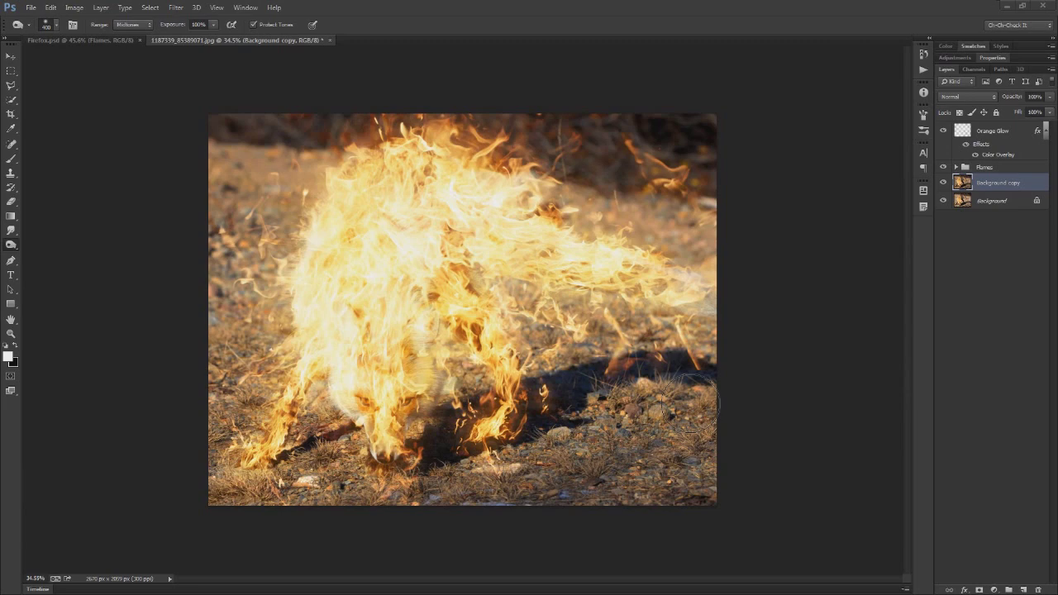
pyautogui.hotkey('ctrl', '0')
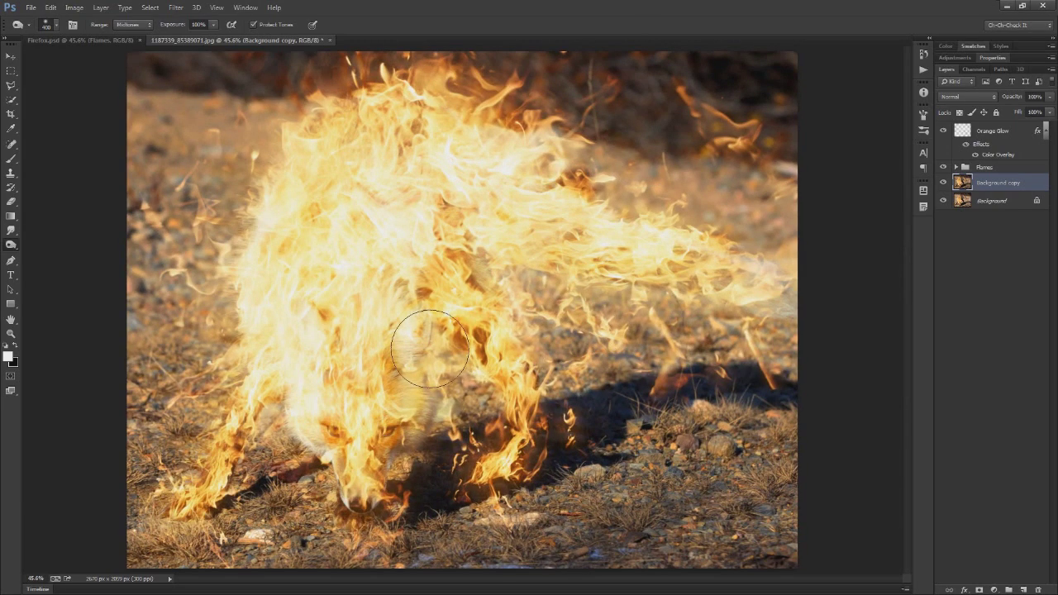
# Enlarge the Burn brush to 1300 px and darken the photo's edges and surrounding ground.
pyautogui.scroll(-1, 581, 428)
pyautogui.press(']')
pyautogui.press(']')
pyautogui.scroll(-4, 782, 478)
pyautogui.press(']')
pyautogui.press(']')
pyautogui.press(']')
pyautogui.press(']')
pyautogui.press(']')
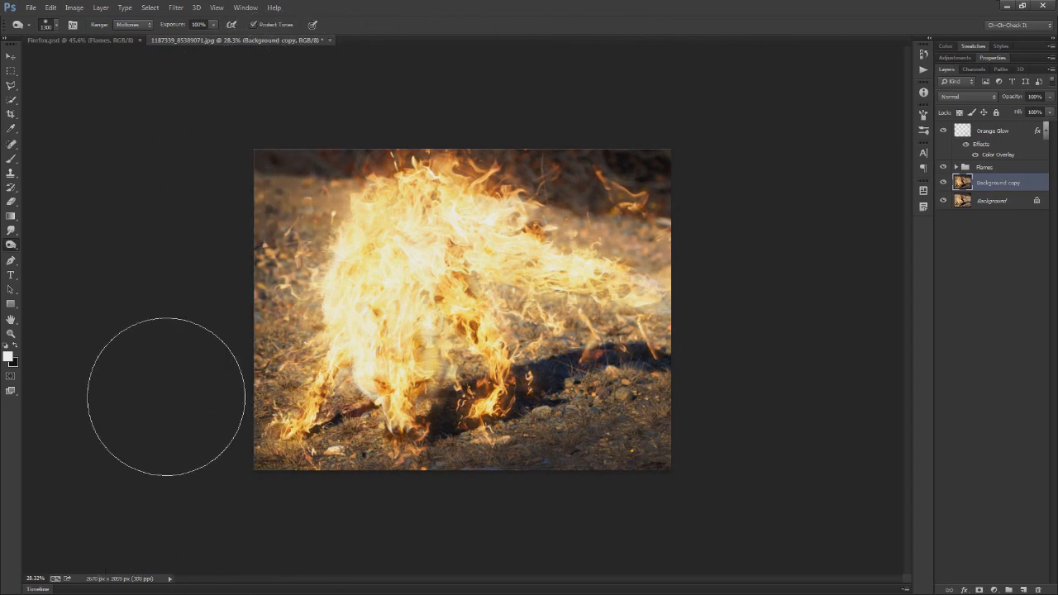
pyautogui.hotkey('ctrl', '0')
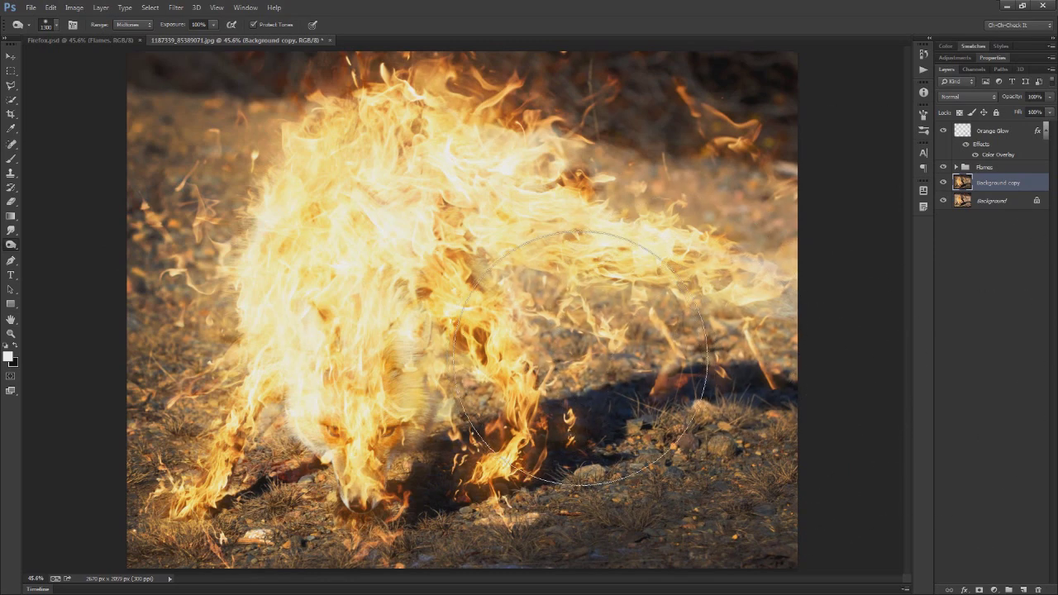
# Add a Curves adjustment above the background copy and pull the midtones down to input 147, output 106.
pyautogui.click(956, 58)
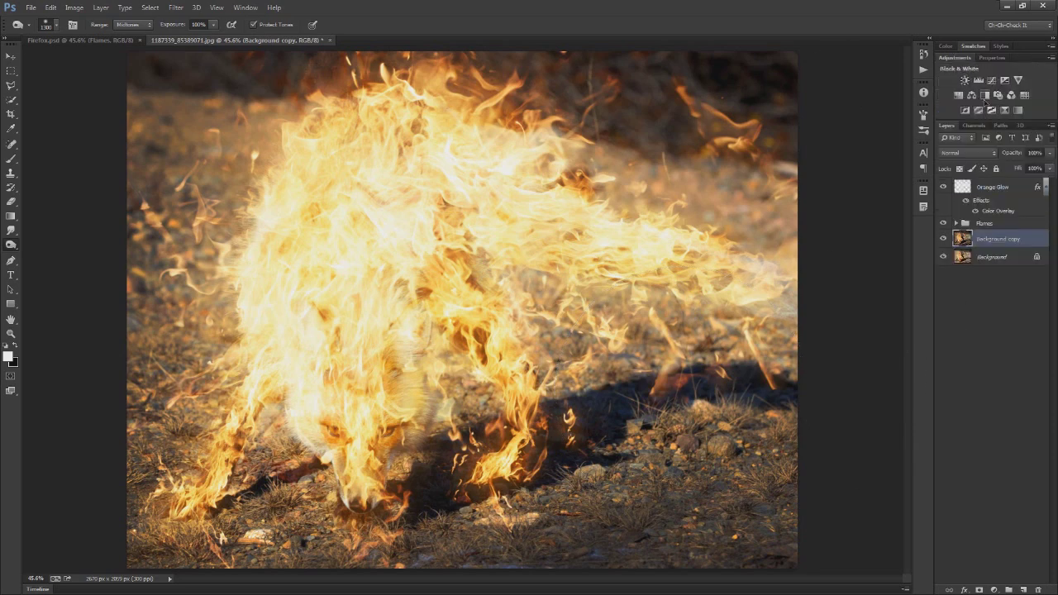
pyautogui.click(992, 80)
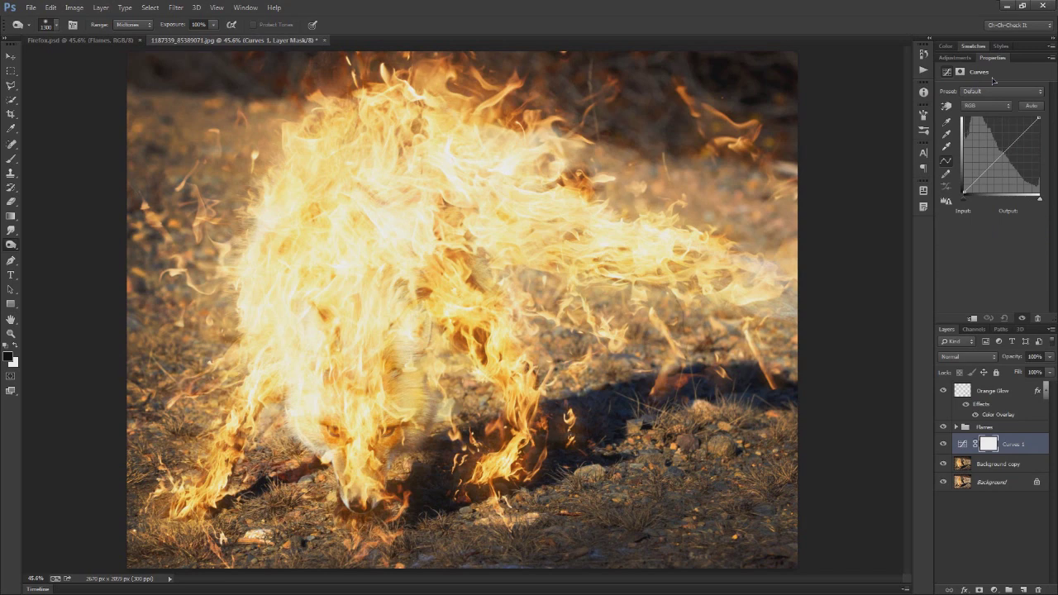
pyautogui.click(1003, 156)
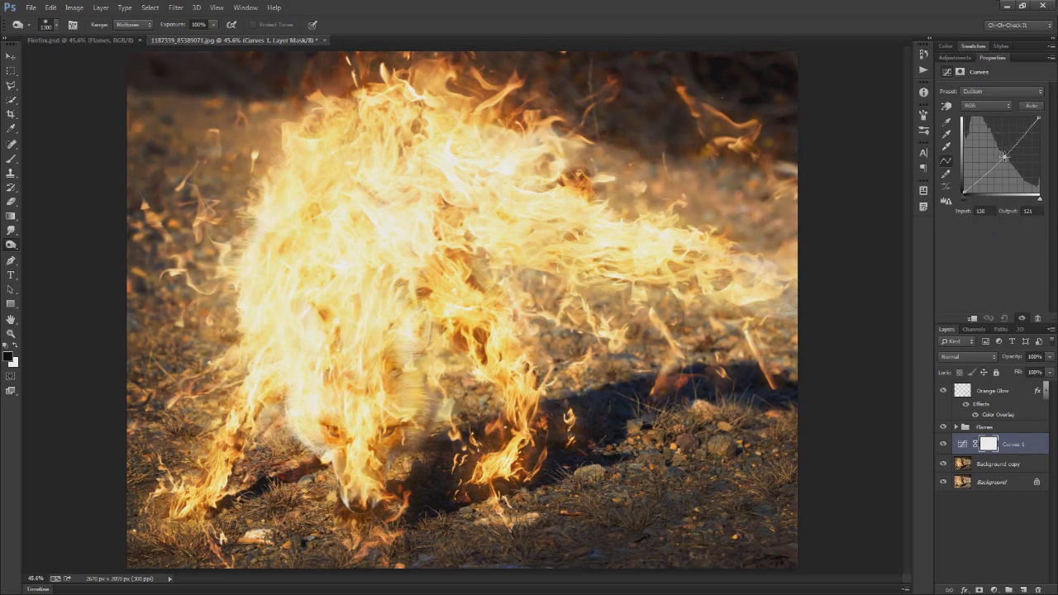
pyautogui.moveTo(1005, 160); pyautogui.dragTo(1008, 164)
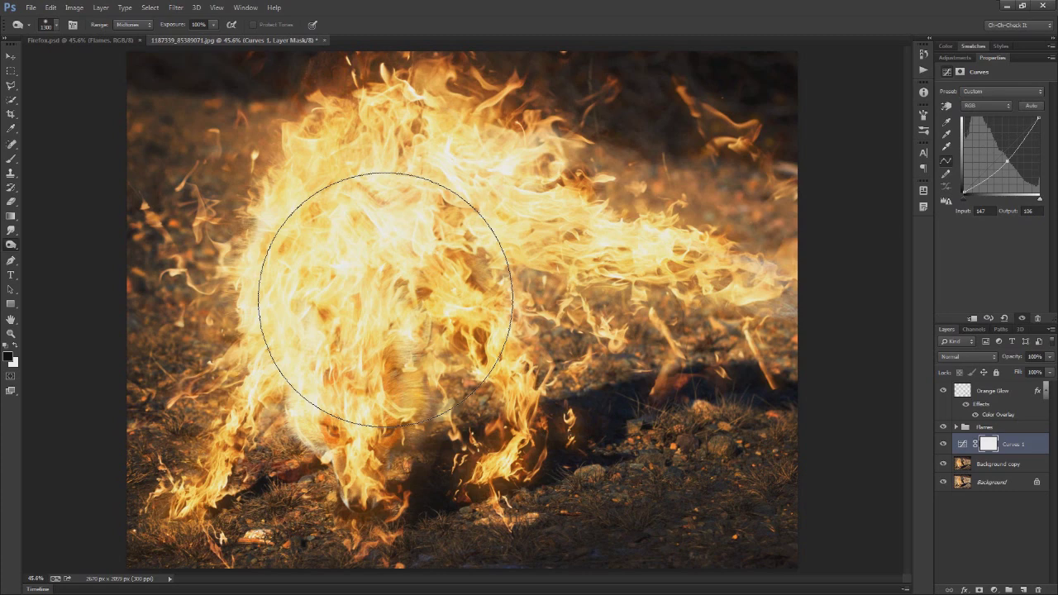
pyautogui.press('[')
pyautogui.press('[')
pyautogui.press('[')
pyautogui.press('[')
pyautogui.press('[')
pyautogui.press('[')
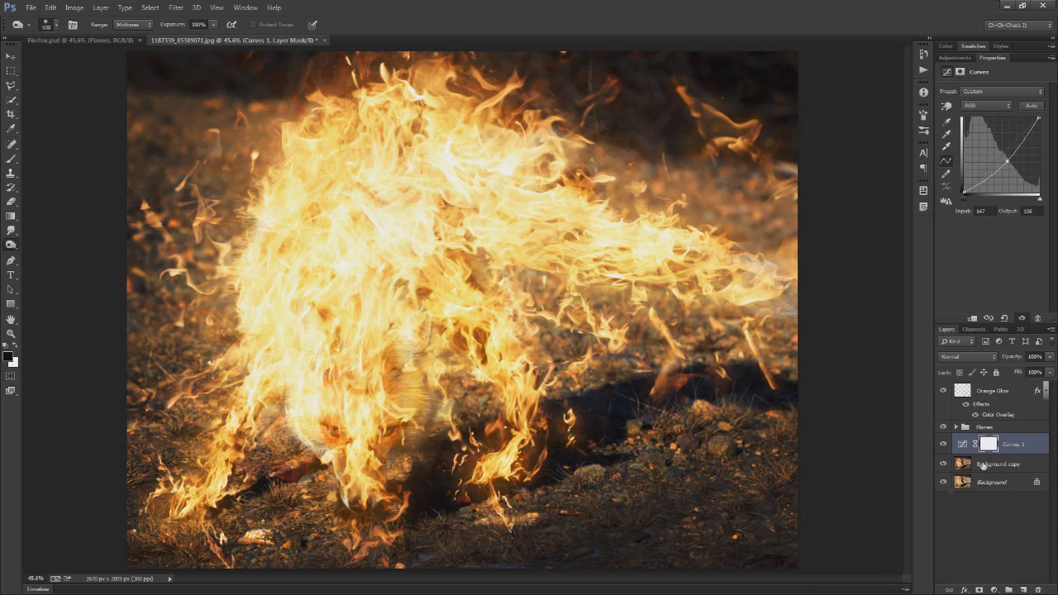
# Add a new layer named Red Glow between the Flames group and the Curves adjustment and select it.
pyautogui.click(1023, 589)
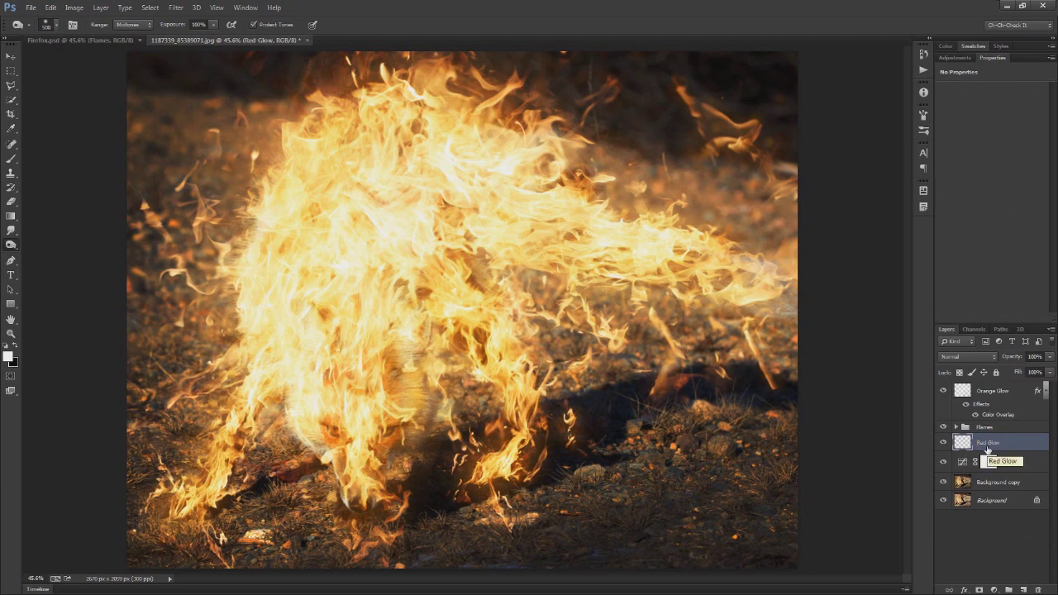
pyautogui.click(964, 466)
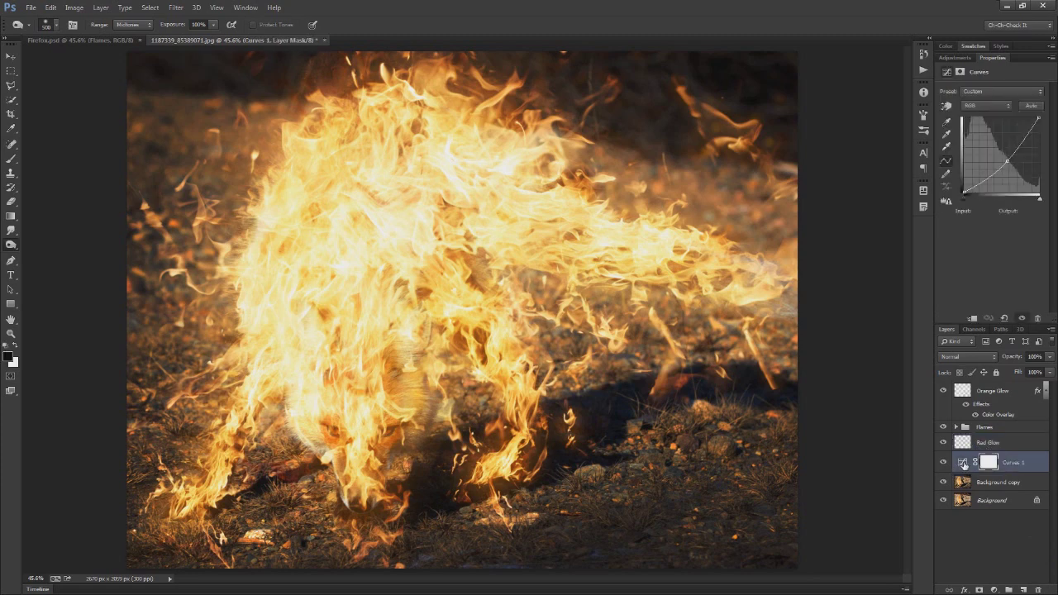
pyautogui.click(984, 429)
pyautogui.click(983, 446)
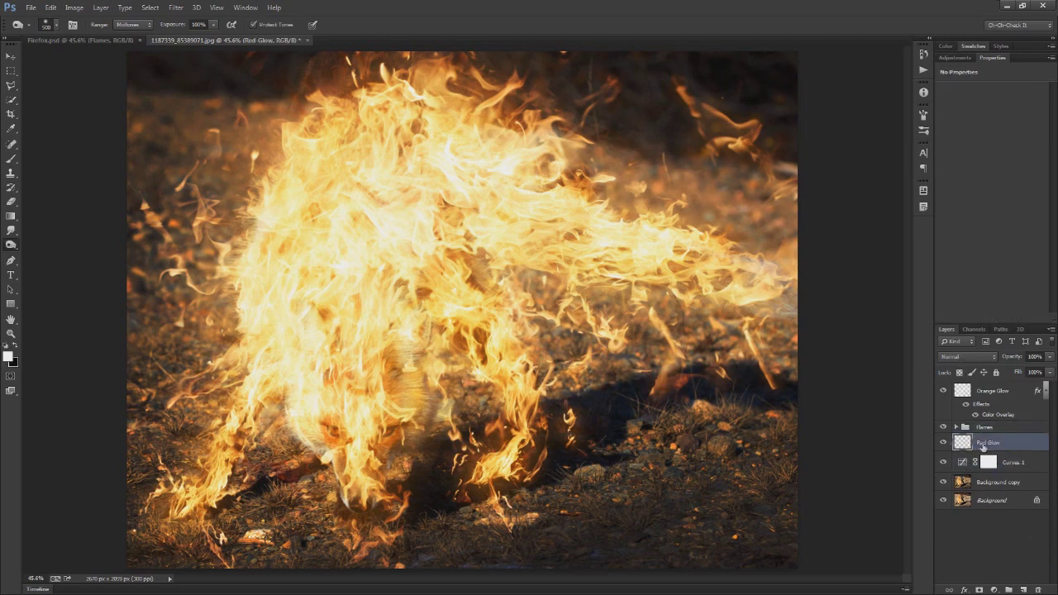
# Paint white glow with a small soft brush over the dark gaps in the flaming front leg beside the fox's face.
pyautogui.press('b')
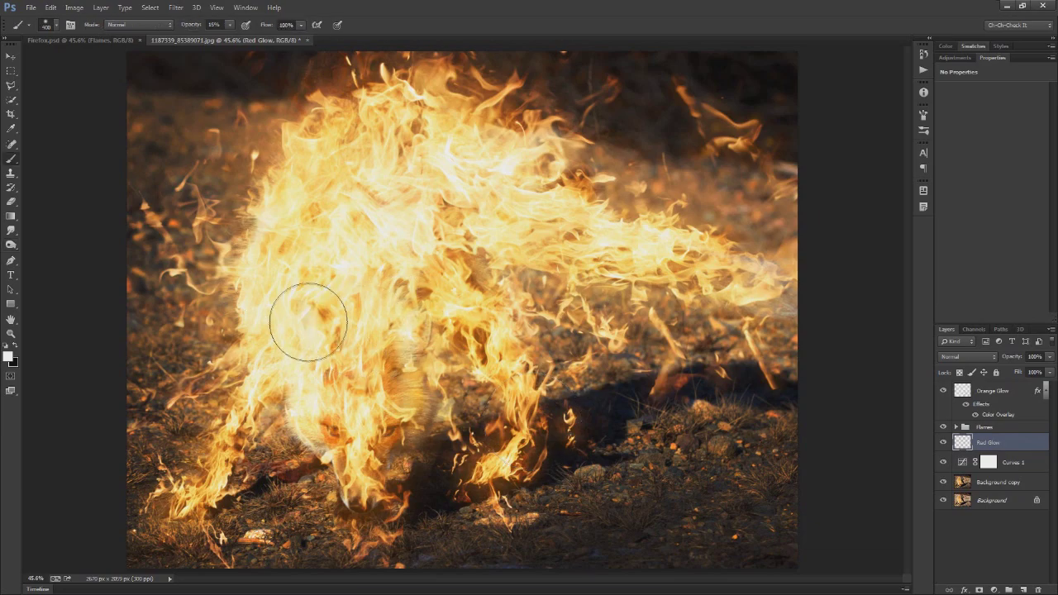
pyautogui.scroll(5, 336, 359)
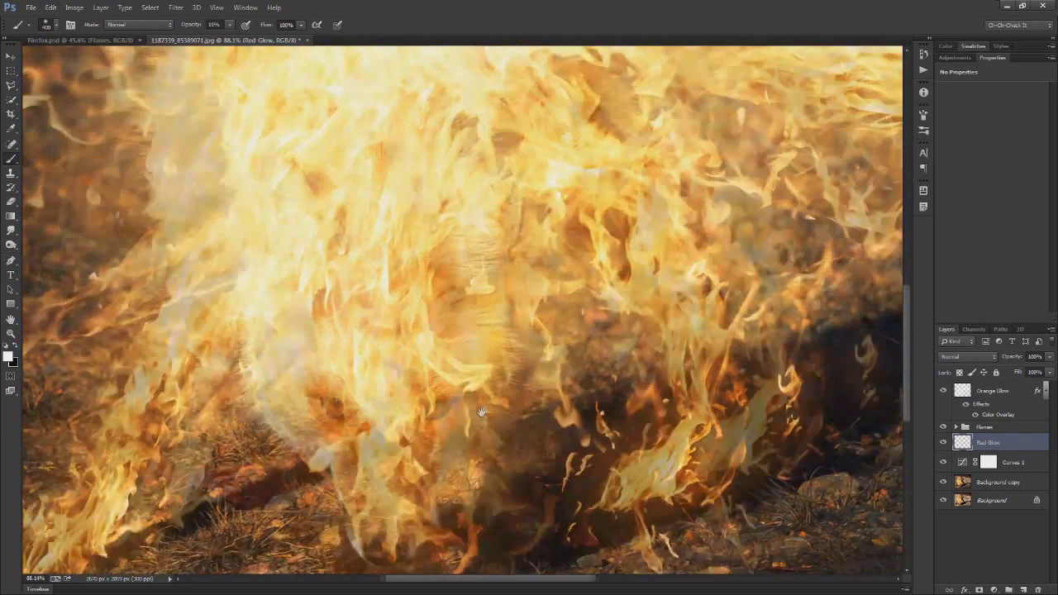
pyautogui.press('[')
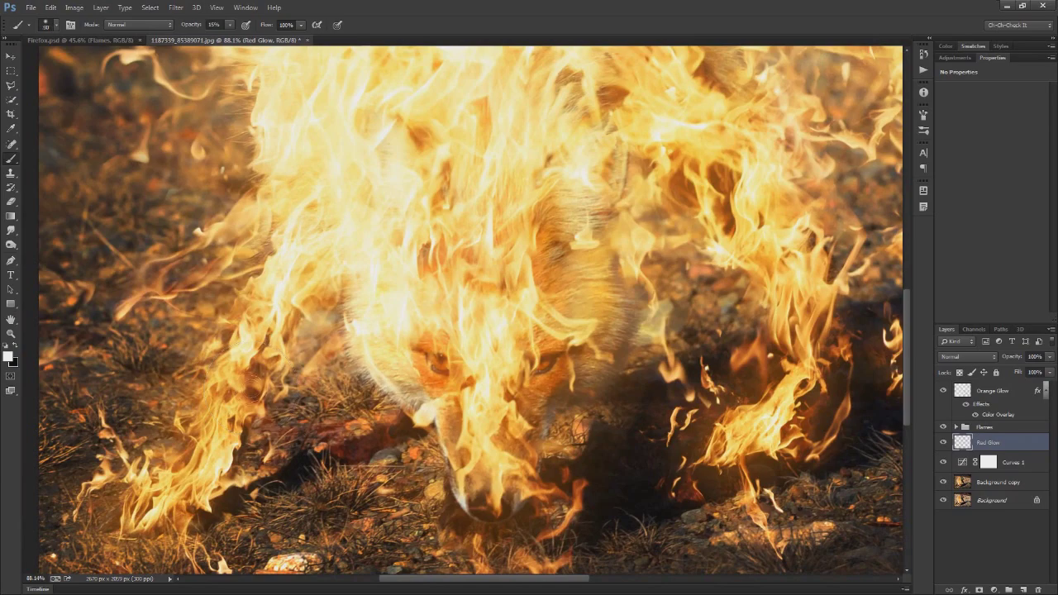
pyautogui.scroll(5, 253, 392)
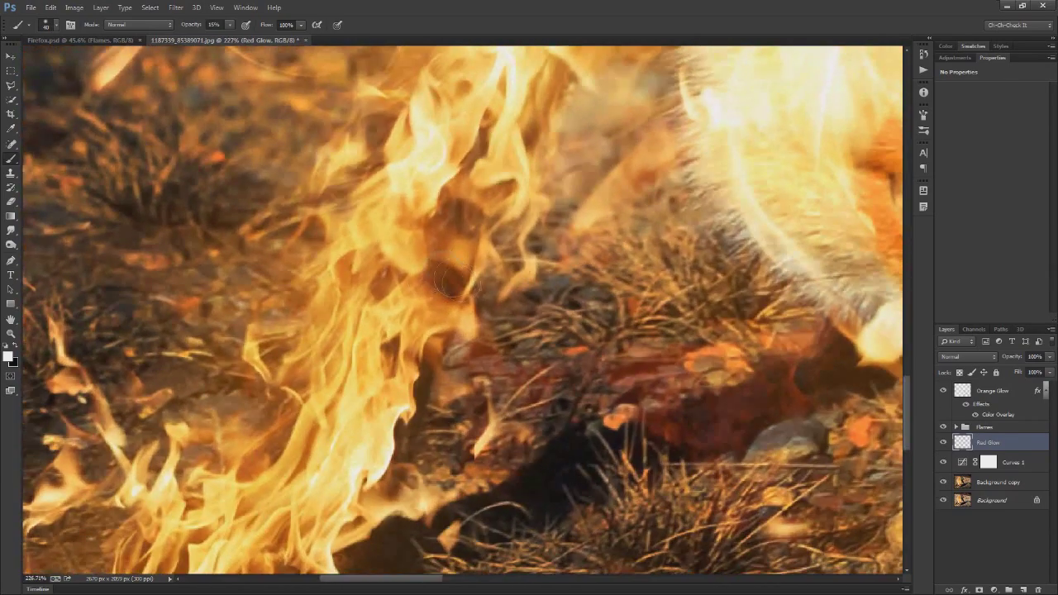
pyautogui.moveTo(451, 289); pyautogui.dragTo(432, 276)
pyautogui.moveTo(482, 248)
pyautogui.mouseDown()
pyautogui.moveTo(468, 224)
pyautogui.moveTo(438, 211)
pyautogui.moveTo(486, 134)
pyautogui.mouseUp()
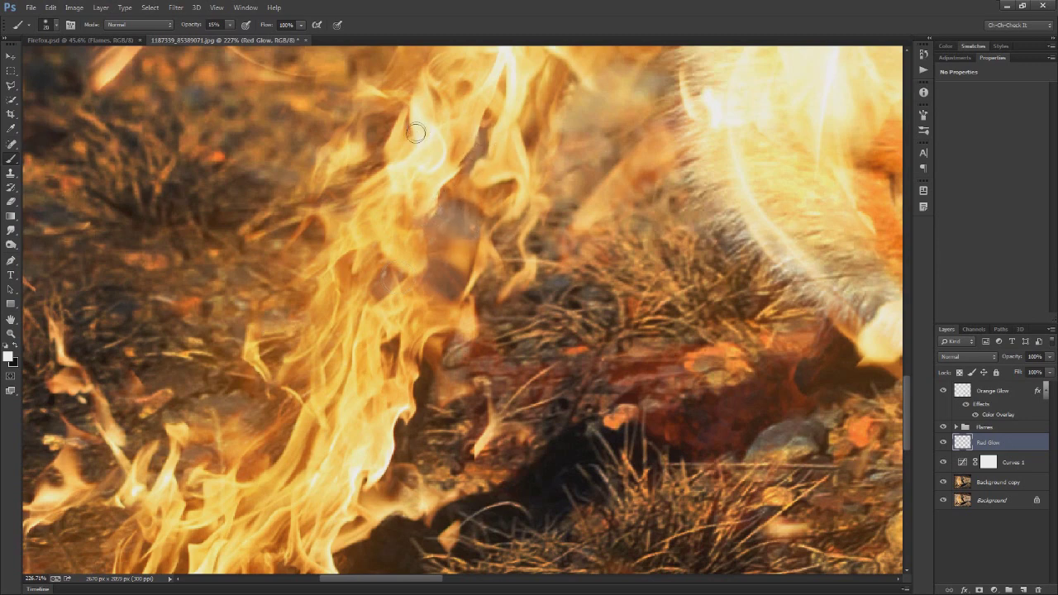
pyautogui.moveTo(432, 363)
pyautogui.mouseDown()
pyautogui.moveTo(397, 461)
pyautogui.moveTo(402, 493)
pyautogui.moveTo(436, 368)
pyautogui.moveTo(452, 388)
pyautogui.moveTo(361, 462)
pyautogui.moveTo(344, 341)
pyautogui.moveTo(366, 309)
pyautogui.mouseUp()
pyautogui.press(']')
pyautogui.moveTo(274, 370)
pyautogui.mouseDown()
pyautogui.moveTo(189, 473)
pyautogui.moveTo(185, 455)
pyautogui.moveTo(308, 477)
pyautogui.moveTo(282, 458)
pyautogui.moveTo(255, 460)
pyautogui.moveTo(246, 405)
pyautogui.mouseUp()
# Enlarge the brush to 70 px and paint white glow over the flames around the fox's head.
pyautogui.scroll(-6, 276, 425)
pyautogui.moveTo(631, 401)
pyautogui.mouseDown()
pyautogui.moveTo(471, 411)
pyautogui.moveTo(409, 499)
pyautogui.mouseUp()
pyautogui.scroll(3, 487, 382)
pyautogui.press(']')
pyautogui.press(']')
pyautogui.press(']')
pyautogui.moveTo(487, 372)
pyautogui.mouseDown()
pyautogui.moveTo(482, 428)
pyautogui.moveTo(516, 476)
pyautogui.moveTo(557, 455)
pyautogui.moveTo(596, 389)
pyautogui.moveTo(573, 330)
pyautogui.moveTo(687, 215)
pyautogui.mouseUp()
pyautogui.moveTo(593, 149)
pyautogui.mouseDown()
pyautogui.moveTo(569, 297)
pyautogui.moveTo(457, 280)
pyautogui.mouseUp()
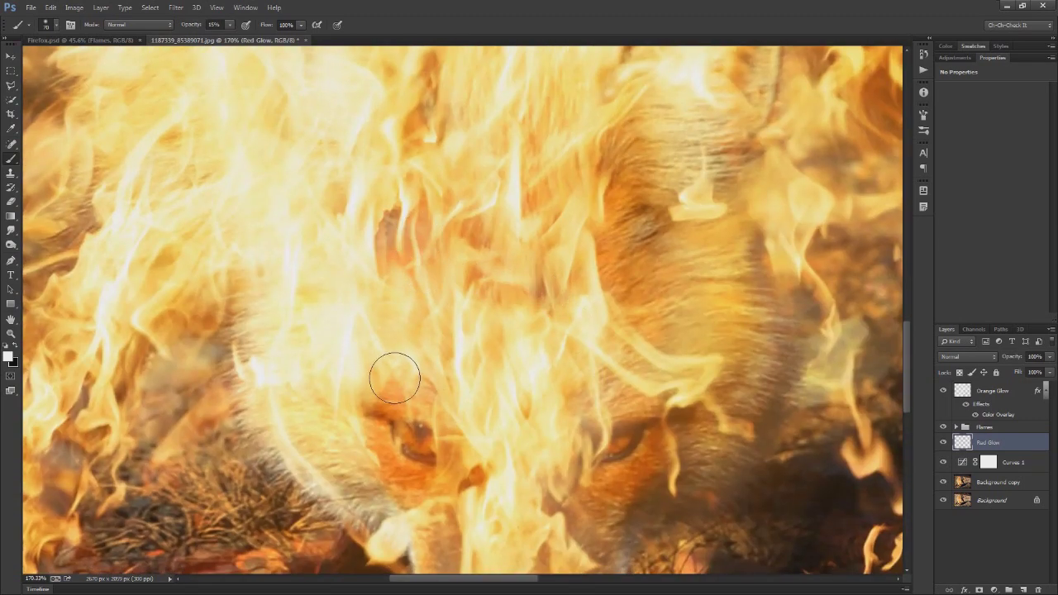
# Paint white glow over the lower part of the burning leg beside the shadow.
pyautogui.scroll(-2, 394, 378)
pyautogui.moveTo(718, 472); pyautogui.dragTo(462, 337)
pyautogui.scroll(2, 462, 337)
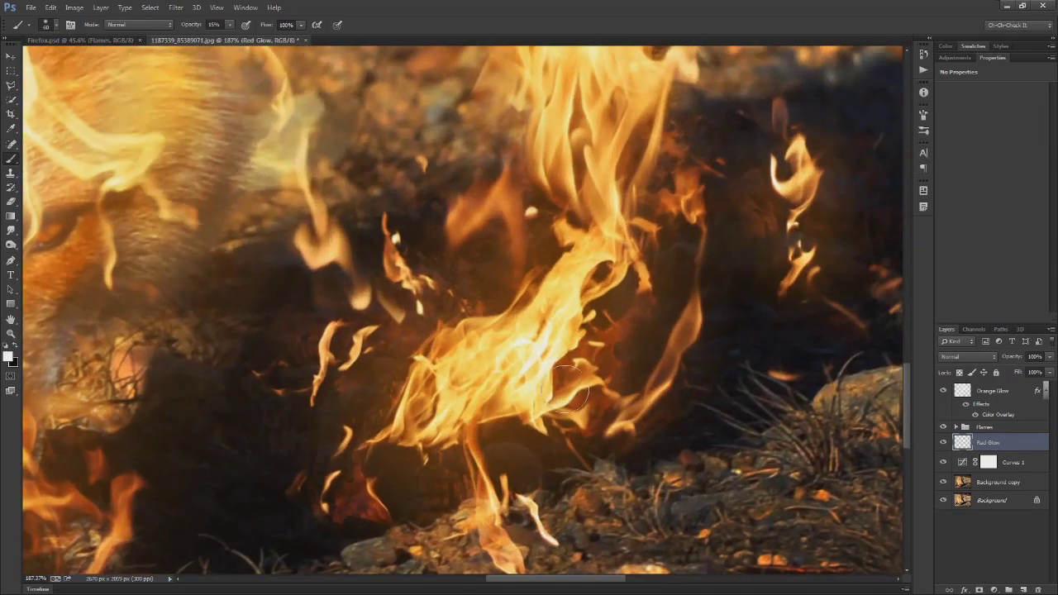
pyautogui.moveTo(519, 413)
pyautogui.mouseDown()
pyautogui.moveTo(481, 422)
pyautogui.moveTo(510, 367)
pyautogui.moveTo(502, 305)
pyautogui.moveTo(615, 301)
pyautogui.moveTo(640, 226)
pyautogui.moveTo(594, 344)
pyautogui.moveTo(599, 263)
pyautogui.mouseUp()
pyautogui.moveTo(537, 216); pyautogui.dragTo(532, 347)
# Paint white glow over the upper part of the same leg and the flames beside it, enlarging the brush slightly.
pyautogui.moveTo(361, 223)
pyautogui.mouseDown()
pyautogui.moveTo(377, 289)
pyautogui.moveTo(472, 478)
pyautogui.mouseUp()
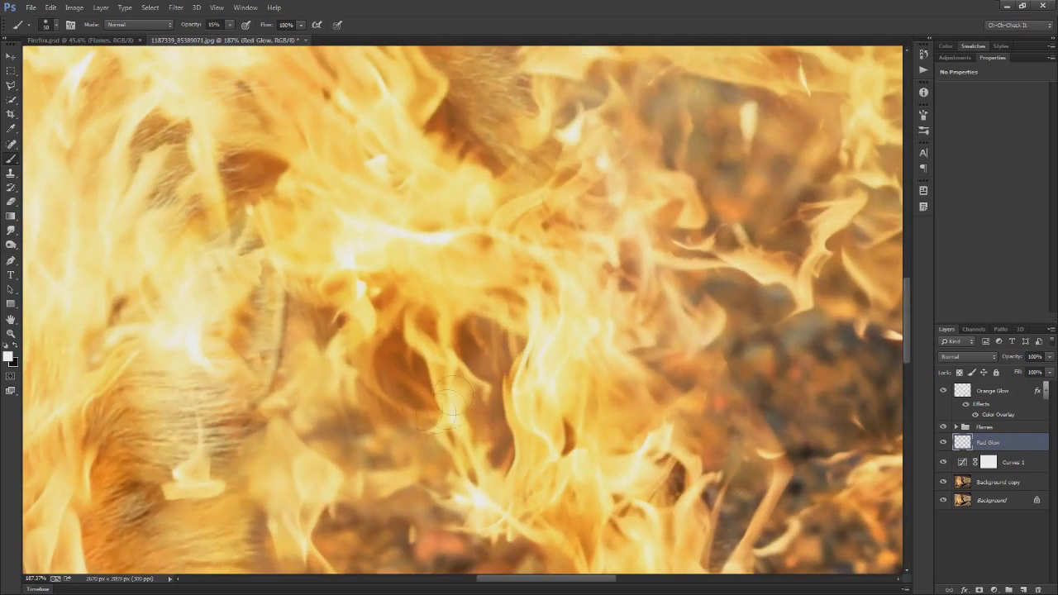
pyautogui.moveTo(471, 273); pyautogui.dragTo(512, 467)
pyautogui.moveTo(538, 331)
pyautogui.mouseDown()
pyautogui.moveTo(446, 331)
pyautogui.moveTo(479, 349)
pyautogui.mouseUp()
pyautogui.press(']')
pyautogui.press(']')
pyautogui.scroll(-2, 487, 351)
pyautogui.moveTo(463, 157)
pyautogui.mouseDown()
pyautogui.moveTo(473, 345)
pyautogui.moveTo(484, 342)
pyautogui.mouseUp()
# Paint white glow over the flames along the fox's back and tail, enlarging the brush to 100 px.
pyautogui.scroll(2, 484, 342)
pyautogui.press(']')
pyautogui.moveTo(818, 258)
pyautogui.mouseDown()
pyautogui.moveTo(321, 182)
pyautogui.moveTo(281, 244)
pyautogui.moveTo(174, 326)
pyautogui.mouseUp()
pyautogui.scroll(-4, 294, 248)
pyautogui.moveTo(628, 364); pyautogui.dragTo(371, 124)
pyautogui.scroll(5, 461, 202)
pyautogui.press(']')
pyautogui.press(']')
pyautogui.press(']')
pyautogui.moveTo(686, 386)
pyautogui.mouseDown()
pyautogui.moveTo(761, 389)
pyautogui.moveTo(819, 306)
pyautogui.mouseUp()
pyautogui.moveTo(827, 397); pyautogui.dragTo(450, 376)
pyautogui.moveTo(669, 406); pyautogui.dragTo(786, 371)
# Enlarge the brush to 200 px and paint white glow over the flames above the fox's face.
pyautogui.scroll(-5, 393, 357)
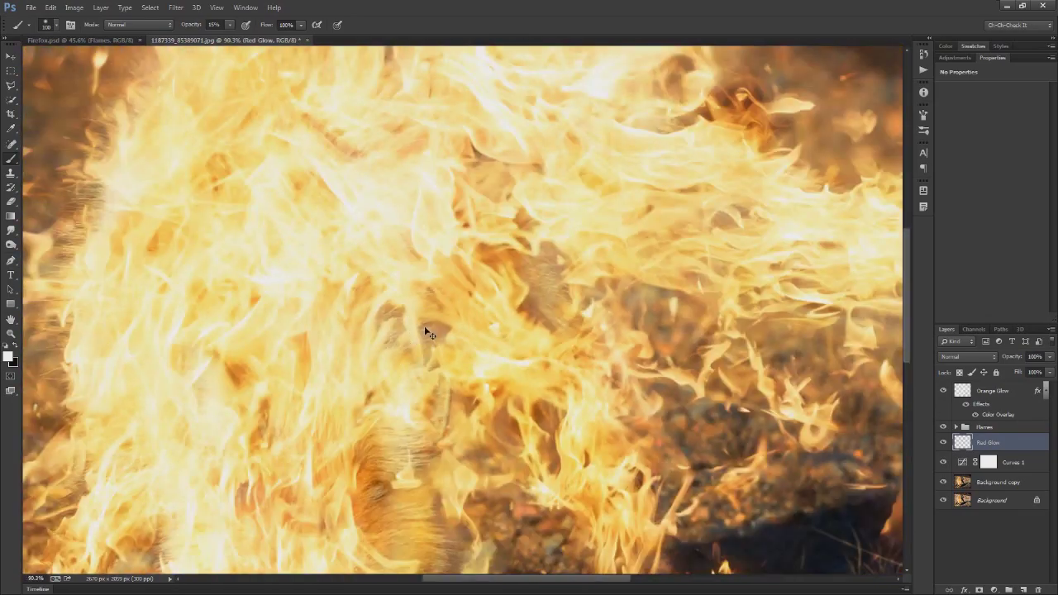
pyautogui.scroll(-3, 425, 331)
pyautogui.scroll(2, 420, 325)
pyautogui.scroll(2, 405, 362)
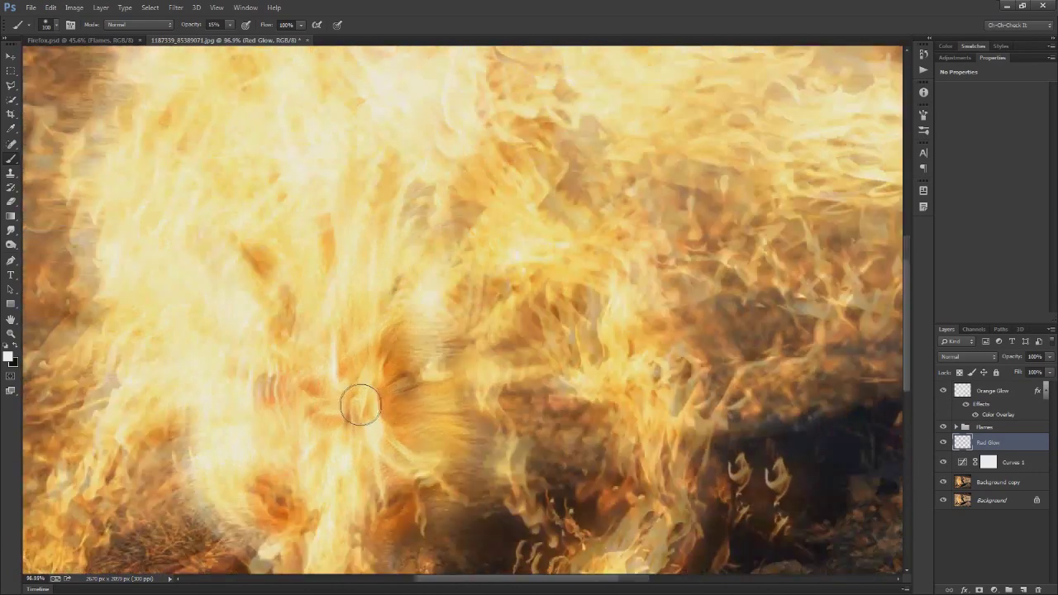
pyautogui.press(']')
pyautogui.press(']')
pyautogui.press(']')
pyautogui.press(']')
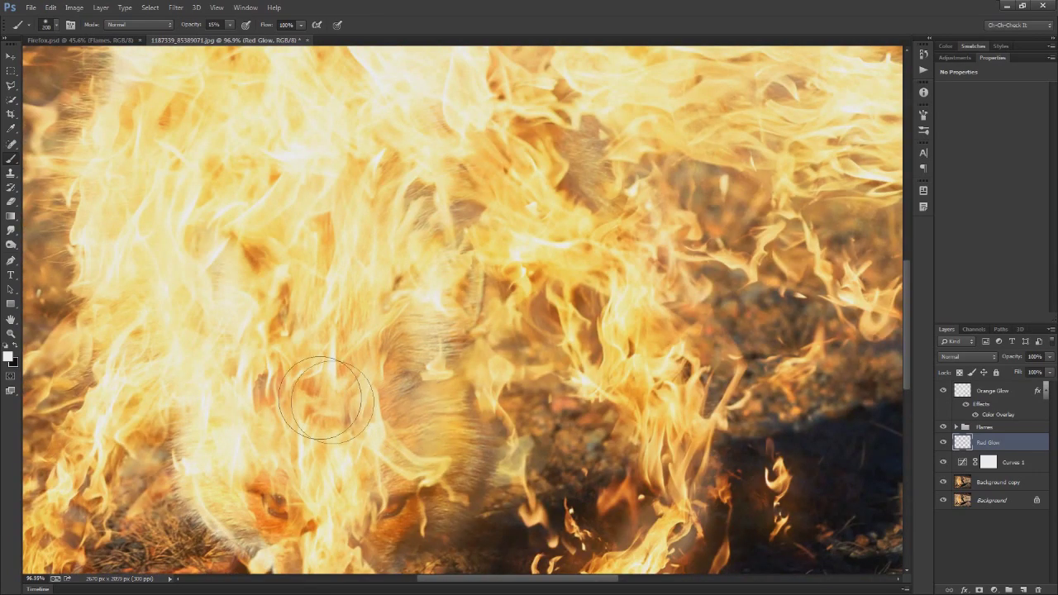
pyautogui.scroll(-2, 305, 410)
pyautogui.hotkey('ctrl', '0')
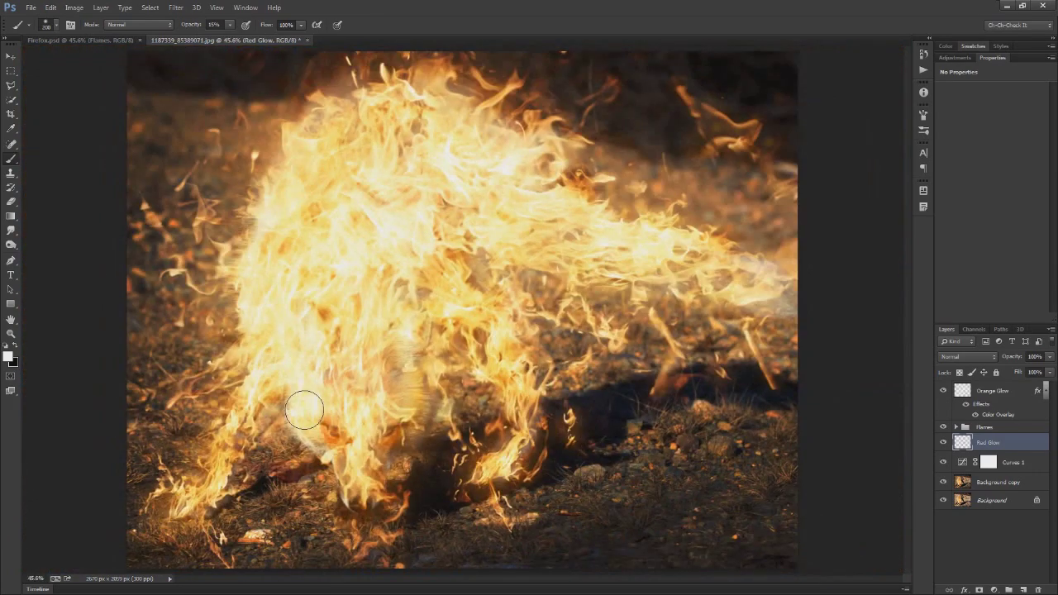
# Set the Red Glow layer's fill opacity to 0% and add a colour overlay in dark red be0000.
pyautogui.doubleClick(963, 443)
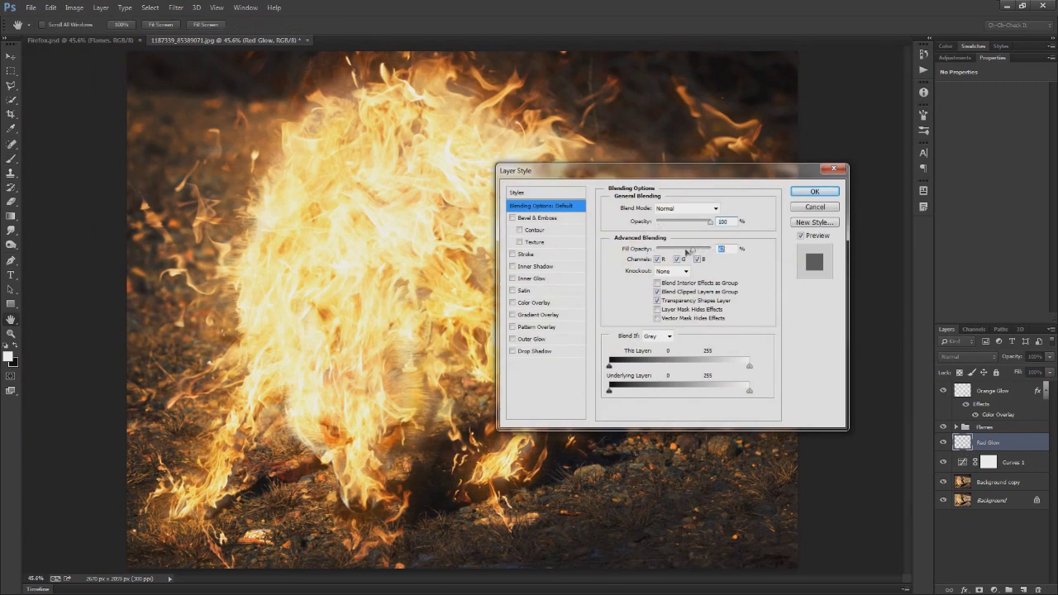
pyautogui.click(534, 302)
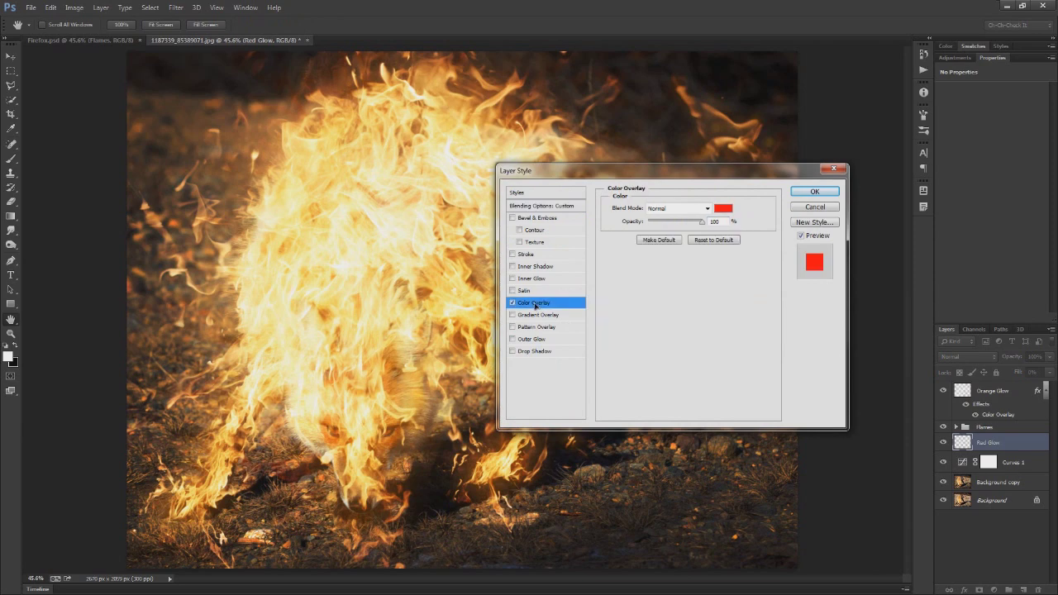
pyautogui.click(724, 209)
pyautogui.click(805, 145)
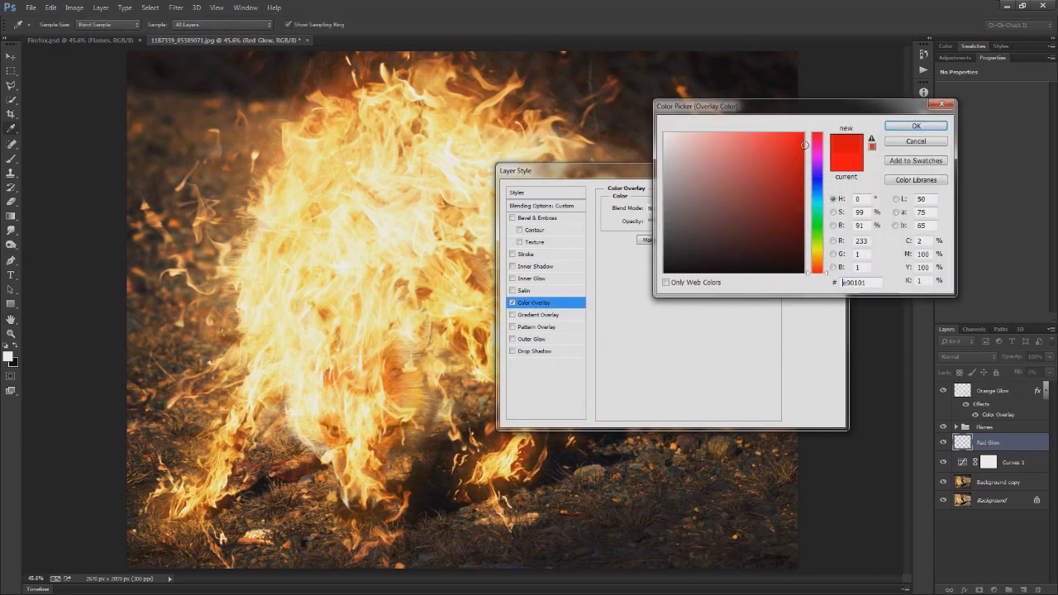
pyautogui.moveTo(819, 157); pyautogui.dragTo(823, 159)
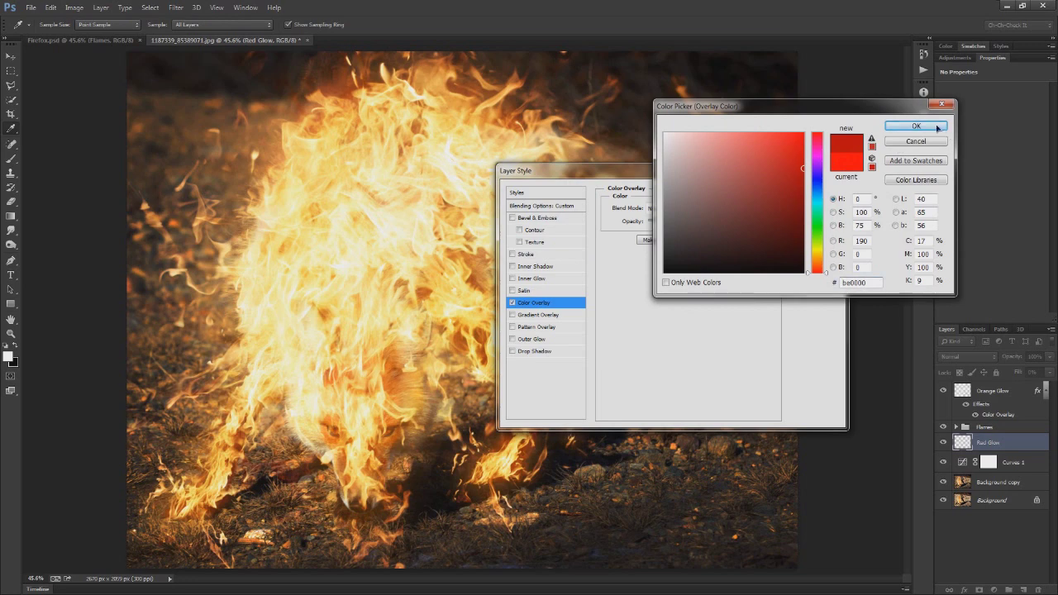
pyautogui.click(915, 126)
# Set the colour overlay's blend mode to Linear Dodge (Add) and apply the layer style.
pyautogui.click(678, 208)
pyautogui.click(691, 327)
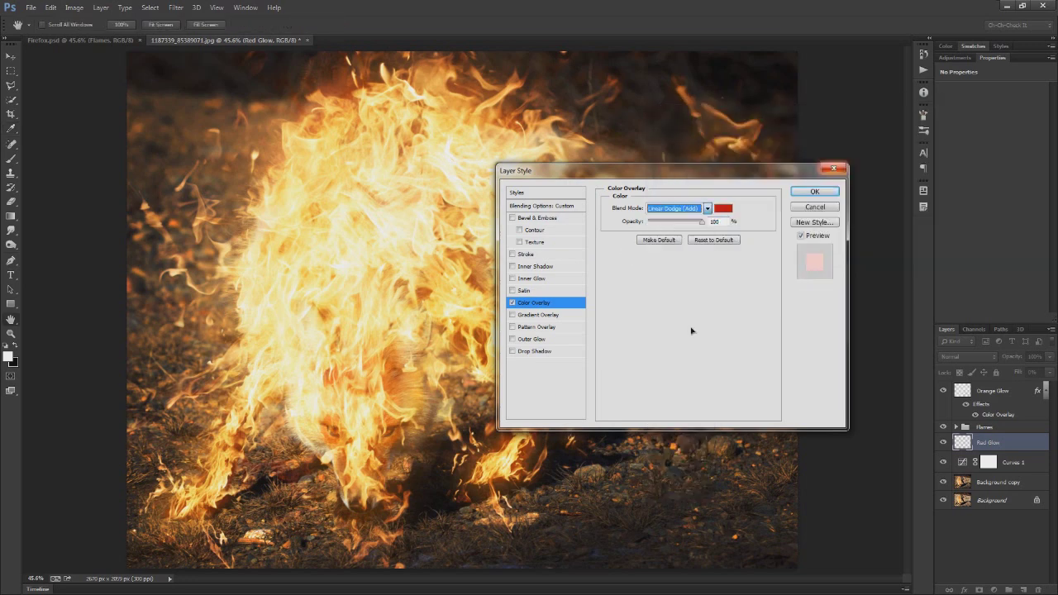
pyautogui.moveTo(742, 171)
pyautogui.mouseDown()
pyautogui.moveTo(761, 206)
pyautogui.moveTo(747, 191)
pyautogui.mouseUp()
pyautogui.click(819, 211)
# Compare the burning leg beside the shadow with the Red Glow layer hidden and shown.
pyautogui.press('b')
pyautogui.scroll(5, 554, 454)
pyautogui.scroll(5, 553, 454)
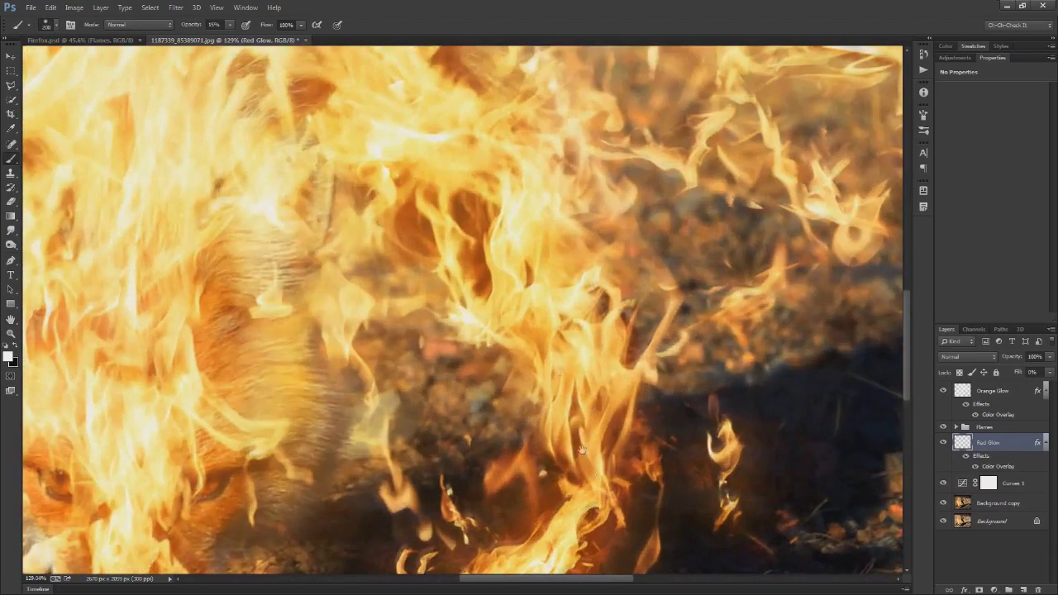
pyautogui.scroll(-3, 585, 302)
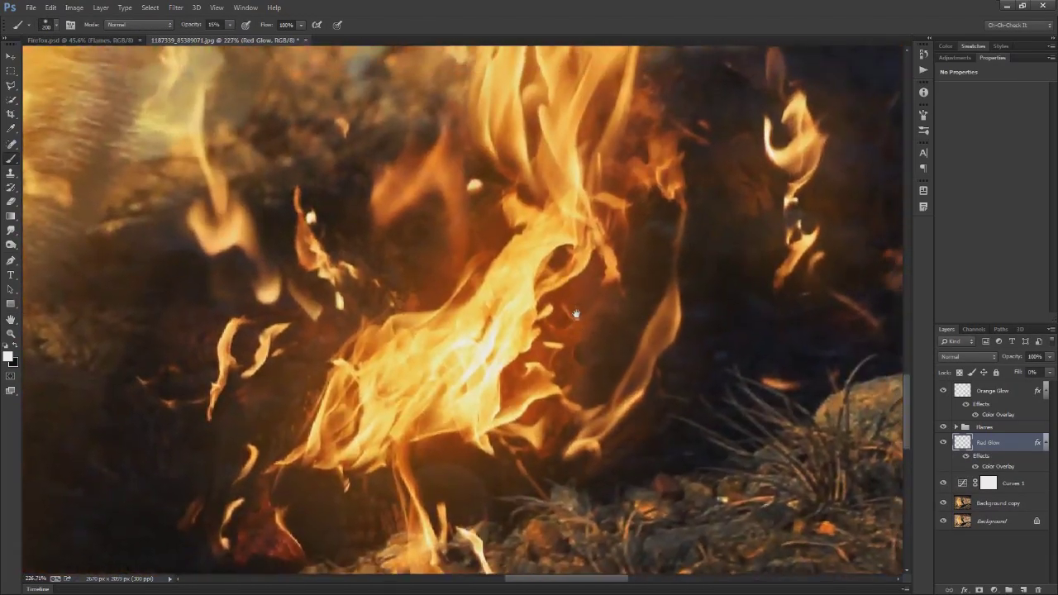
pyautogui.scroll(1, 744, 384)
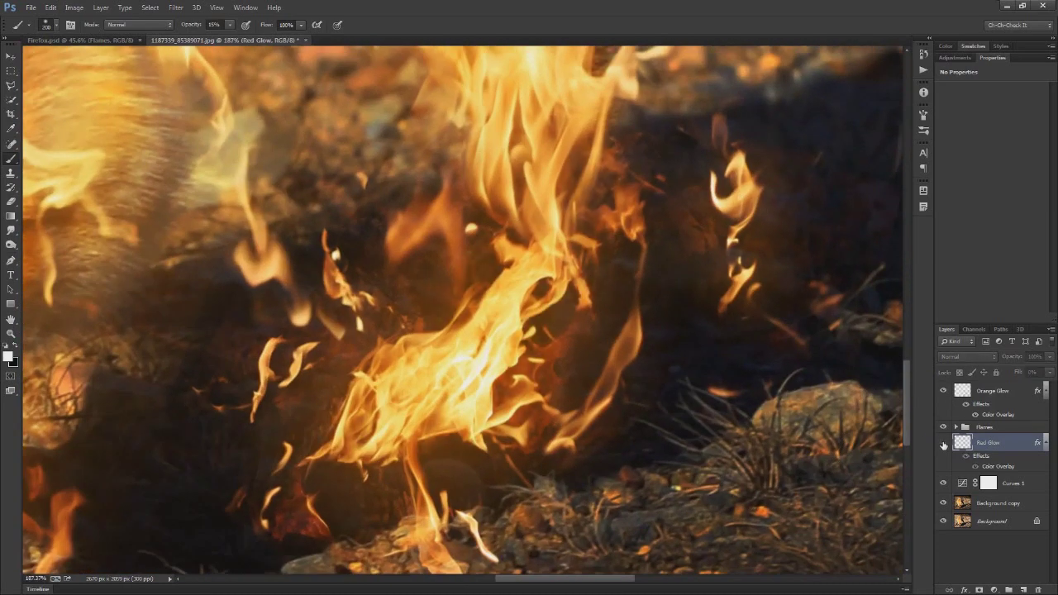
pyautogui.click(943, 444)
pyautogui.click(943, 444)
pyautogui.click(943, 444)
pyautogui.click(943, 444)
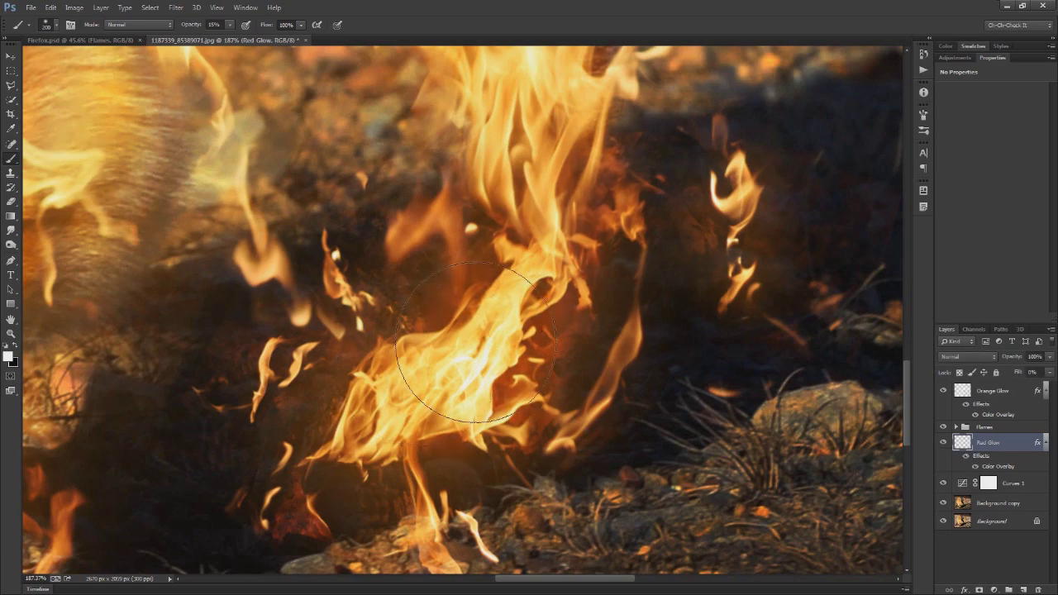
# Paint red glow over the upper part of the burning leg with the 200 px brush.
pyautogui.scroll(-3, 476, 343)
pyautogui.scroll(-3, 475, 343)
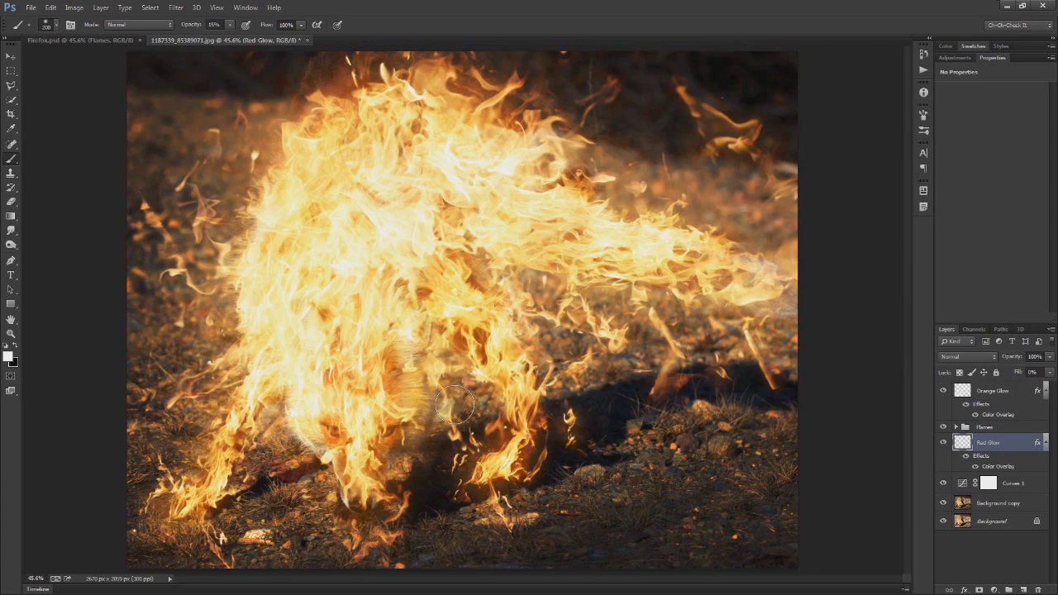
pyautogui.scroll(5, 455, 394)
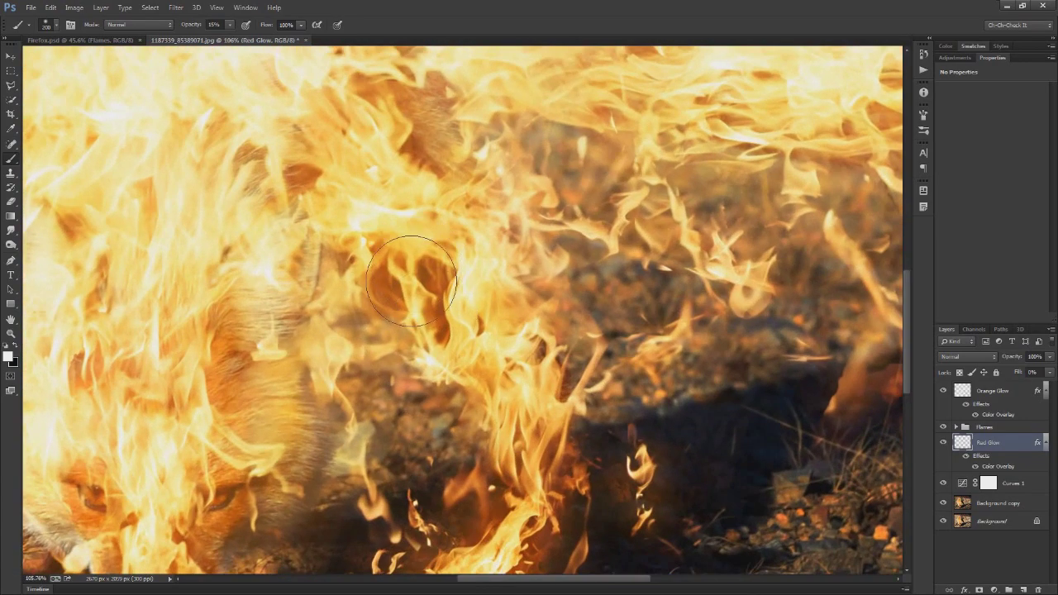
pyautogui.moveTo(388, 308); pyautogui.dragTo(481, 428)
pyautogui.scroll(-3, 480, 425)
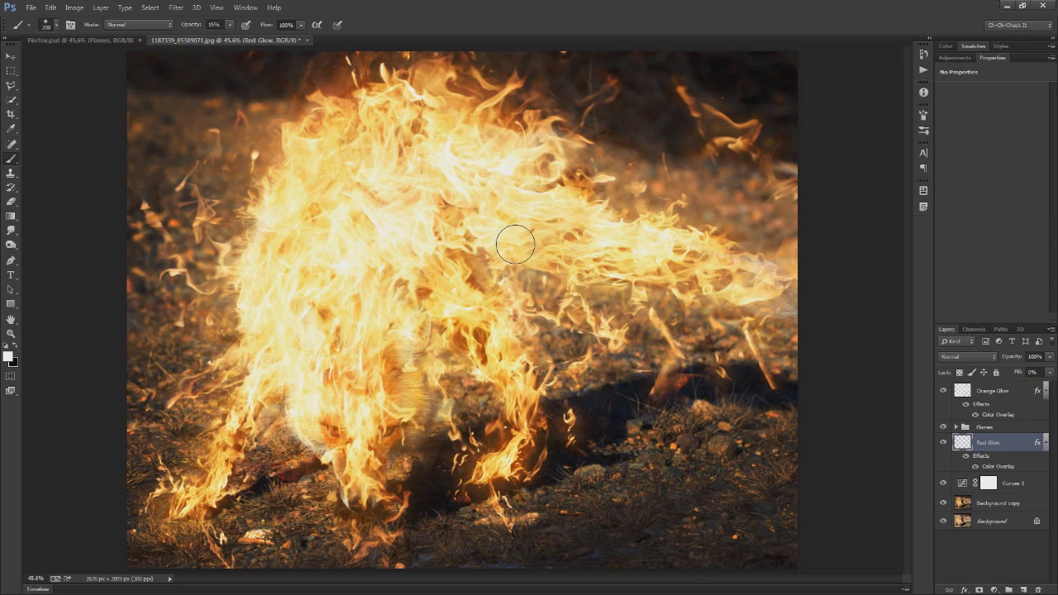
# Shrink the brush to 80 px and paint red glow over the flames along the fox's tail and back.
pyautogui.scroll(3, 519, 241)
pyautogui.press('[')
pyautogui.press('[')
pyautogui.press('[')
pyautogui.press('[')
pyautogui.press('[')
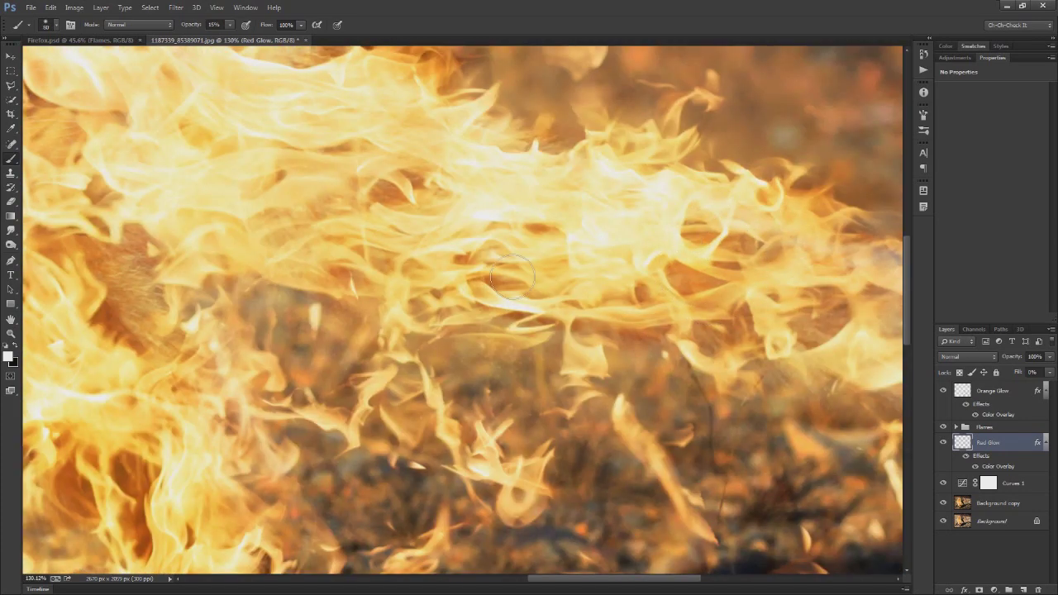
pyautogui.scroll(-2, 371, 208)
pyautogui.moveTo(371, 207); pyautogui.dragTo(545, 397)
pyautogui.scroll(4, 544, 295)
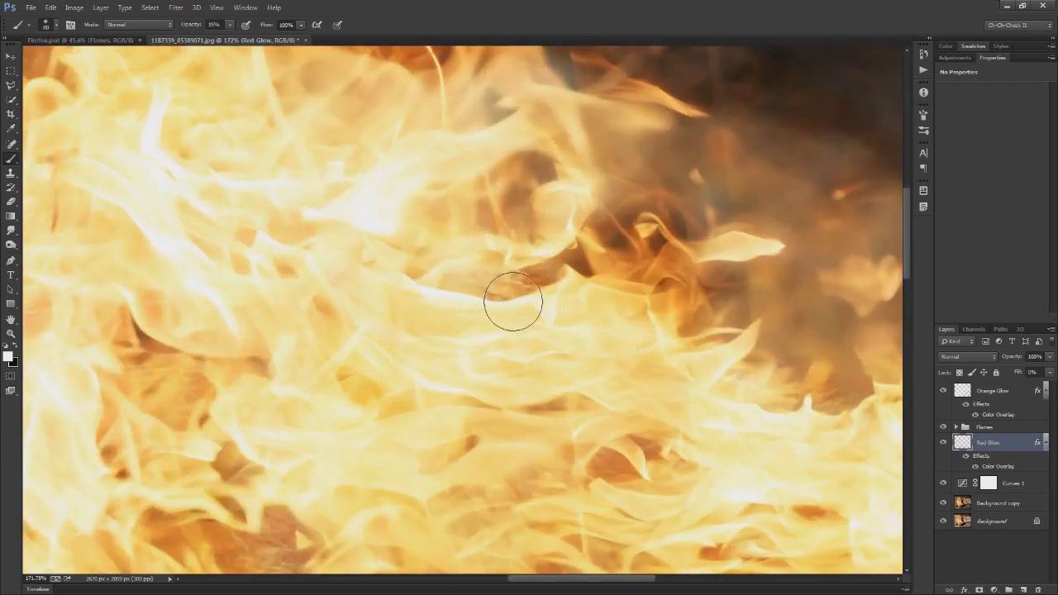
pyautogui.scroll(-5, 475, 300)
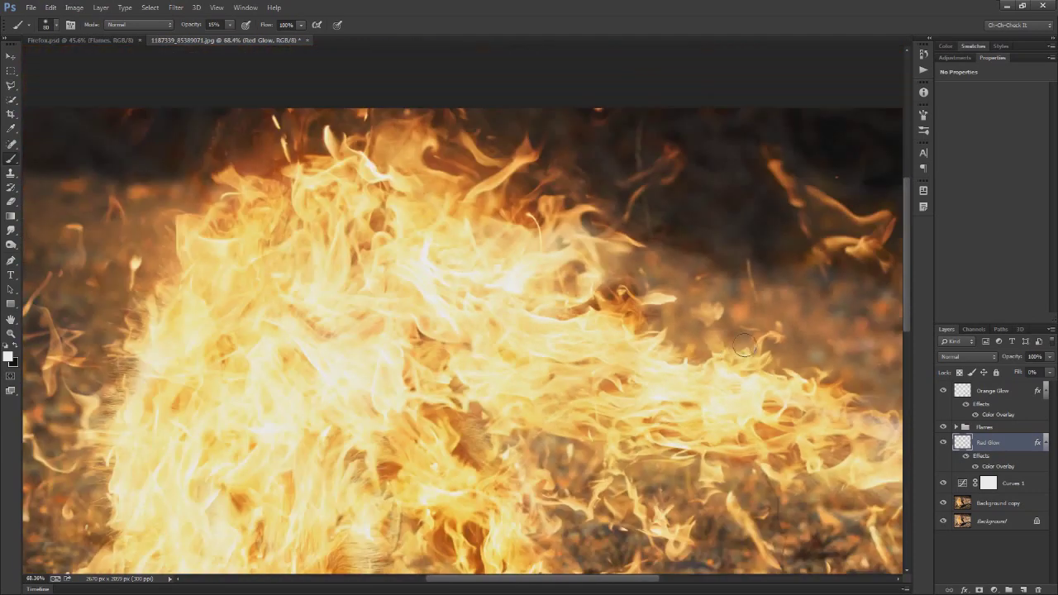
# Enlarge the brush to 125 px and paint red glow over the loose flame wisps in the dark background above the tail.
pyautogui.scroll(1, 489, 192)
pyautogui.press(']')
pyautogui.press(']')
pyautogui.press(']')
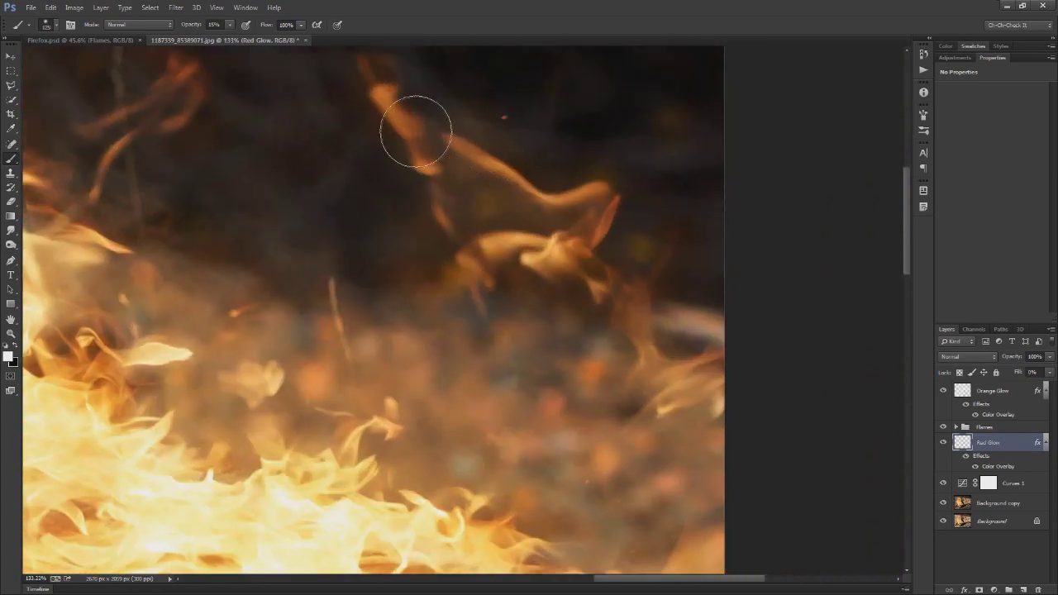
pyautogui.moveTo(413, 131)
pyautogui.mouseDown()
pyautogui.moveTo(446, 167)
pyautogui.moveTo(549, 217)
pyautogui.mouseUp()
# Paint red glow over the loose flames between the tail tip and the shadow, reducing the brush from 175 to 125 px.
pyautogui.scroll(-3, 570, 306)
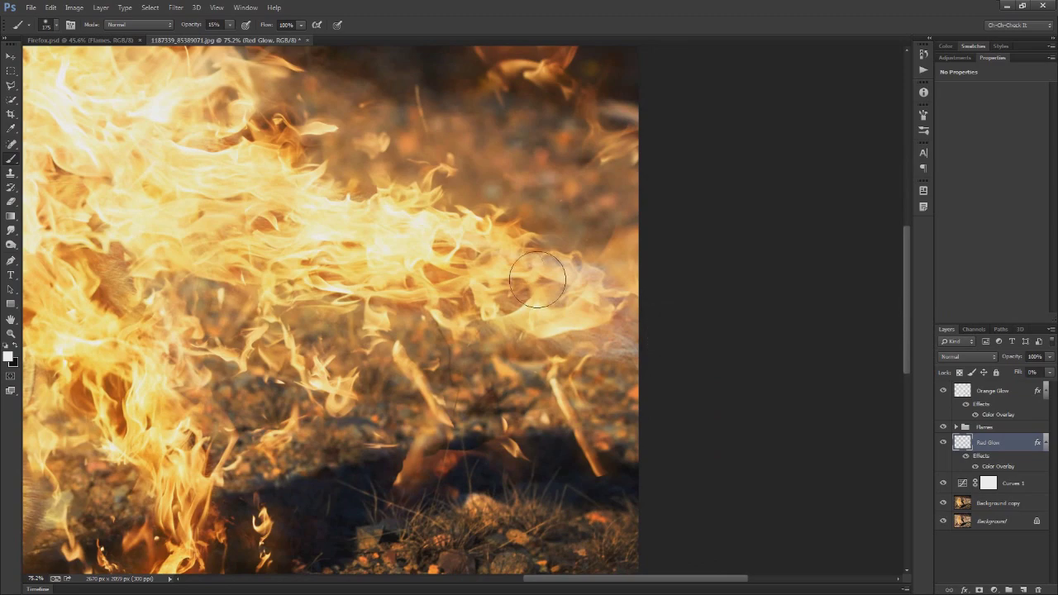
pyautogui.moveTo(512, 438); pyautogui.dragTo(523, 336)
pyautogui.scroll(5, 501, 352)
pyautogui.press('[')
pyautogui.press('[')
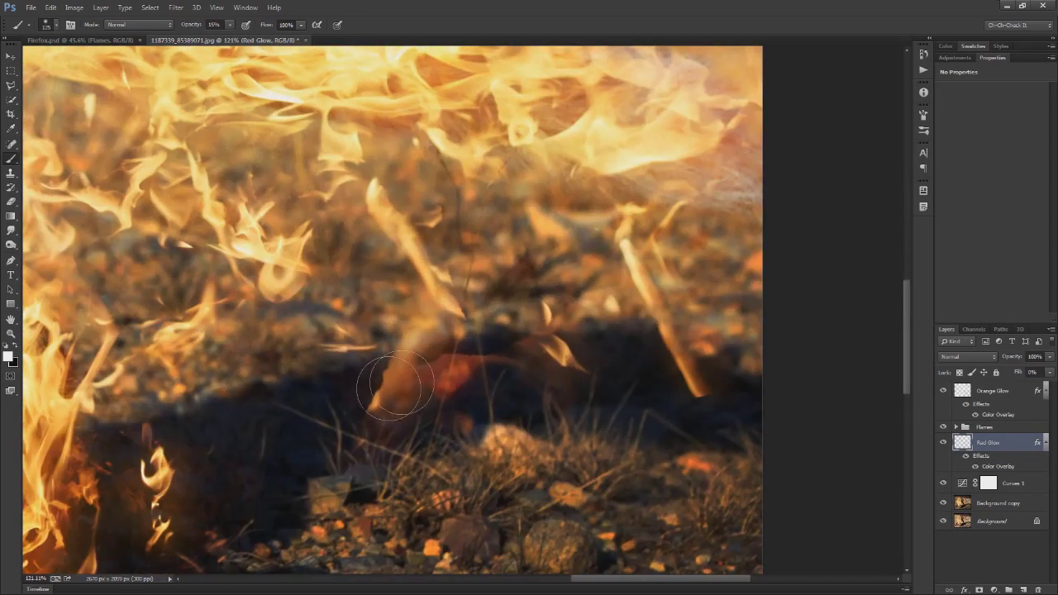
pyautogui.moveTo(273, 386); pyautogui.dragTo(501, 302)
# Shrink the brush to 50 px and paint red glow over the small flames between the leg and the tail.
pyautogui.press('[')
pyautogui.press('[')
pyautogui.press('[')
pyautogui.press('[')
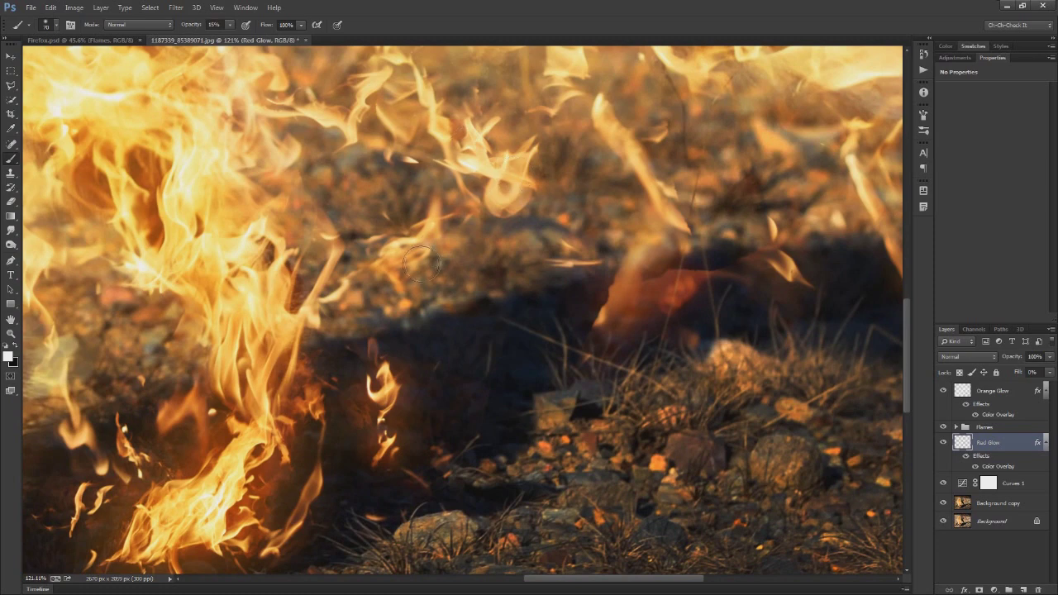
pyautogui.moveTo(398, 184); pyautogui.dragTo(479, 331)
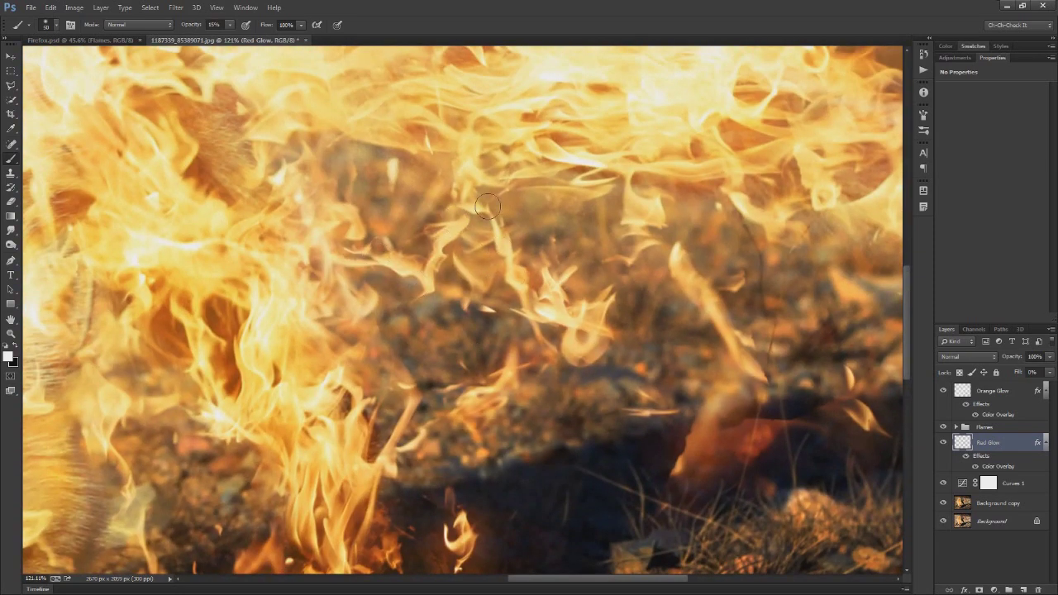
pyautogui.scroll(-3, 618, 215)
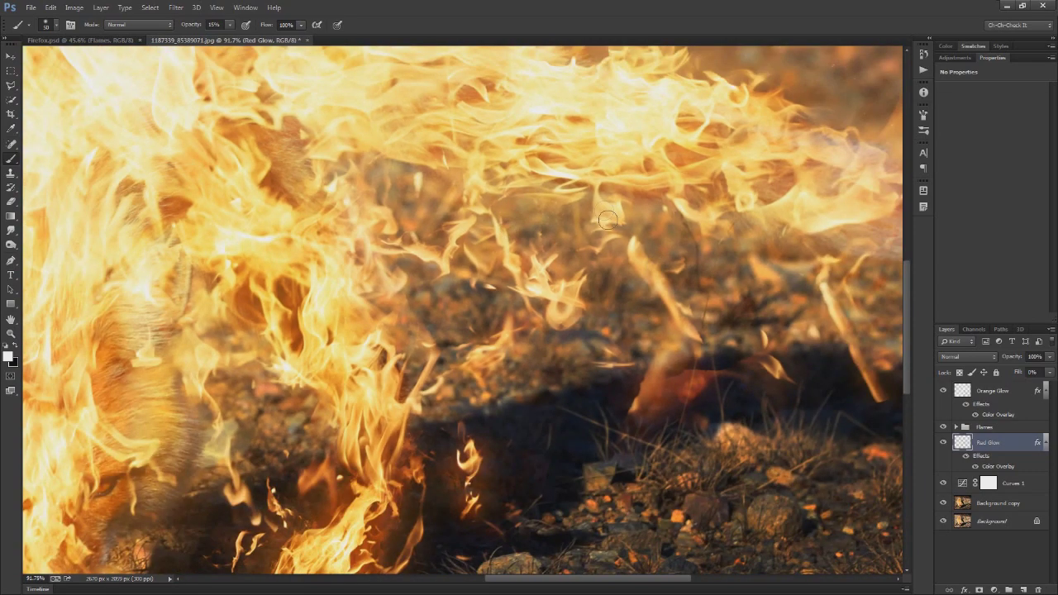
pyautogui.hotkey('ctrl', '0')
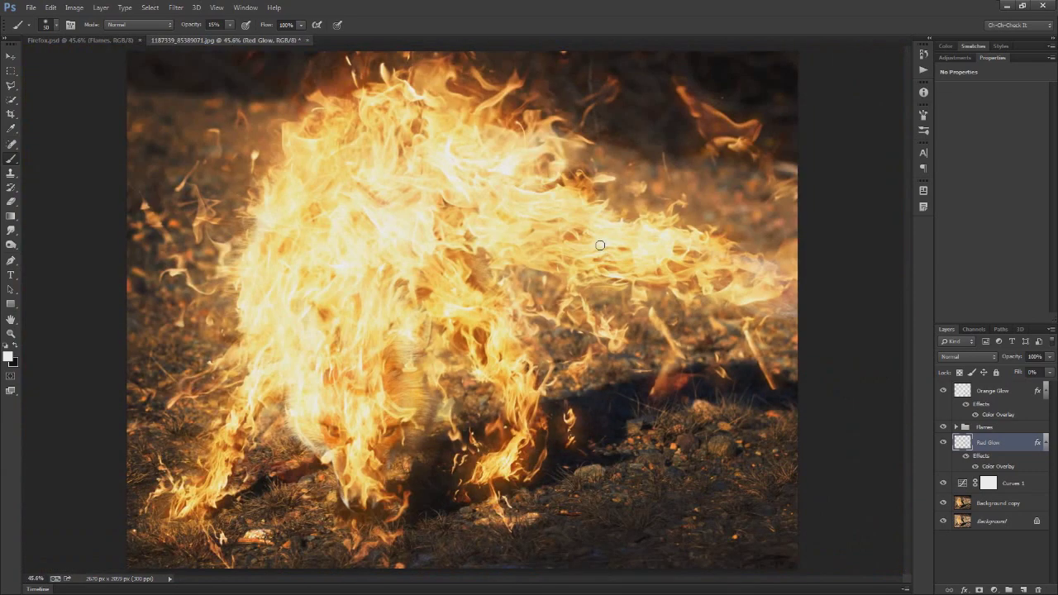
# Collapse the effects of both glow layers and add a Curves adjustment layer above Orange Glow.
pyautogui.click(1039, 444)
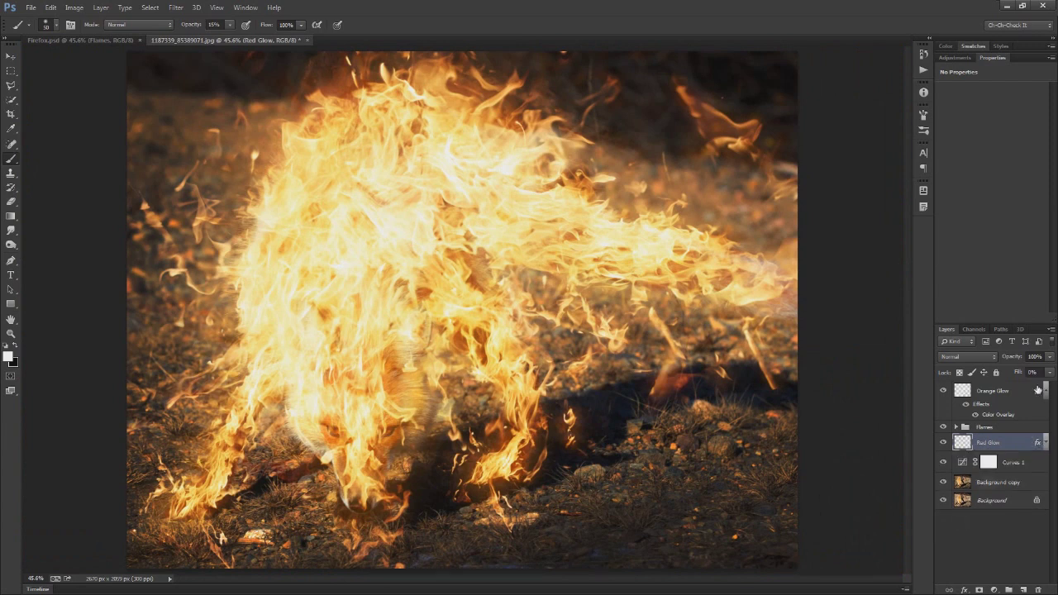
pyautogui.click(1039, 391)
pyautogui.click(1004, 392)
pyautogui.click(956, 60)
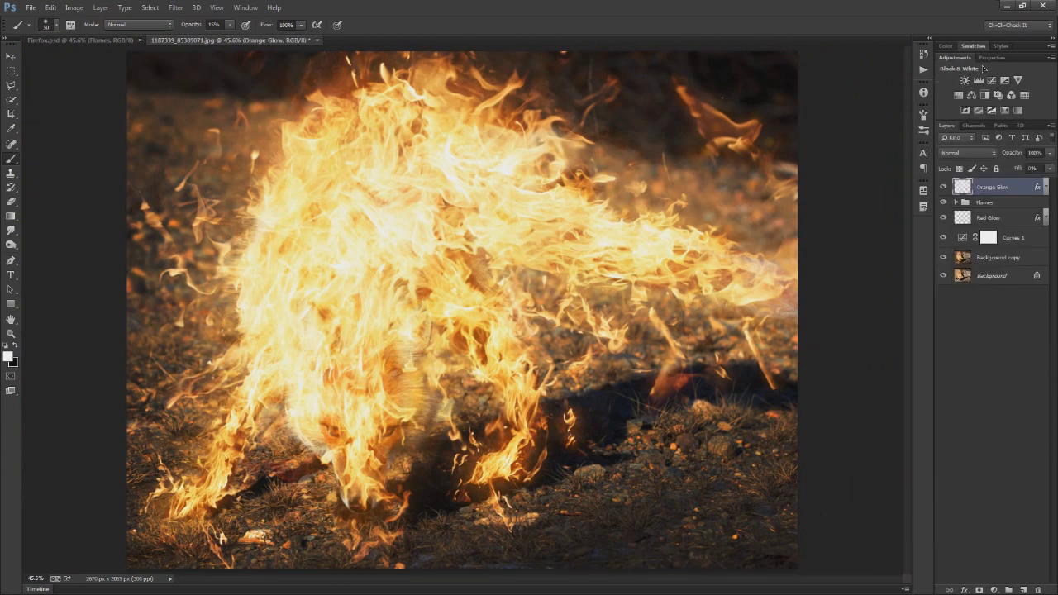
pyautogui.click(985, 81)
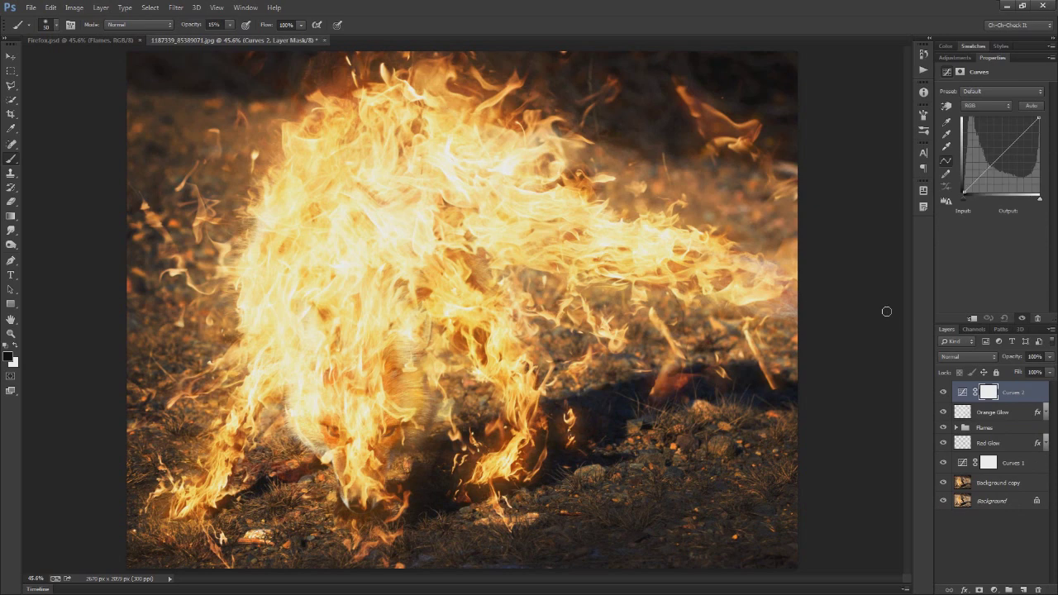
# Brighten the midtones by raising curve input 116 to output 149, and invert the adjustment's layer mask to black.
pyautogui.moveTo(995, 153); pyautogui.dragTo(999, 149)
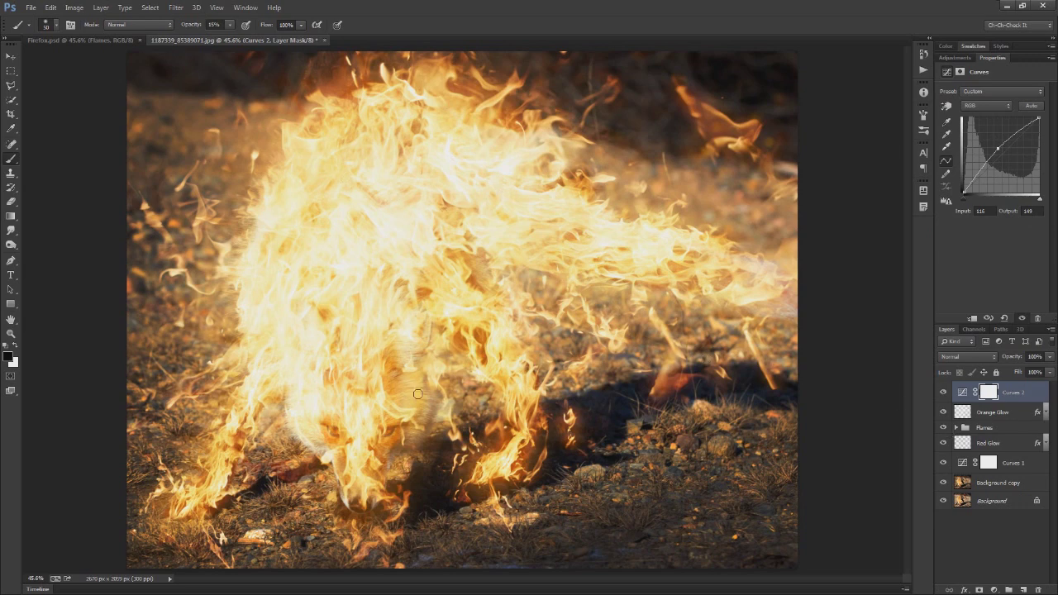
pyautogui.click(990, 393)
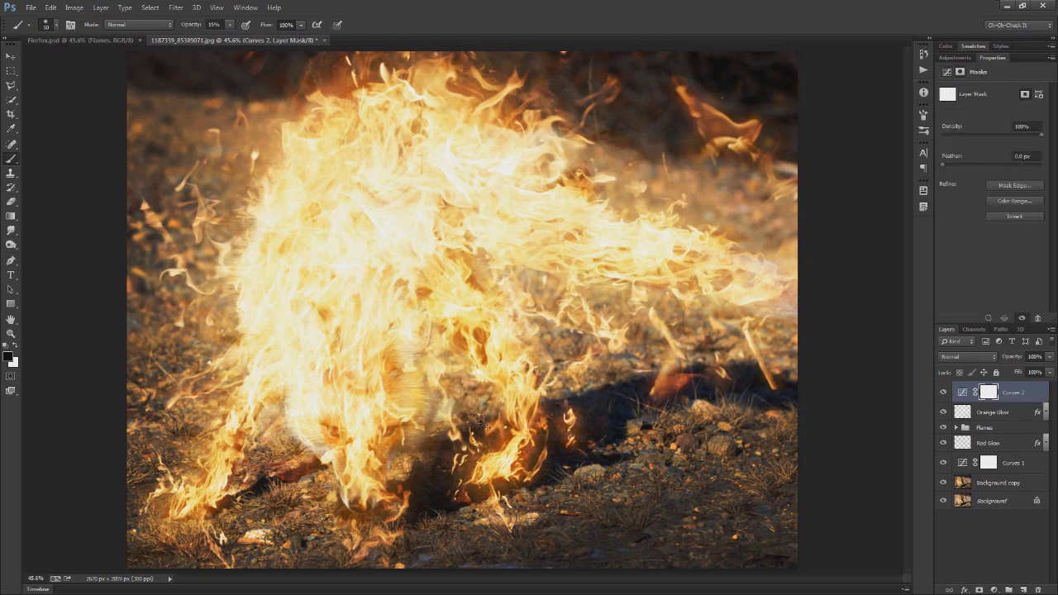
pyautogui.hotkey('ctrl', 'i')
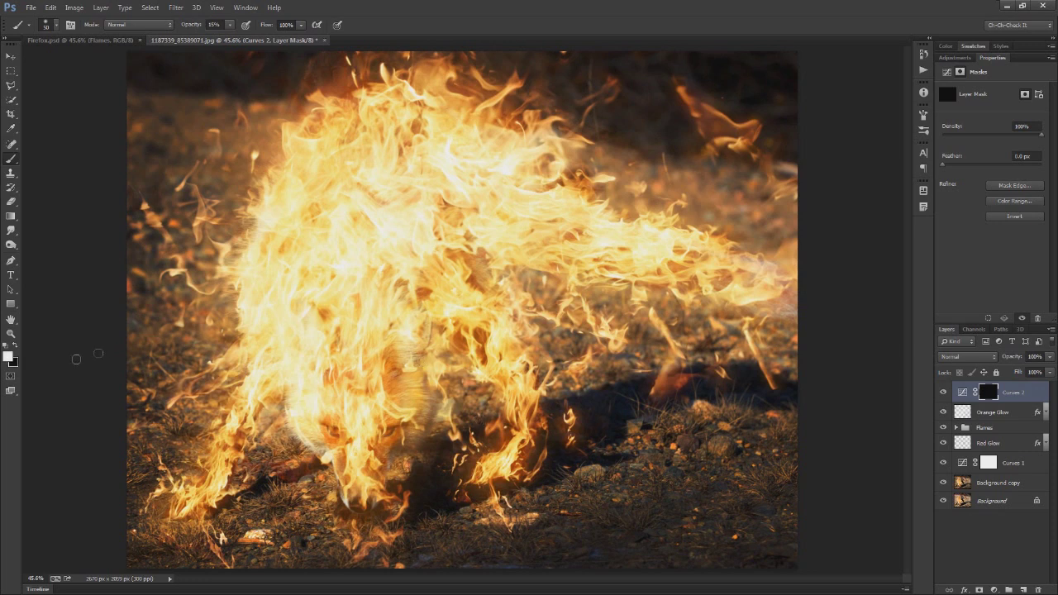
# Raise the brush opacity to 81%, enlarge the brush, and paint white on the Curves 2 mask over the fox's face.
pyautogui.click(189, 25)
pyautogui.moveTo(223, 42); pyautogui.dragTo(225, 52)
pyautogui.press(']')
pyautogui.press(']')
pyautogui.press(']')
pyautogui.press(']')
pyautogui.press(']')
pyautogui.press(']')
pyautogui.press(']')
pyautogui.press(']')
pyautogui.press(']')
pyautogui.press(']')
pyautogui.press(']')
pyautogui.press(']')
pyautogui.press(']')
pyautogui.press(']')
pyautogui.press(']')
pyautogui.moveTo(366, 440)
pyautogui.mouseDown()
pyautogui.moveTo(336, 351)
pyautogui.moveTo(294, 385)
pyautogui.mouseUp()
# Shrink the brush to 400 px and paint white on the Curves 2 mask over the outstretched front leg.
pyautogui.press('[')
pyautogui.press('[')
pyautogui.press('[')
pyautogui.press('[')
pyautogui.moveTo(240, 407); pyautogui.dragTo(186, 485)
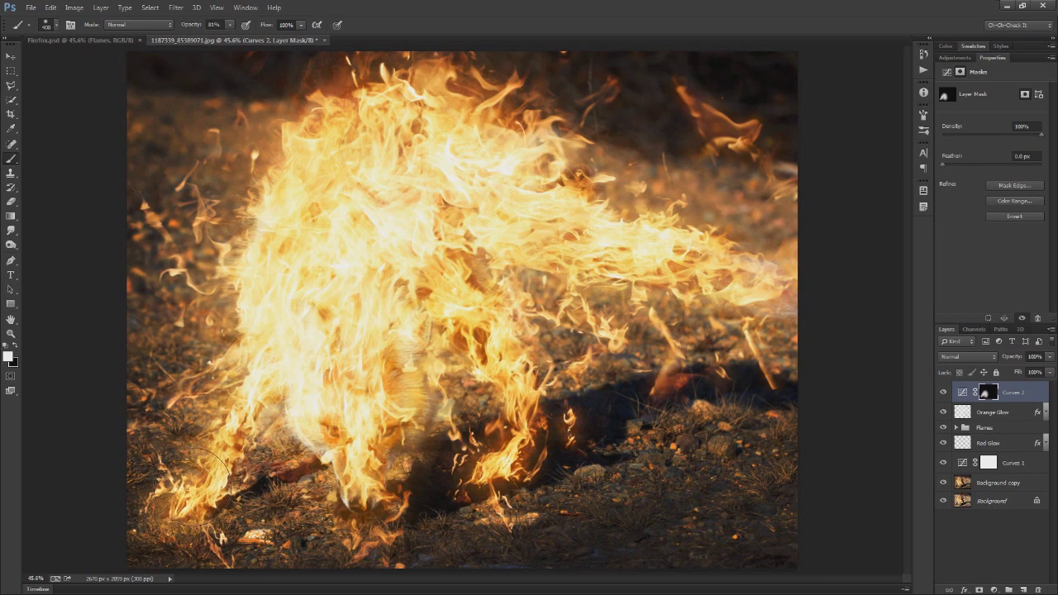
# Paint white on the Curves 2 mask along the tail and across the body, enlarging the brush to 500 px.
pyautogui.moveTo(658, 274)
pyautogui.mouseDown()
pyautogui.moveTo(795, 294)
pyautogui.moveTo(751, 282)
pyautogui.moveTo(537, 163)
pyautogui.moveTo(593, 188)
pyautogui.moveTo(464, 101)
pyautogui.moveTo(508, 123)
pyautogui.moveTo(325, 149)
pyautogui.moveTo(329, 128)
pyautogui.moveTo(250, 275)
pyautogui.mouseUp()
pyautogui.press(']')
pyautogui.press('x')
pyautogui.press('x')
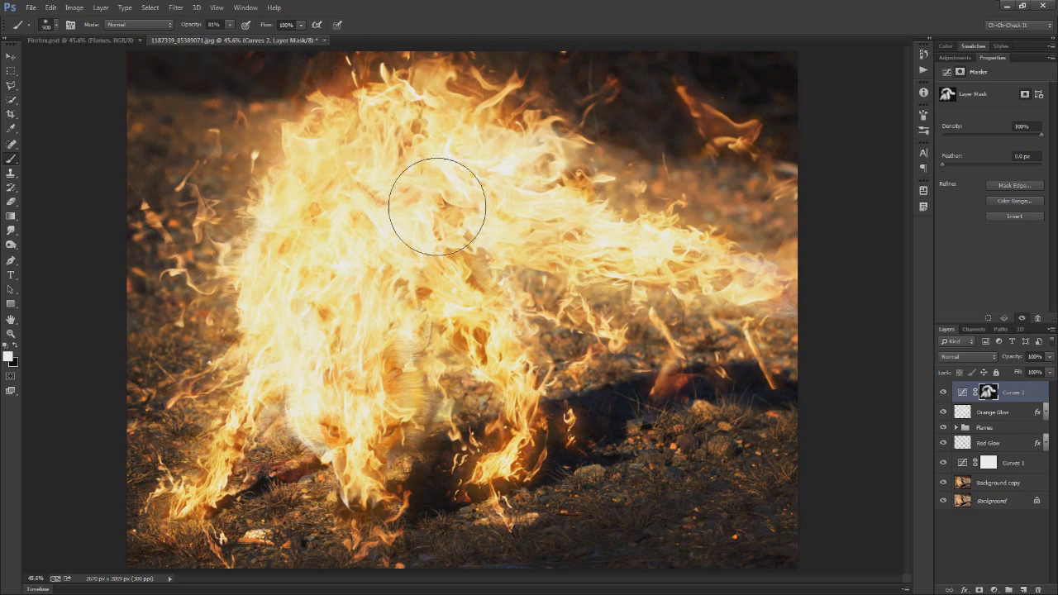
# Enlarge the brush to 900 px and paint white on the Curves 2 mask over the remaining body, back and leg flames.
pyautogui.press(']')
pyautogui.press(']')
pyautogui.press(']')
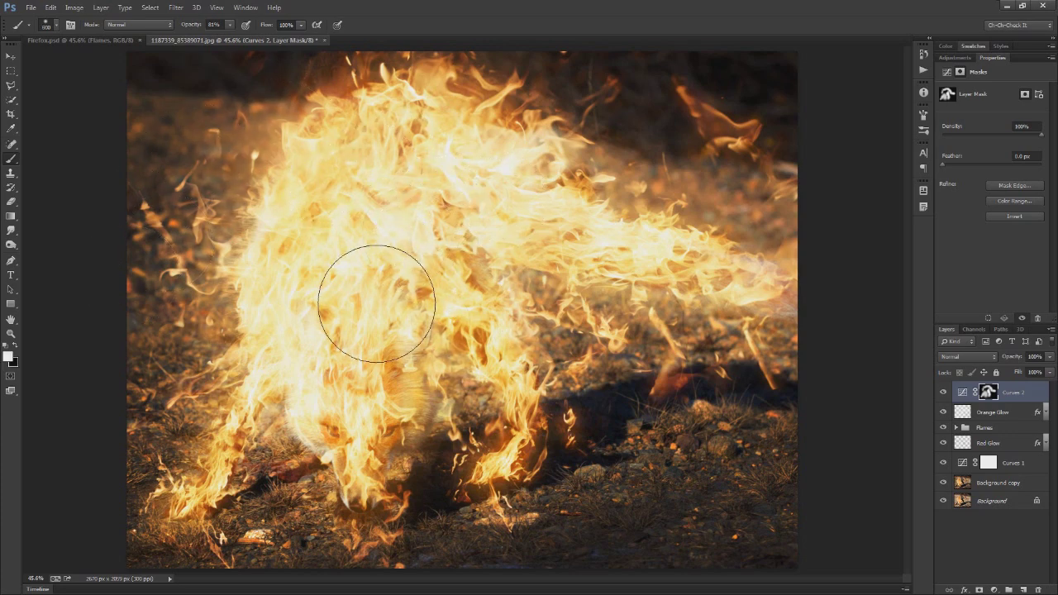
pyautogui.press(']')
pyautogui.press(']')
pyautogui.moveTo(348, 289)
pyautogui.mouseDown()
pyautogui.moveTo(332, 234)
pyautogui.moveTo(395, 154)
pyautogui.moveTo(485, 135)
pyautogui.mouseUp()
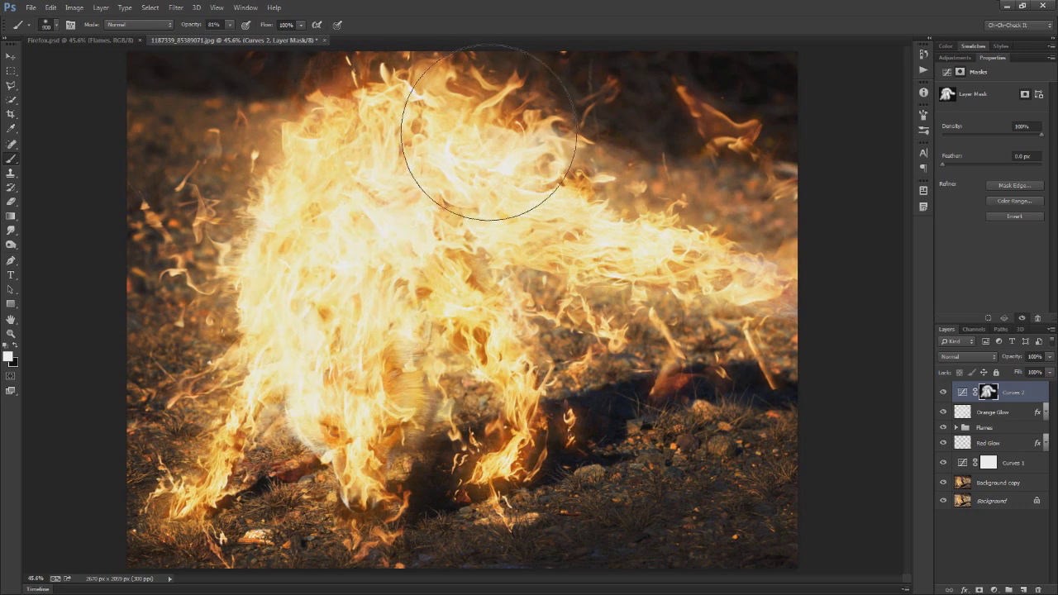
pyautogui.moveTo(450, 306)
pyautogui.mouseDown()
pyautogui.moveTo(472, 155)
pyautogui.moveTo(317, 212)
pyautogui.moveTo(344, 383)
pyautogui.moveTo(440, 372)
pyautogui.mouseUp()
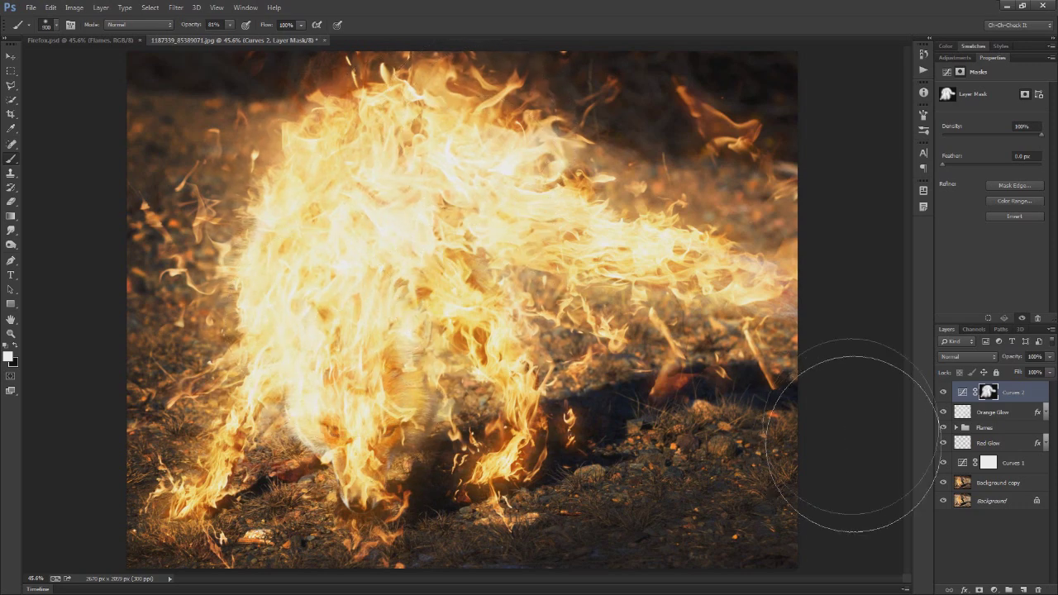
# Compare the flaming fox with the Curves 2 layer hidden and shown.
pyautogui.click(944, 392)
pyautogui.click(943, 393)
pyautogui.click(944, 392)
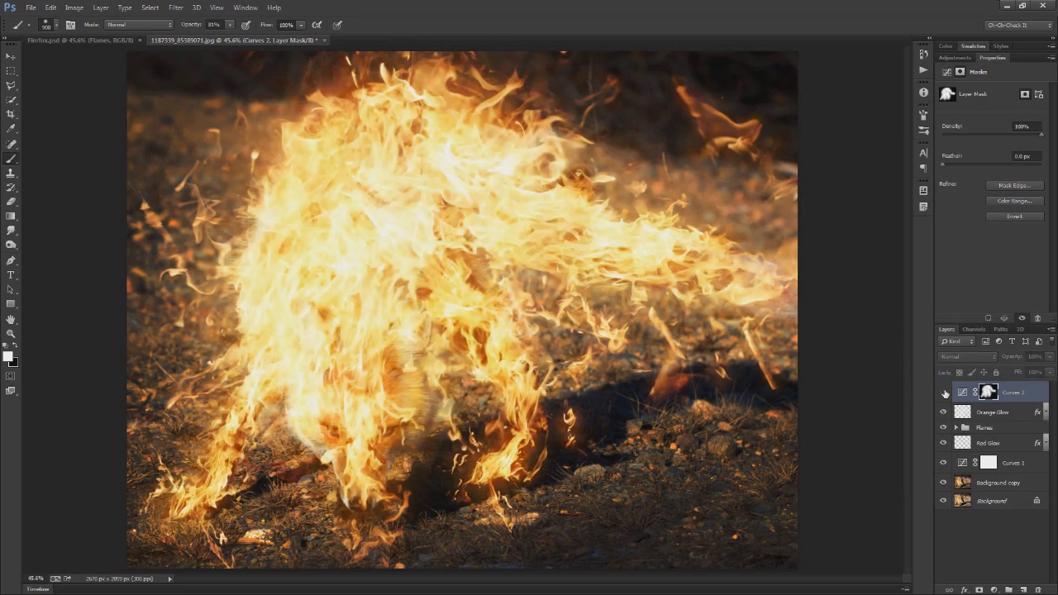
pyautogui.click(944, 393)
pyautogui.click(944, 393)
pyautogui.click(944, 393)
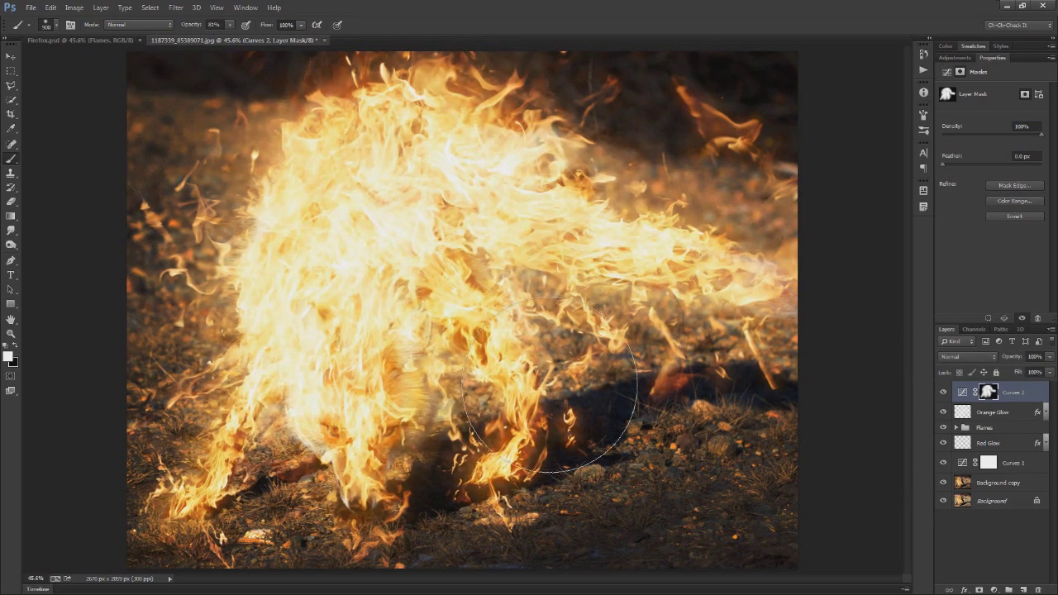
# Check the Curves 2 brightening by hiding and showing its layer again, and reduce the brush size to 175 px.
pyautogui.click(944, 393)
pyautogui.click(944, 392)
pyautogui.press('[')
pyautogui.press('[')
pyautogui.press('[')
pyautogui.press('[')
pyautogui.press('[')
pyautogui.press('[')
pyautogui.press('[')
pyautogui.press('[')
pyautogui.press('[')
# Create a new layer above Curves 2 and fill it with 50% gray at 100% opacity.
pyautogui.hotkey('ctrl', 'shift', 'n')
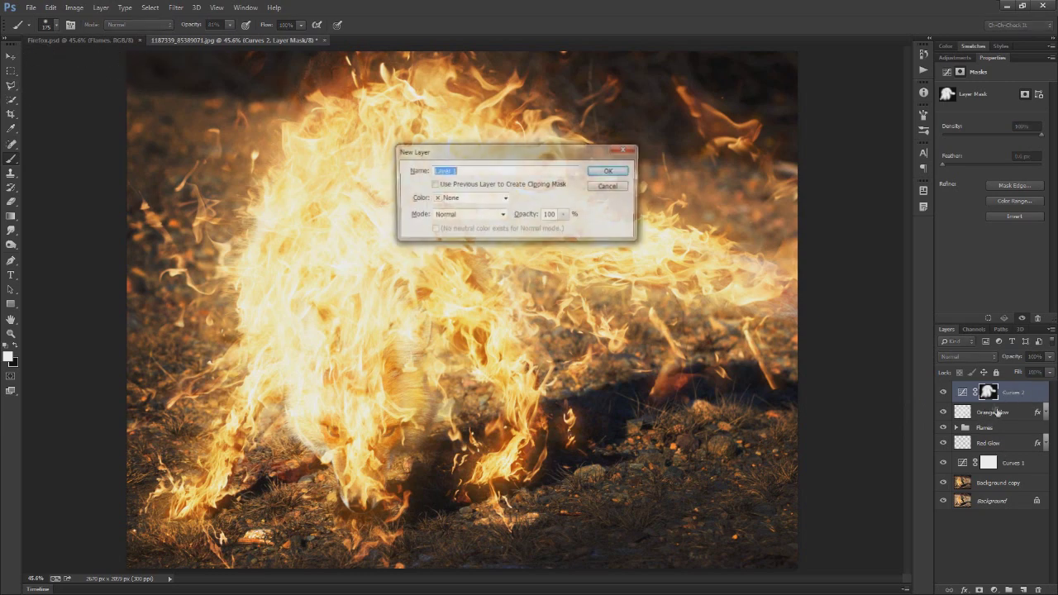
pyautogui.click(608, 171)
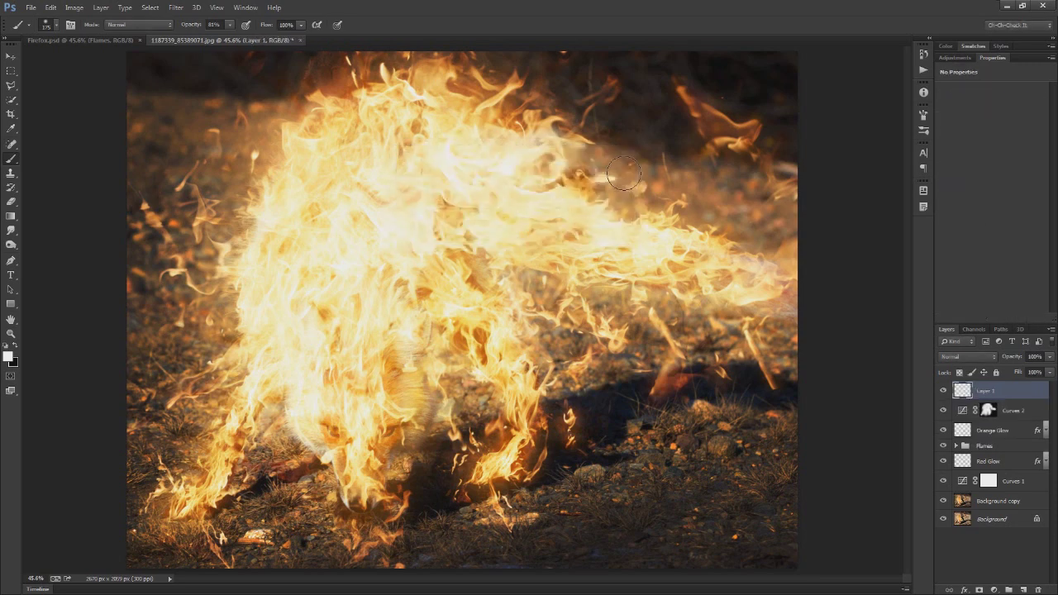
pyautogui.hotkey('shift', 'F5')
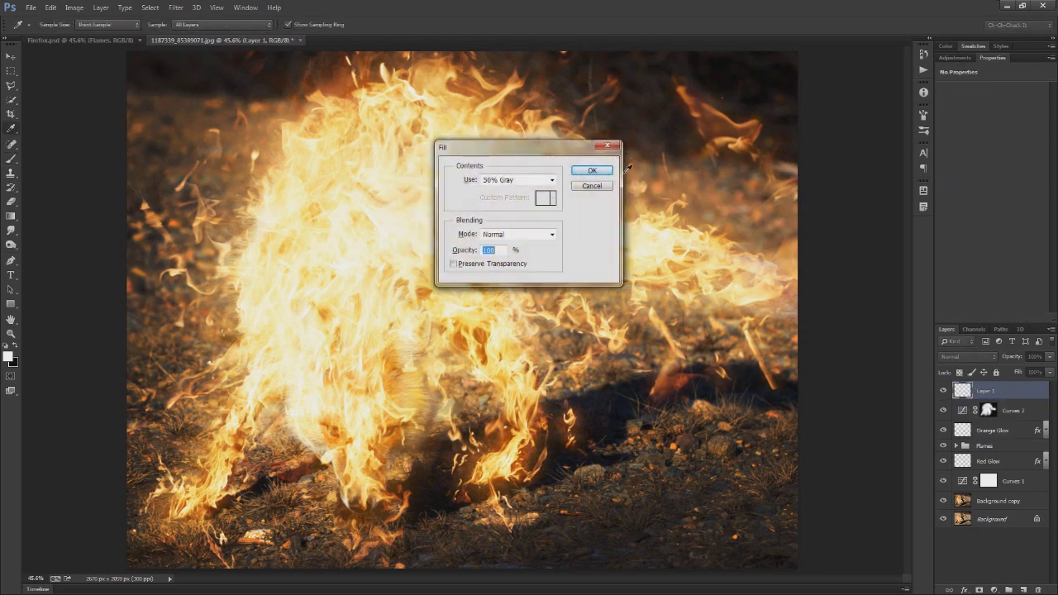
pyautogui.click(588, 169)
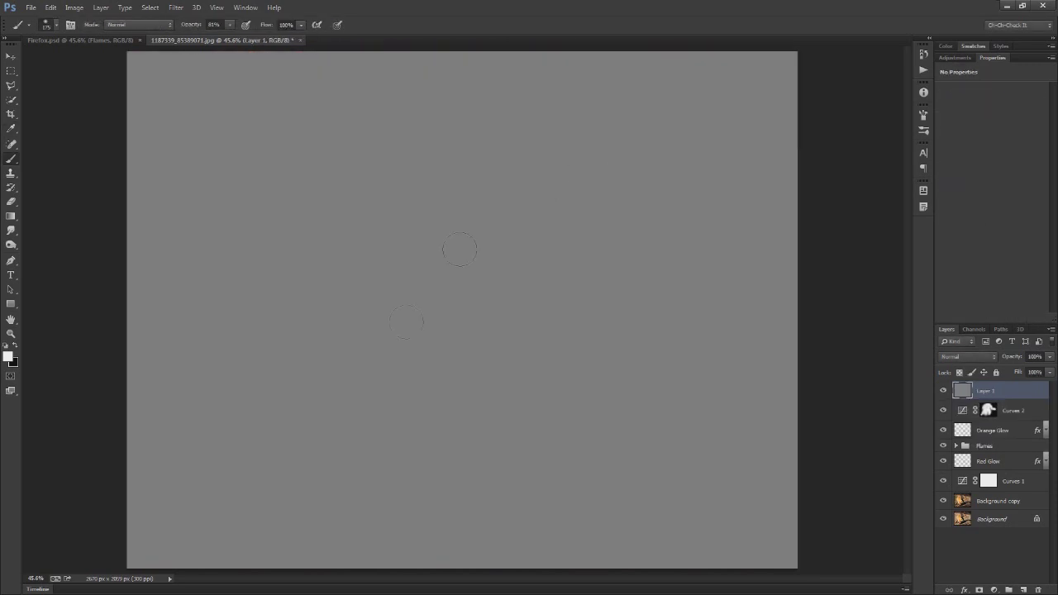
# Add 12% monochromatic Gaussian noise to the gray layer.
pyautogui.click(176, 8)
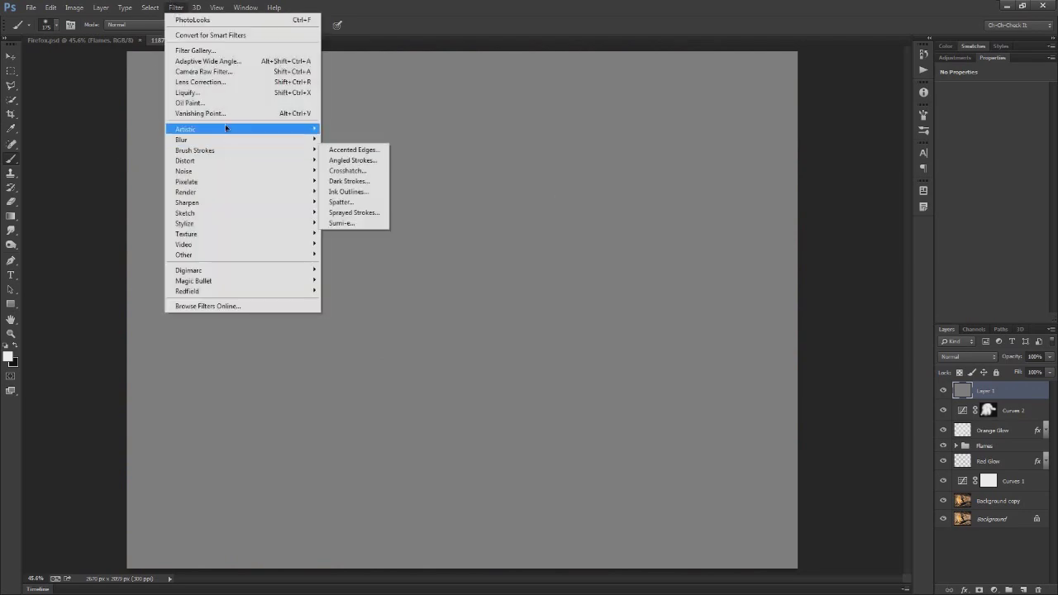
pyautogui.moveTo(223, 157)
pyautogui.moveTo(248, 171)
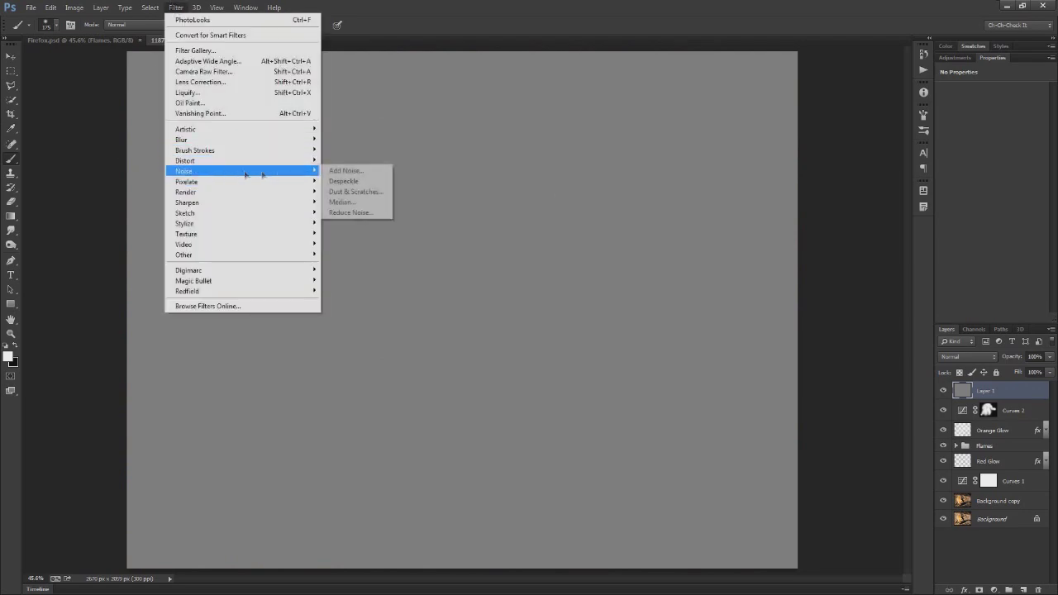
pyautogui.click(335, 171)
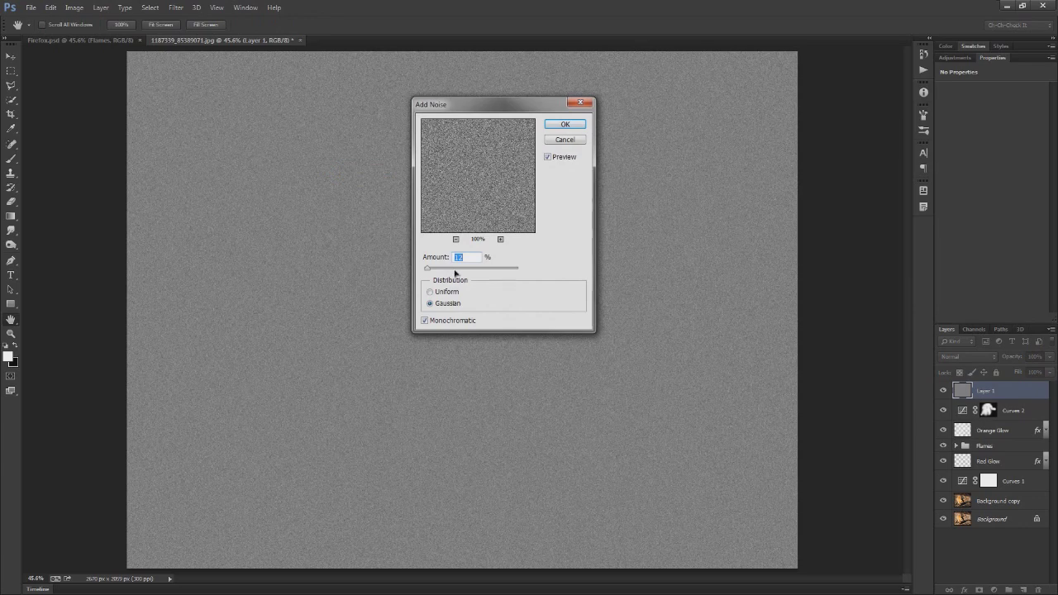
pyautogui.press('Return')
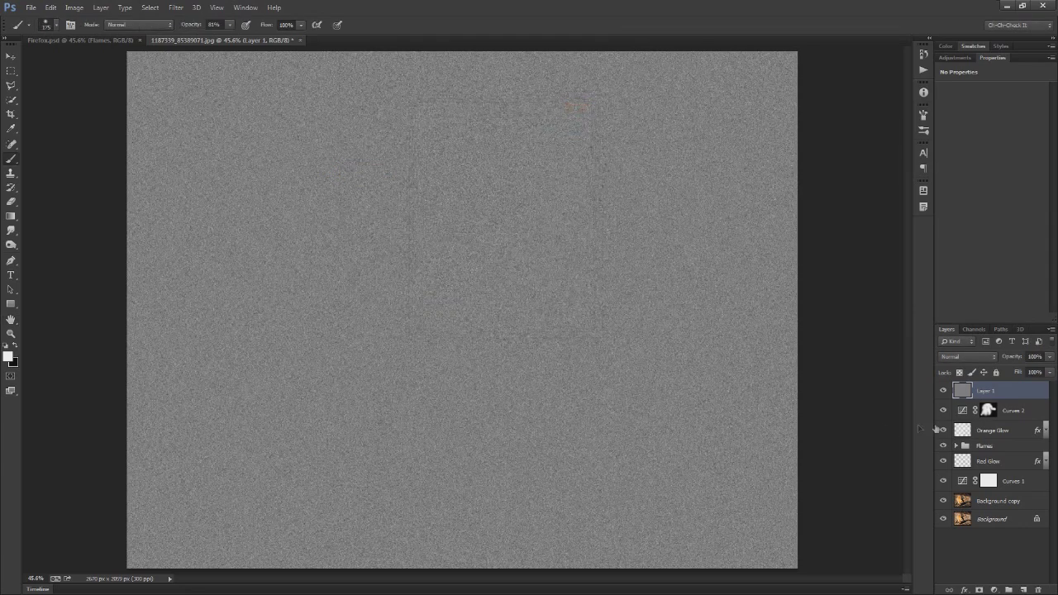
# Set the noise layer's blend mode to Overlay and rename the layer Grit.
pyautogui.click(972, 357)
pyautogui.click(962, 201)
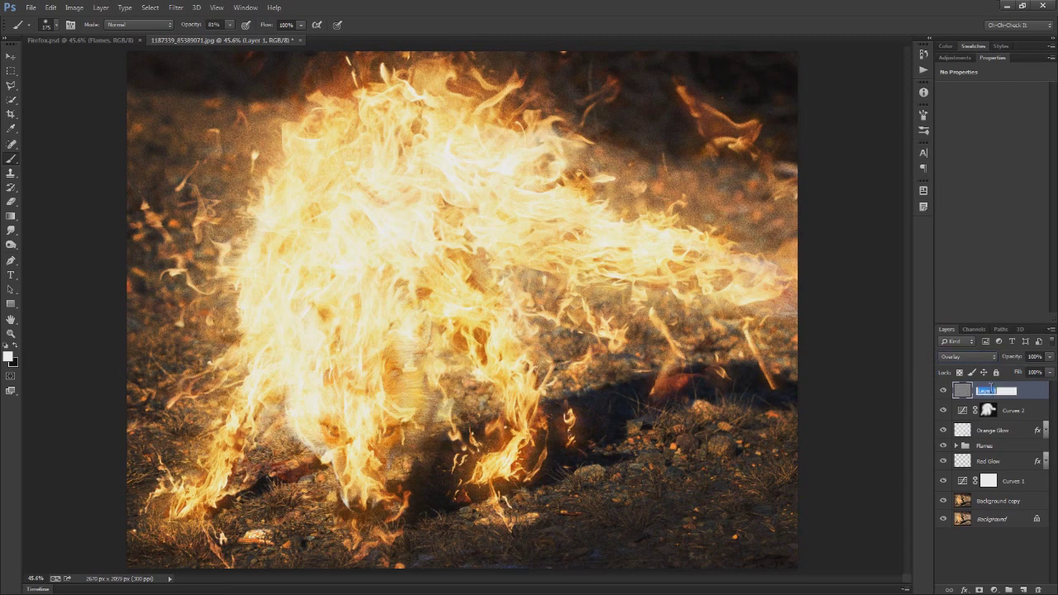
pyautogui.doubleClick(985, 391)
pyautogui.write('Grit')
pyautogui.press('Return')
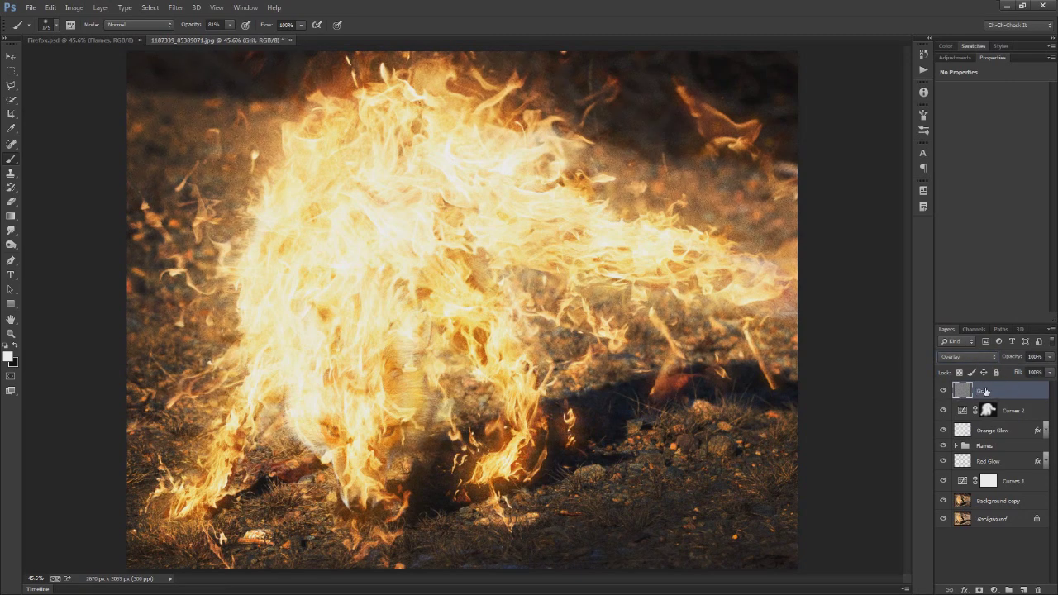
# Examine the grain over the fox's face and front legs in full-screen view at 100% zoom.
pyautogui.press('f')
pyautogui.press('f')
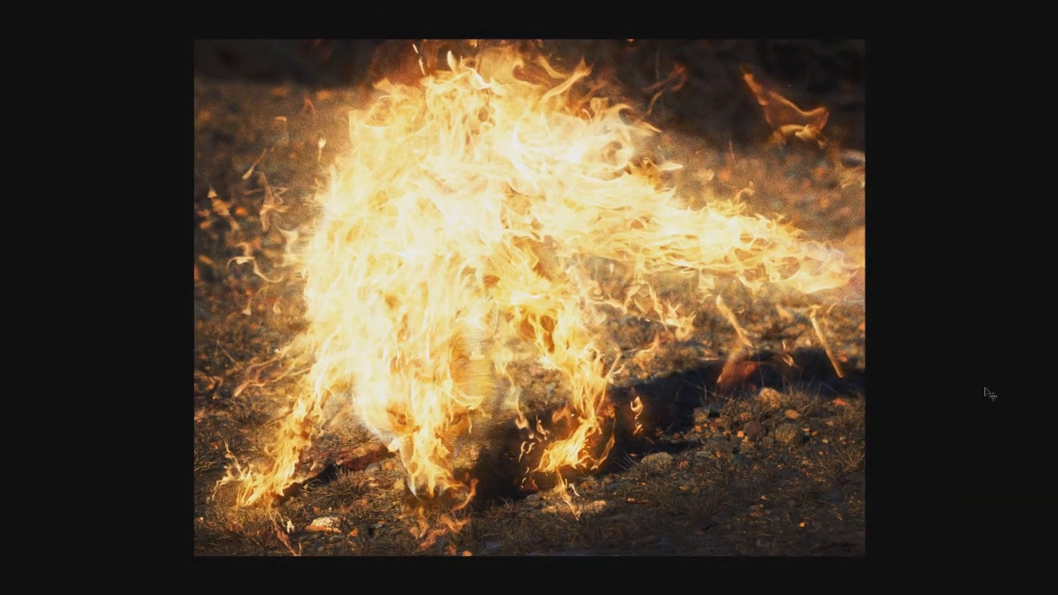
pyautogui.hotkey('ctrl', '0')
pyautogui.hotkey('ctrl', '1')
pyautogui.moveTo(492, 471); pyautogui.dragTo(516, 239)
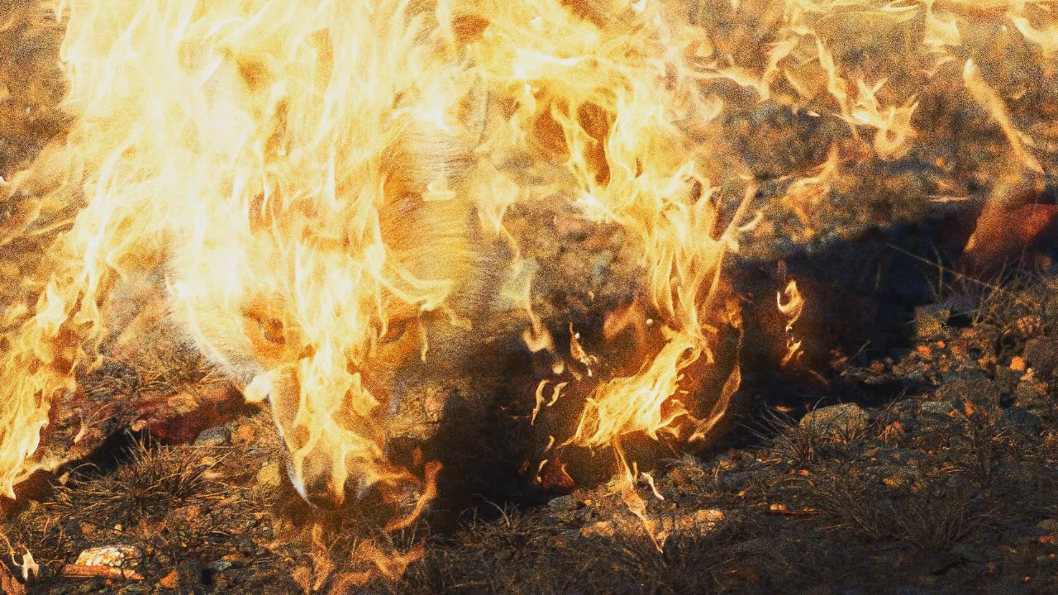
pyautogui.moveTo(1057, 305)
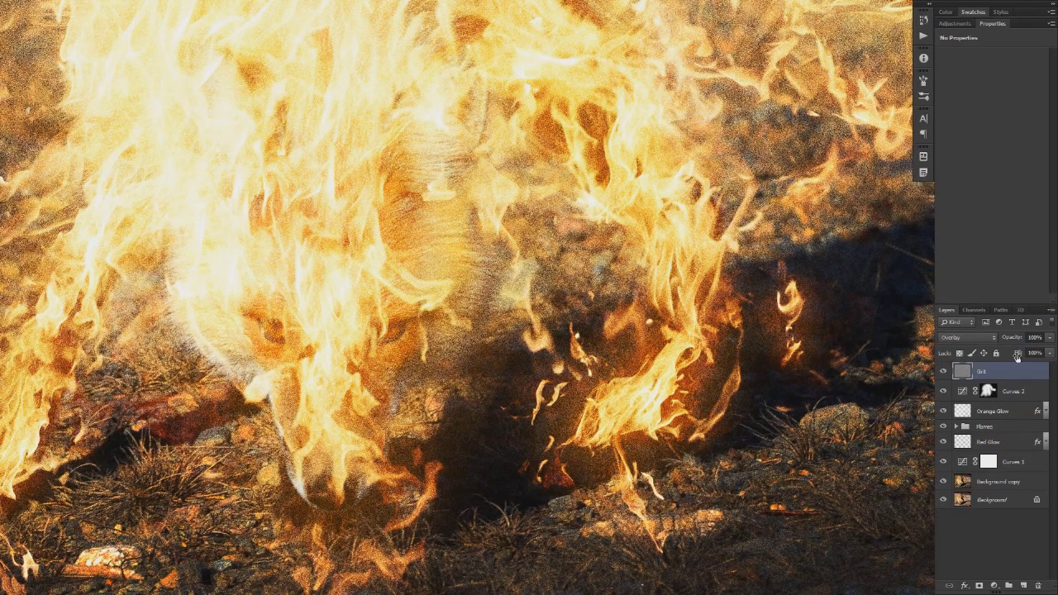